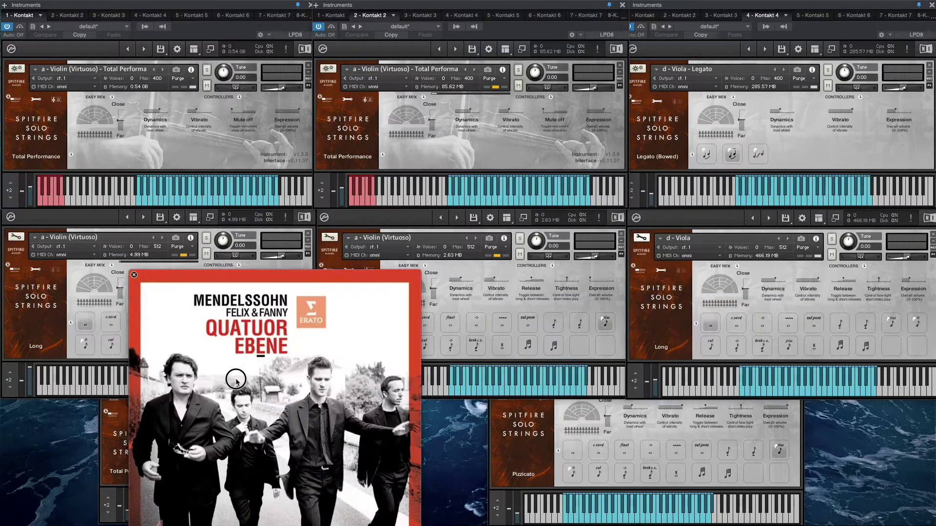
- Move the Mendelssohn album player over the instruments and put its window away
drag(375, 327, 422, 347)
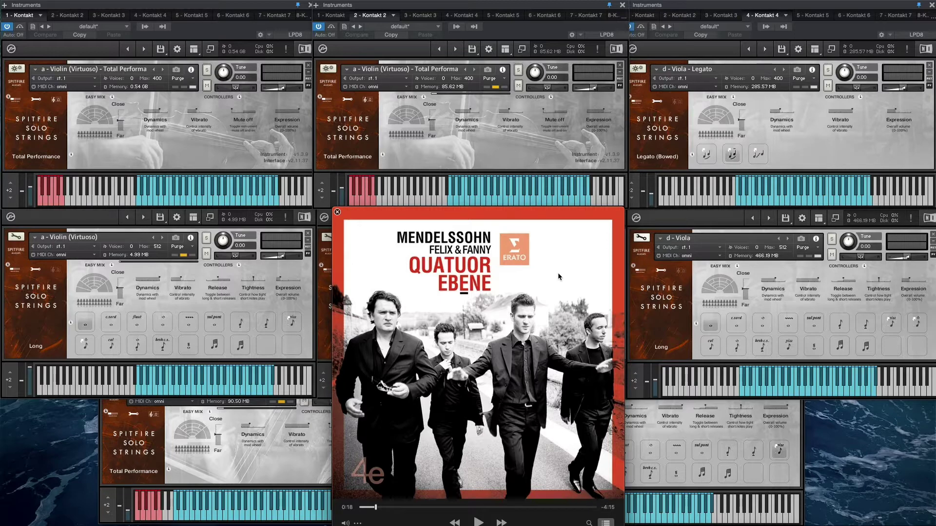
drag(558, 274, 557, 525)
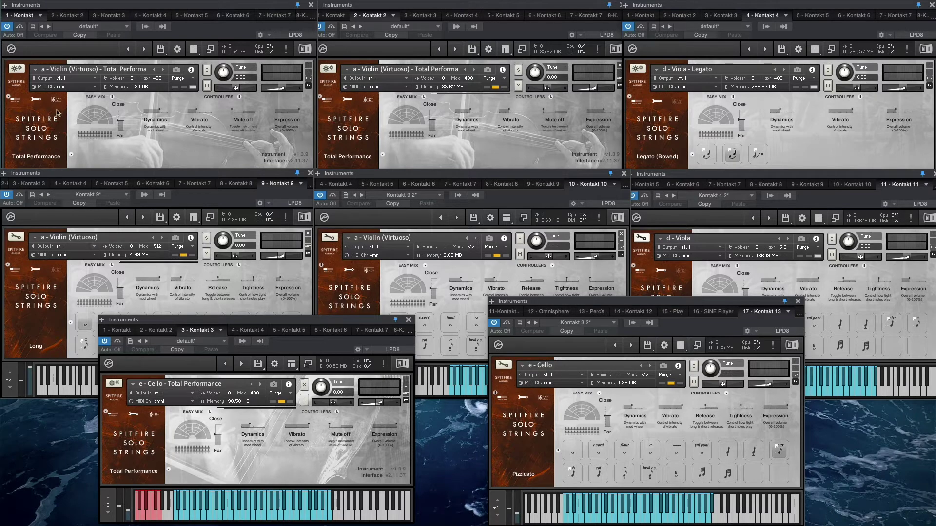
- Bring the violin, cello and viola Kontakt instrument windows forward in turn to view their loaded patches
click(27, 333)
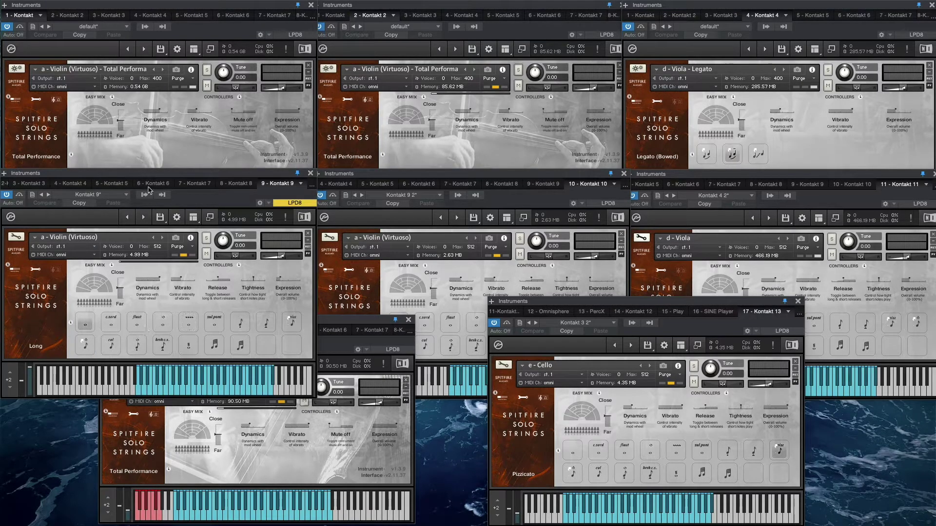
click(161, 163)
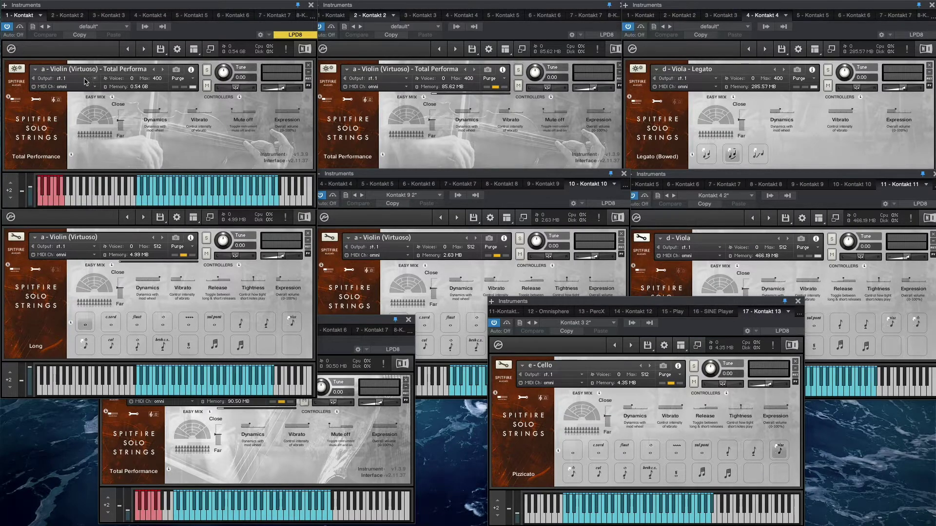
click(124, 464)
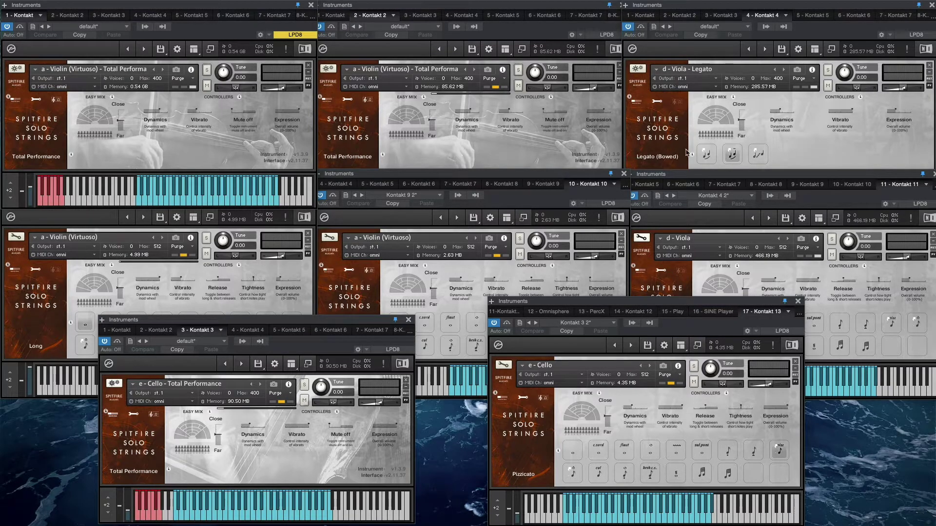
click(803, 151)
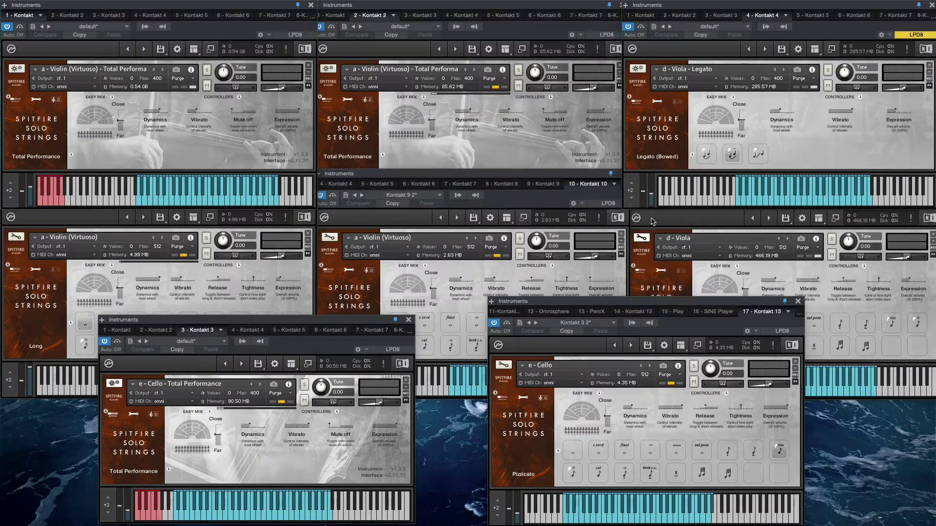
click(680, 284)
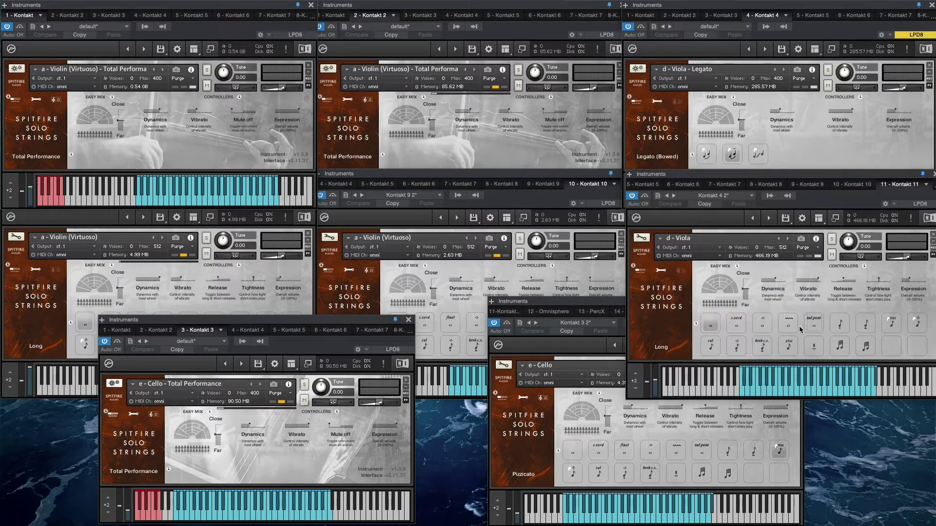
click(516, 157)
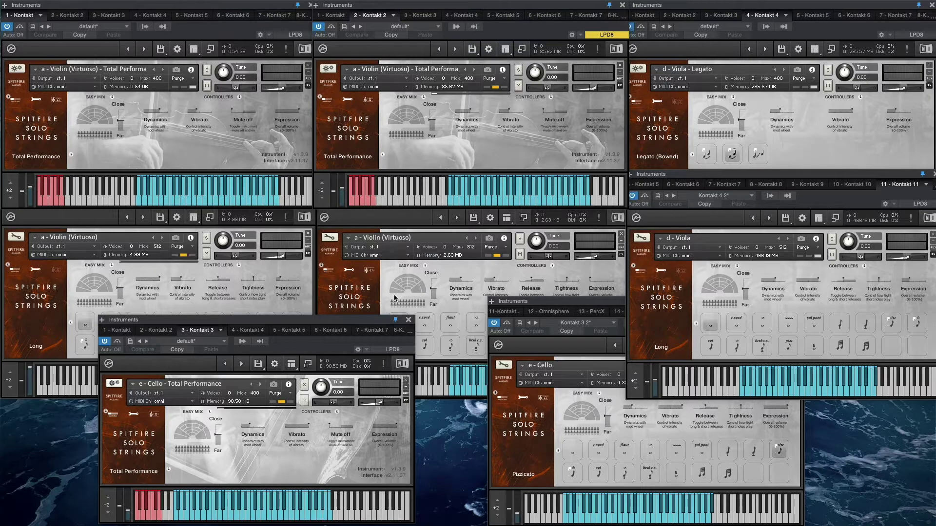
click(671, 139)
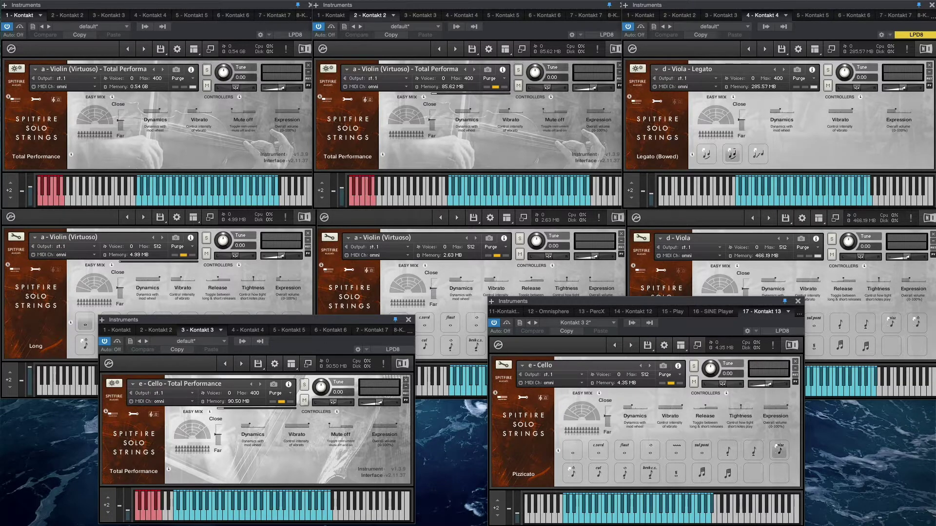
- Switch to the album player, reposition it and play the Quatuor Ebene Mendelssohn recording
key(super+Tab)
click(325, 393)
drag(325, 394, 448, 419)
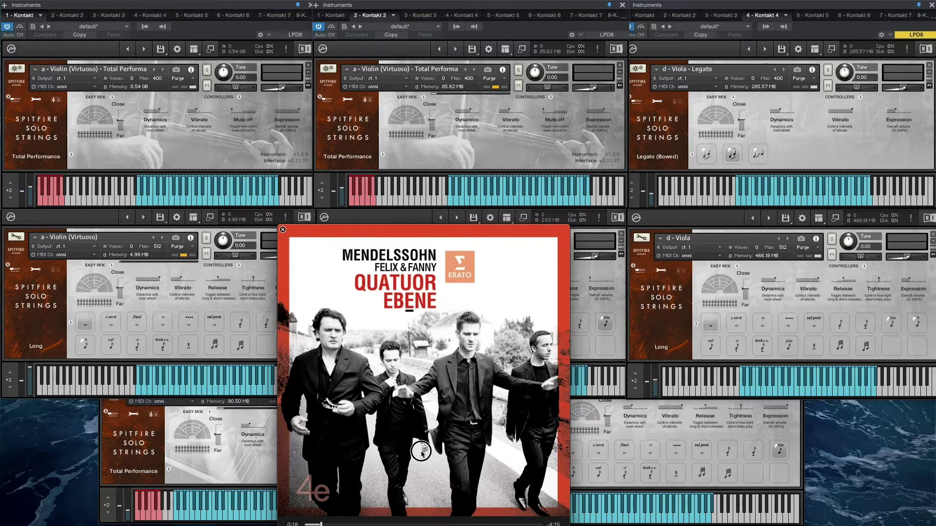
key(space)
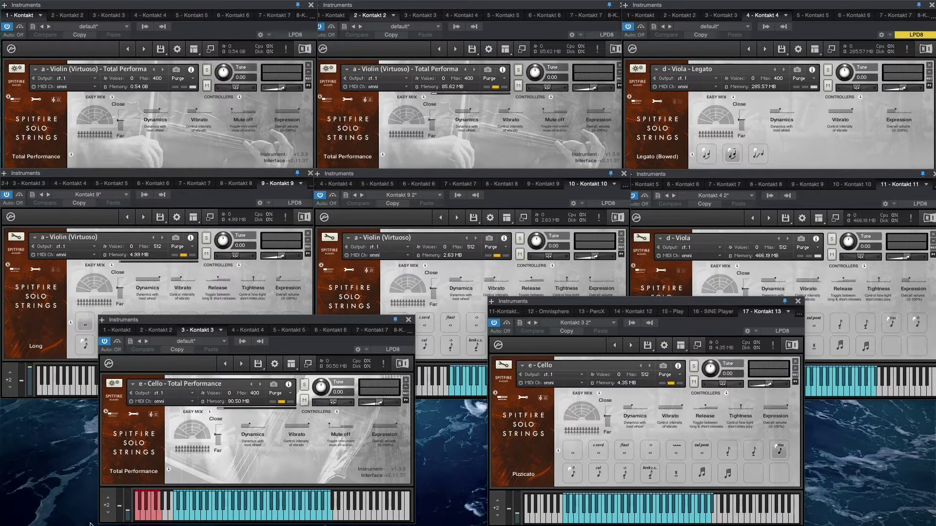
- Open the String Quartet No.6, Op.80 score and look through the Allegro assai passage on pages 8 and 9
drag(170, 512, 513, 25)
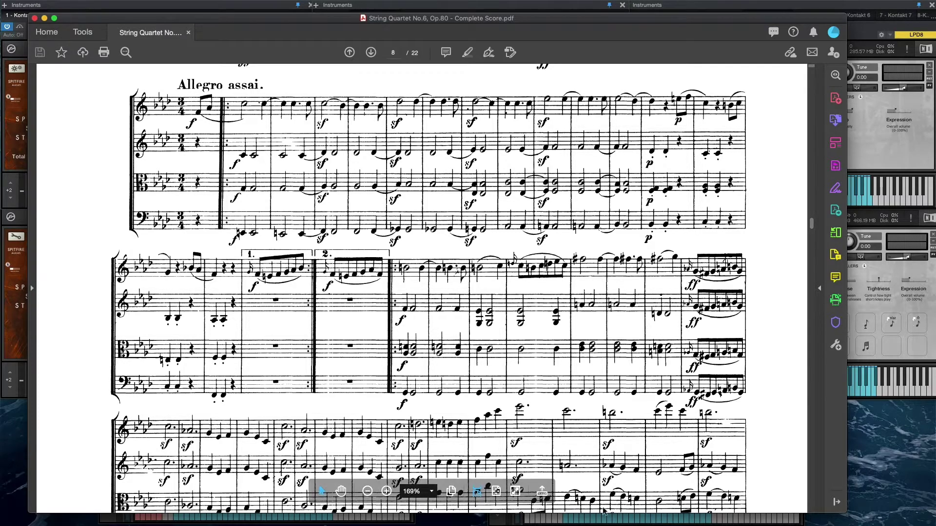
scroll(422, 287, down, 10)
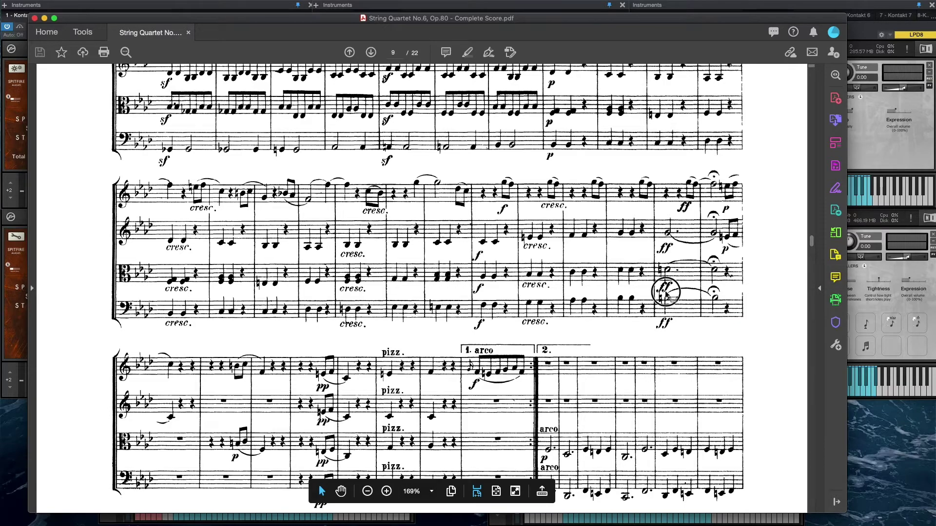
scroll(660, 298, up, 5)
scroll(661, 299, up, 15)
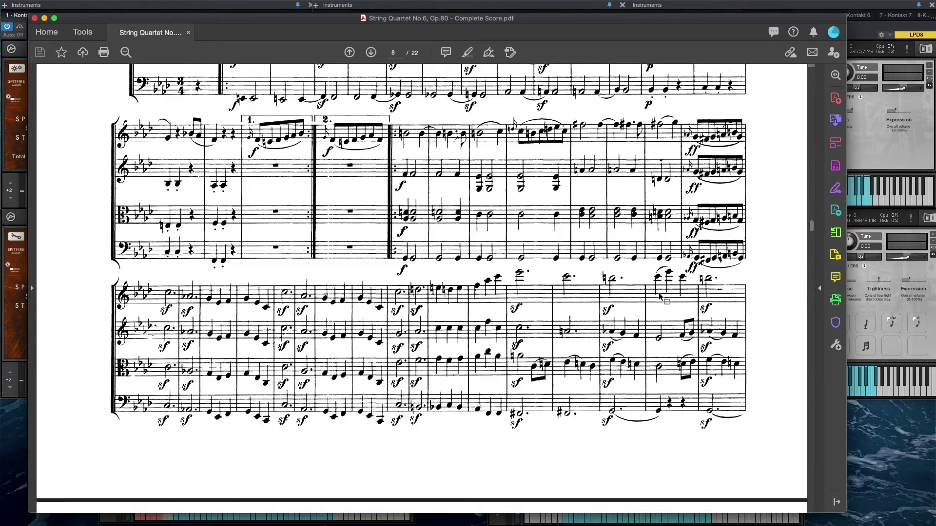
scroll(660, 295, down, 2)
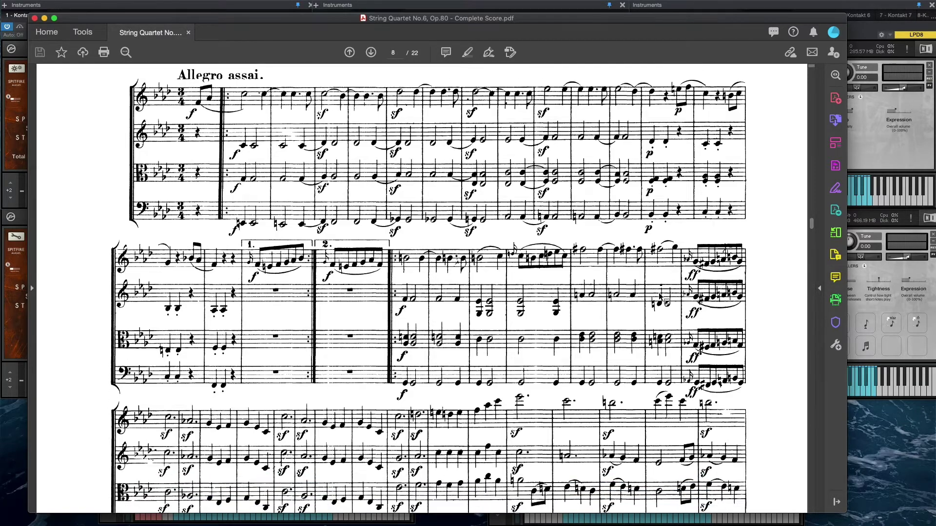
- Play the mock-up in Studio One and follow it in the score from the Allegro assai onto page 9
key(super+Tab)
key(space)
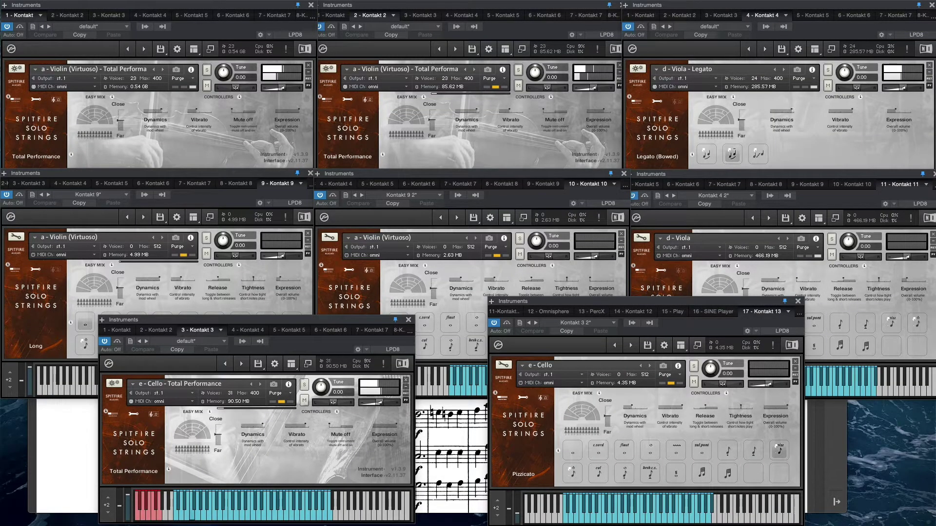
click(444, 502)
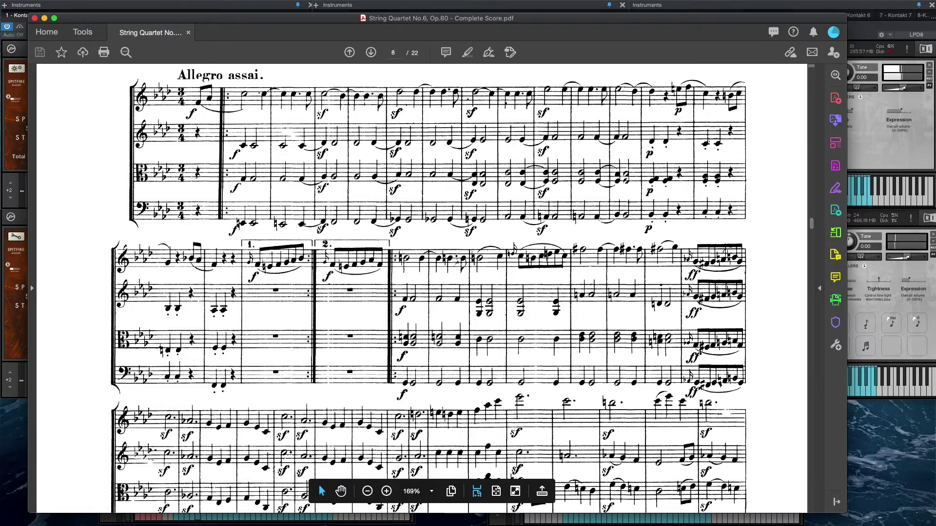
scroll(778, 380, down, 2)
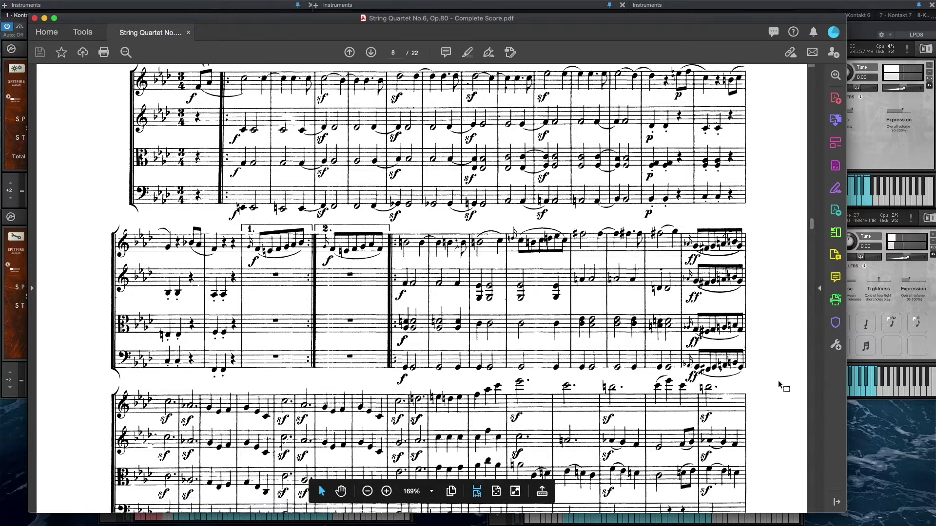
scroll(778, 380, down, 4)
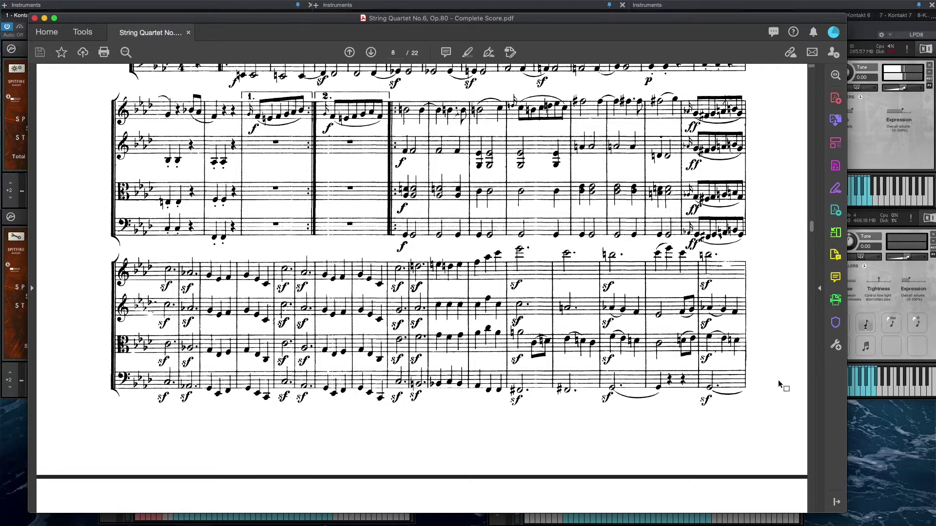
scroll(395, 285, down, 10)
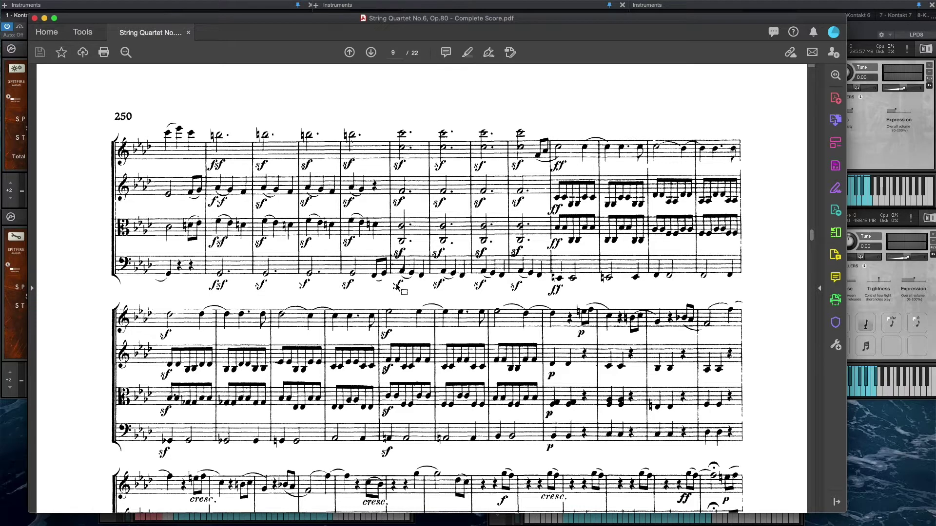
- Review the rest of the passage on page 9, and return to the Allegro assai on page 8
scroll(398, 286, down, 3)
scroll(398, 287, up, 3)
scroll(397, 287, up, 8)
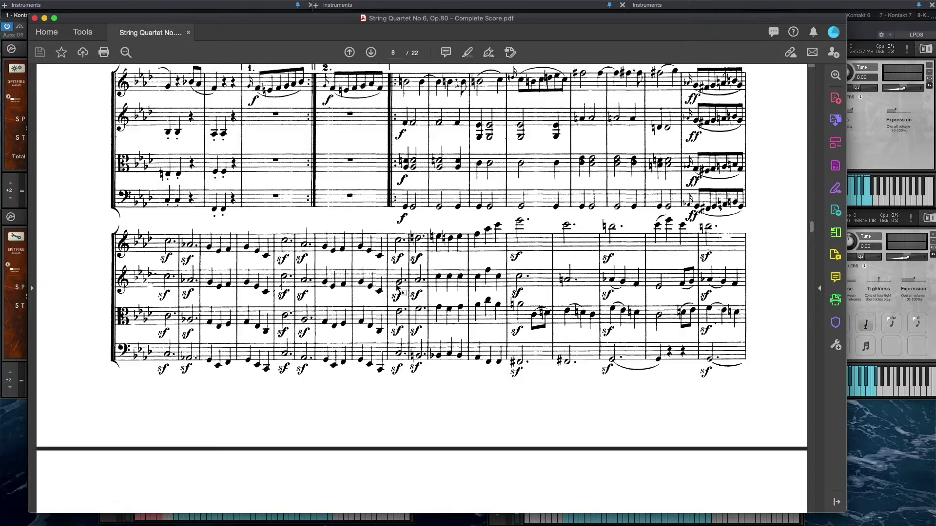
scroll(397, 286, up, 5)
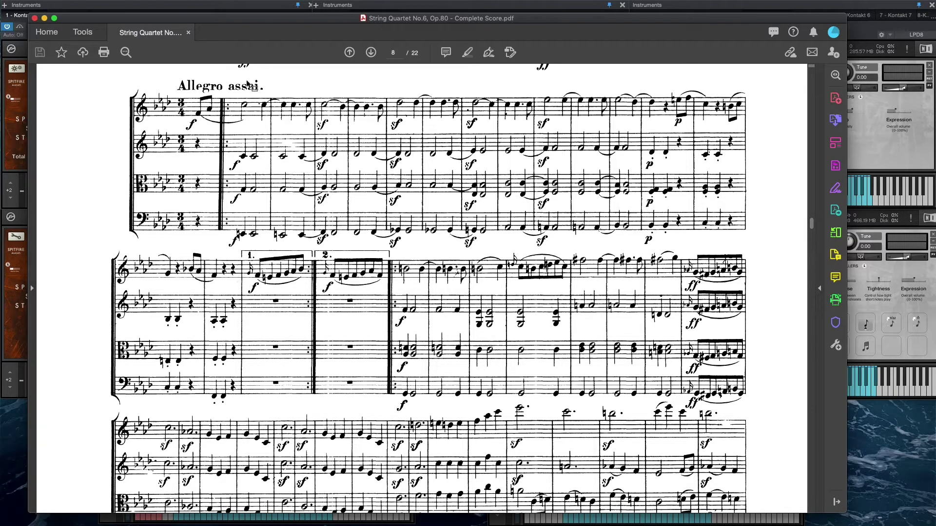
- Switch to the Studio One song and display the note velocities for SSS Vln 1 TP
drag(322, 29, 149, 525)
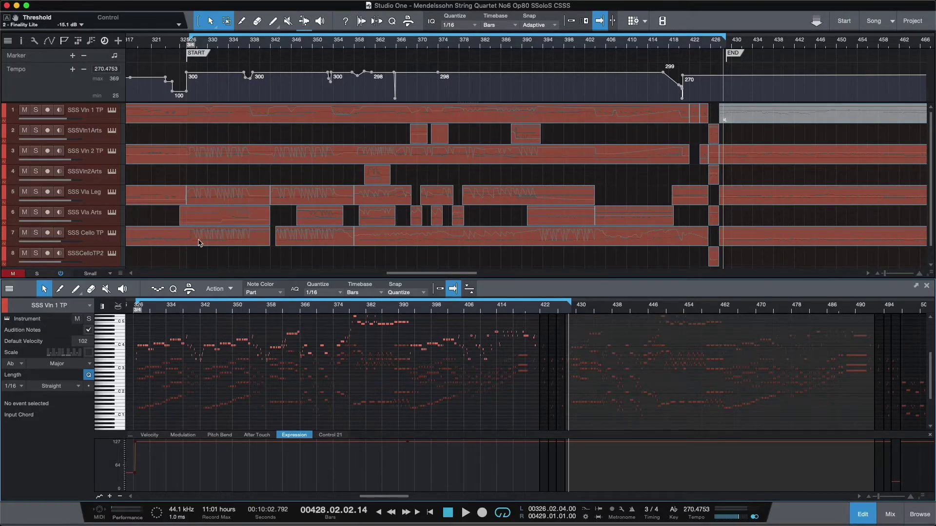
click(150, 435)
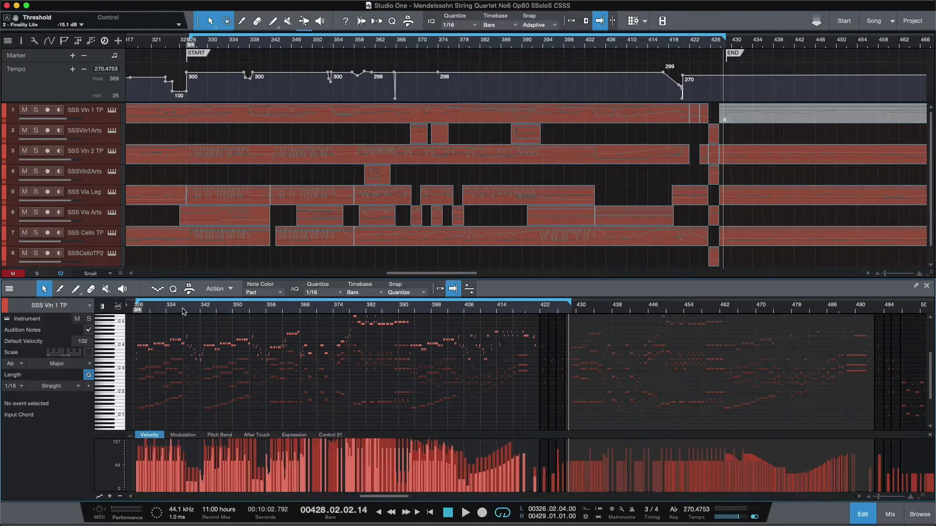
- Show the SSS Cello TP part from the START marker in the note editor, with playback set to start in bar 326
click(207, 243)
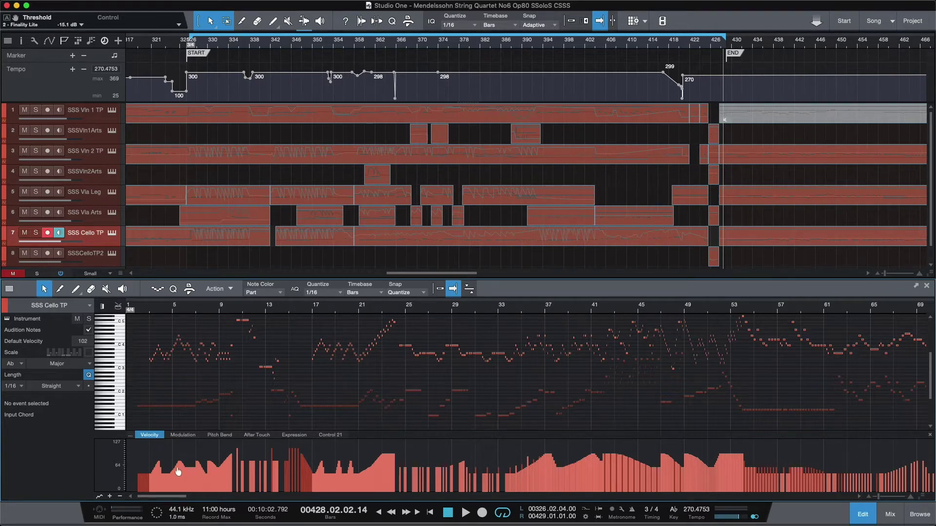
click(168, 253)
click(169, 243)
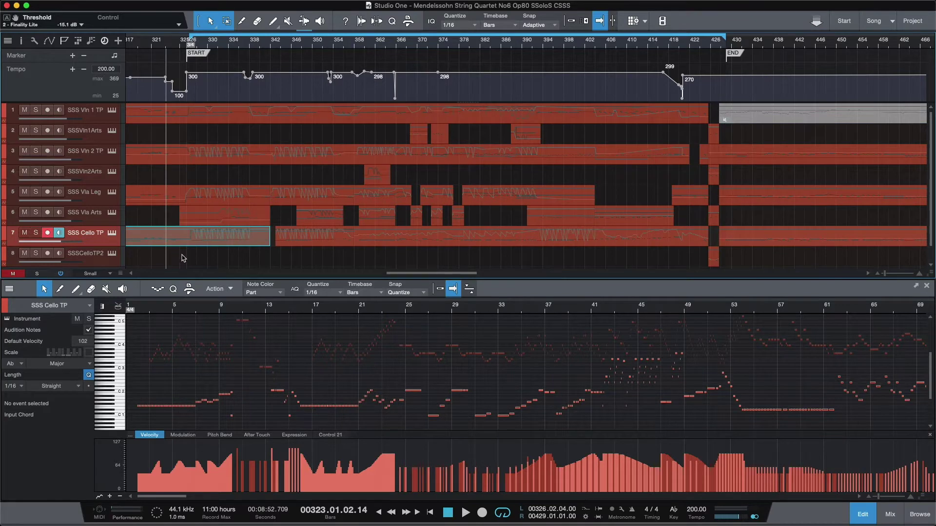
drag(204, 51, 250, 68)
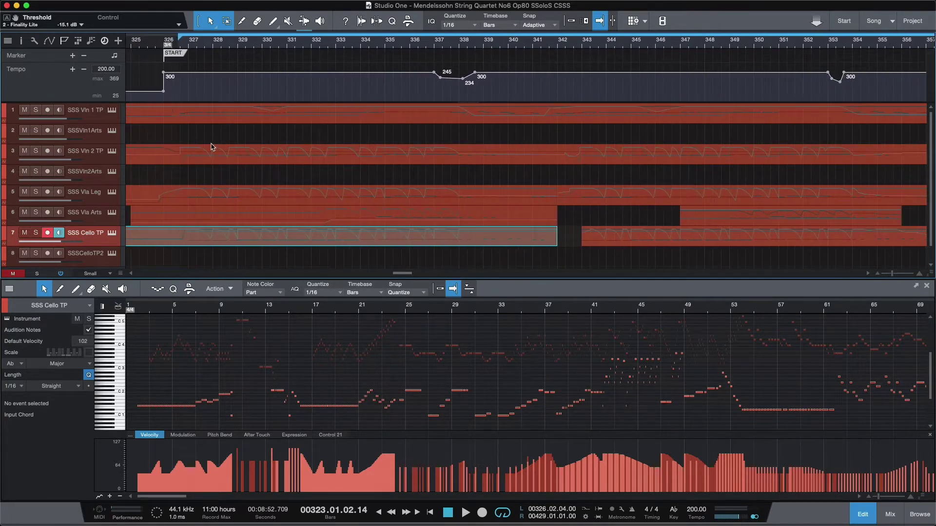
click(186, 257)
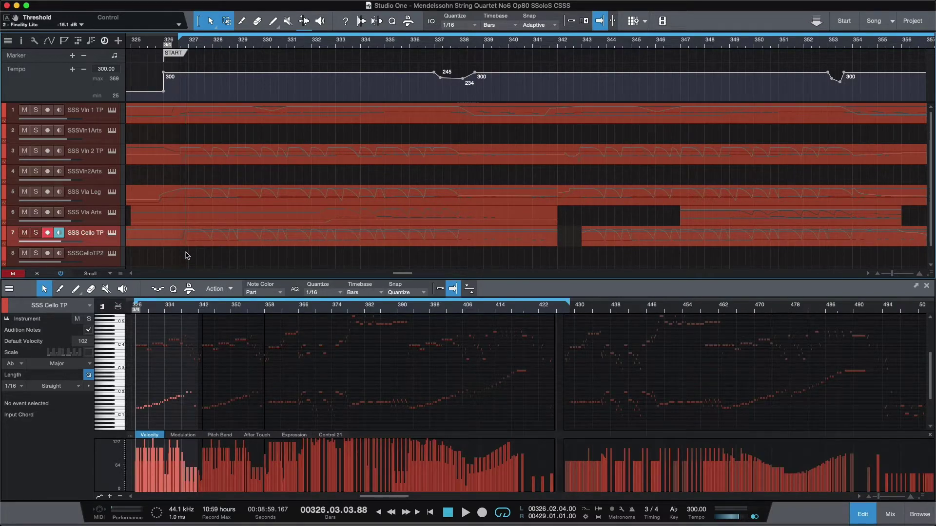
drag(163, 307, 331, 330)
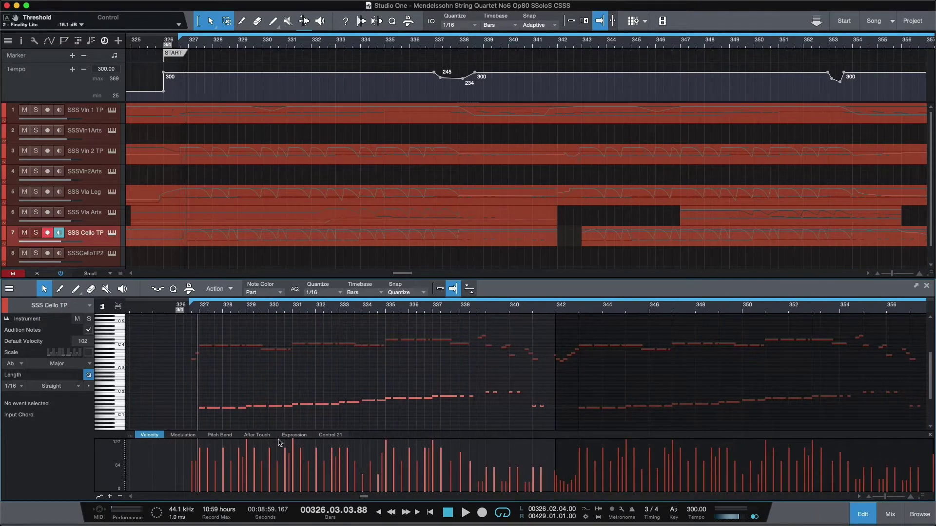
- Solo the SSS Cello TP track and audition it from bar 326
click(39, 235)
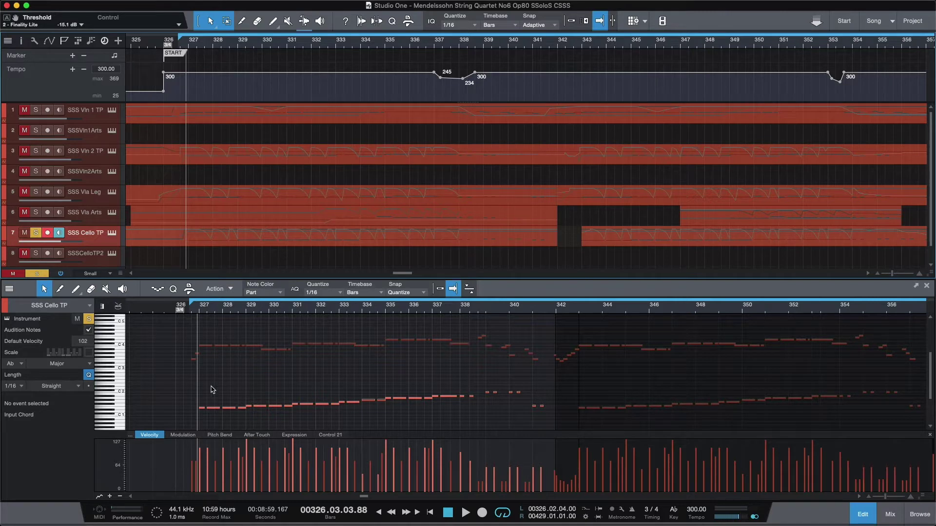
key(space)
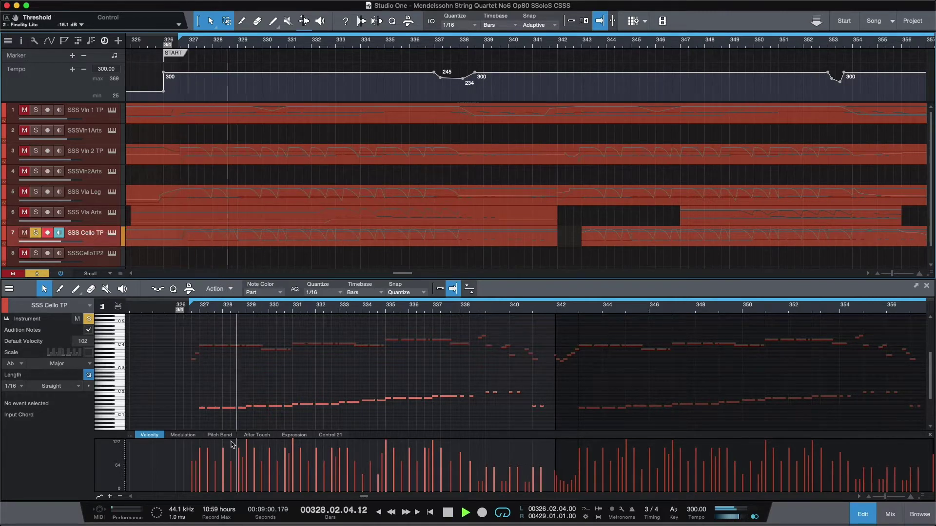
key(space)
- Check the accented note's velocity at bar 329 and replay the soloed cello passage from bar 326
mouse_move(247, 449)
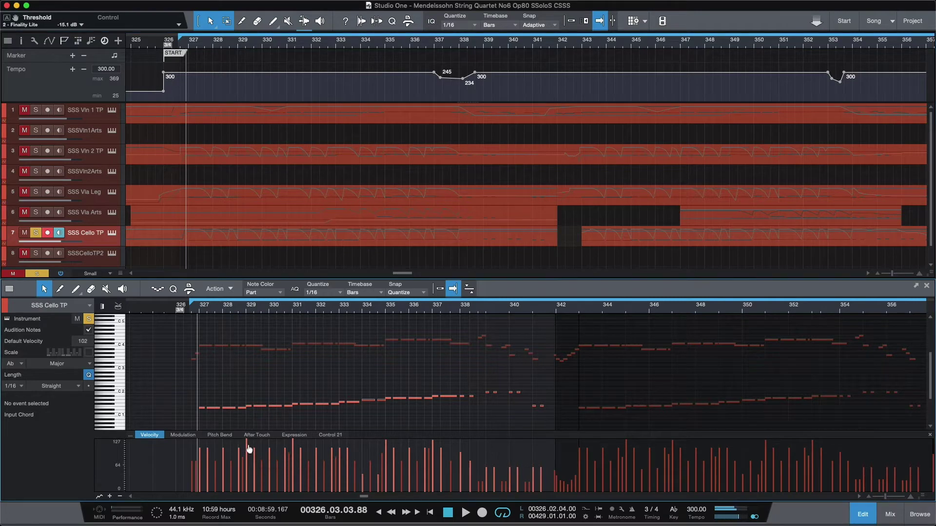
drag(247, 447, 250, 448)
key(space)
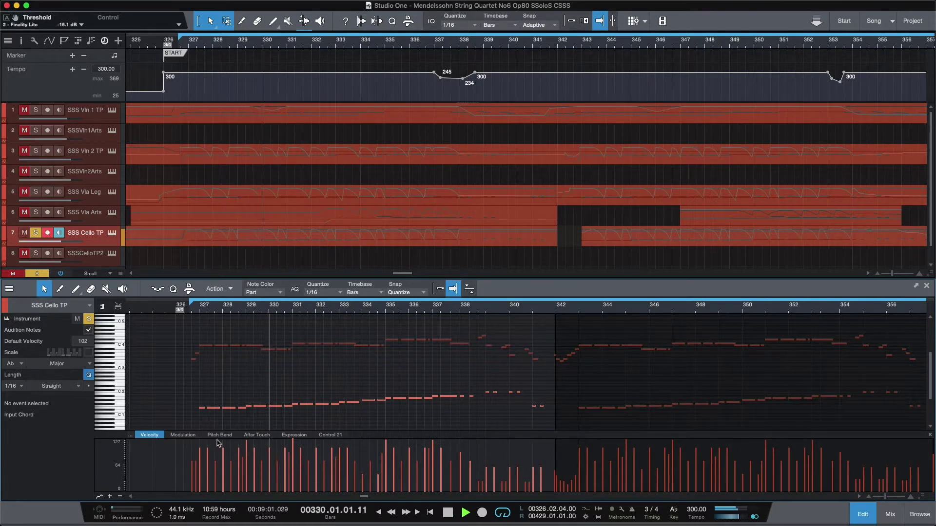
key(space)
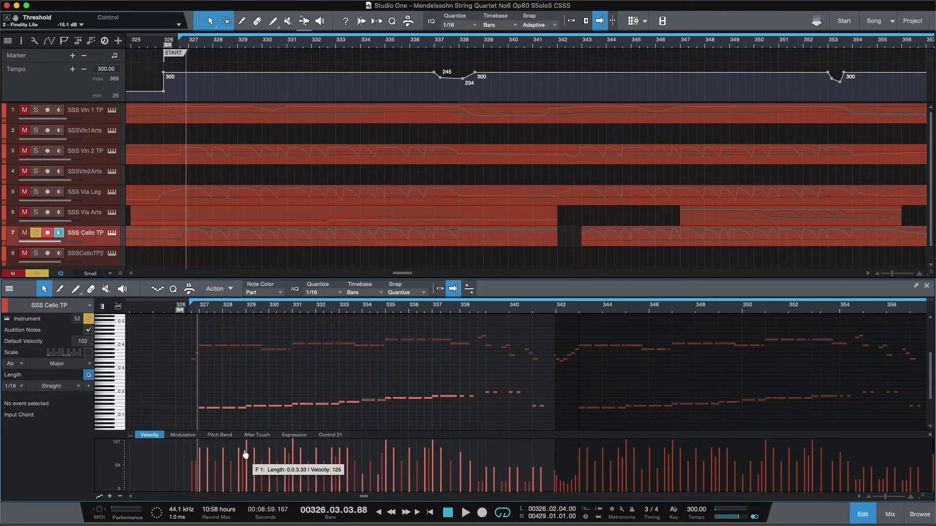
- Display the modulation curve of the SSS Cello TP part
click(190, 435)
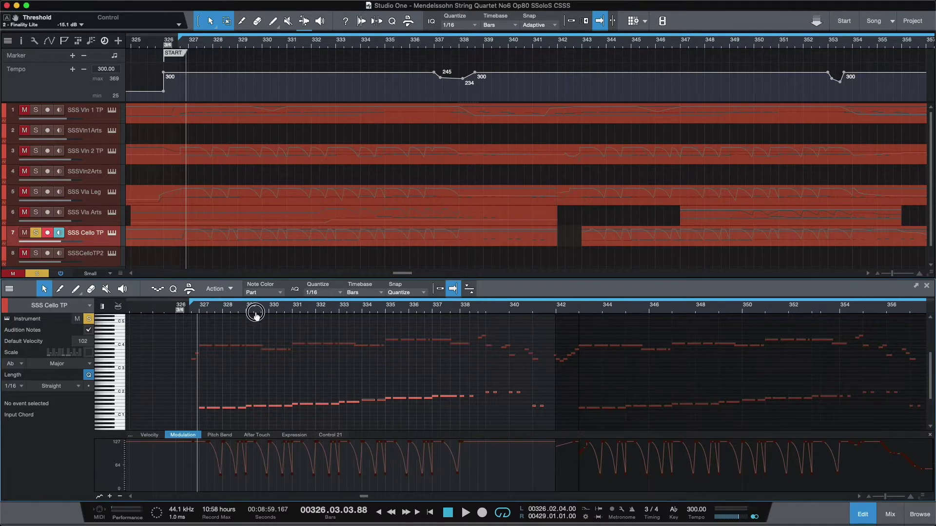
- Replay the soloed SSS Cello TP passage from bar 326 and follow its modulation curve up to about bar 331
scroll(249, 317, up, 5)
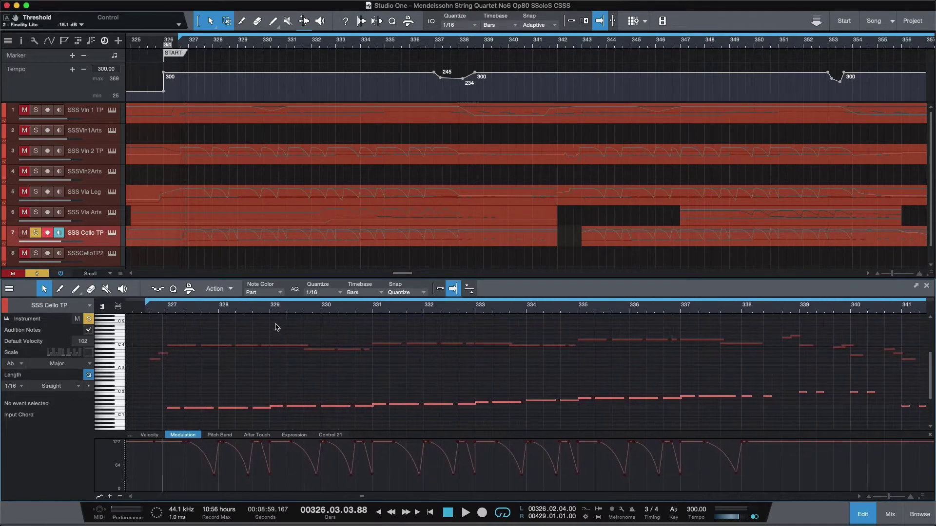
mouse_move(239, 347)
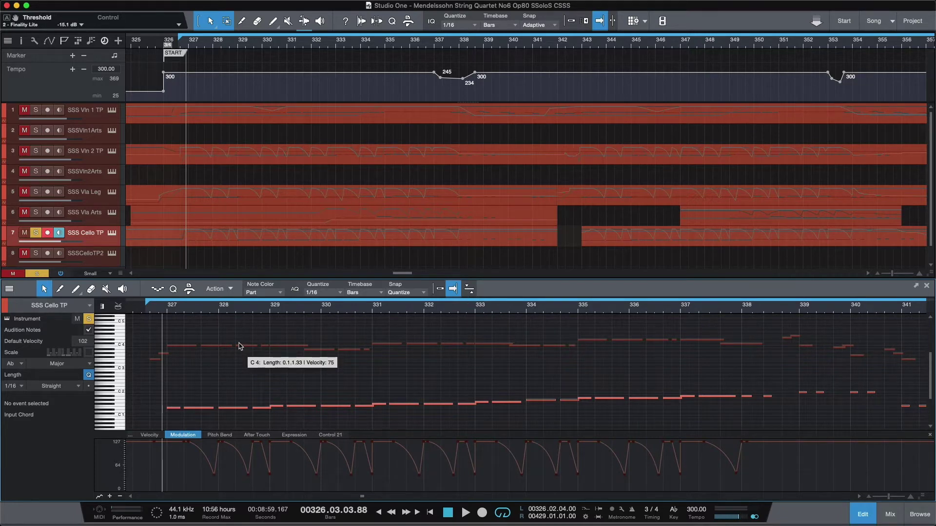
key(space)
key(space)
key(space)
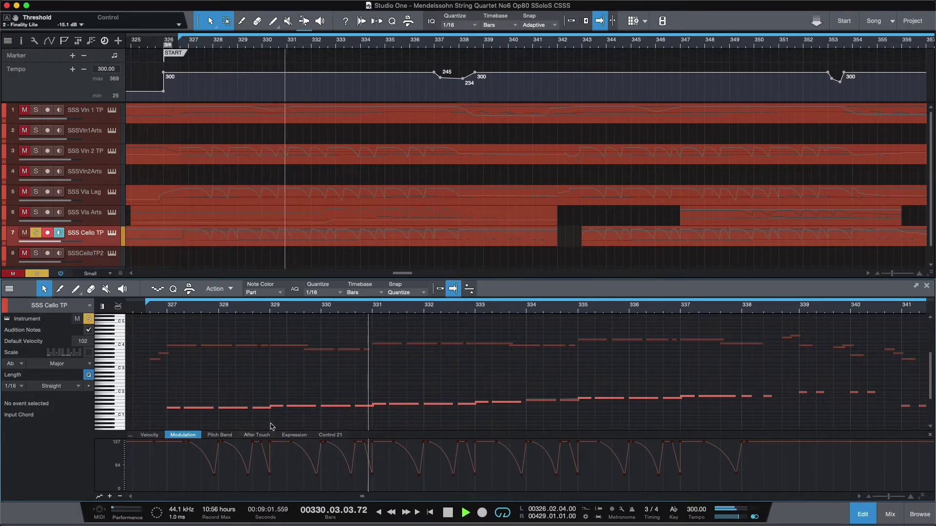
key(space)
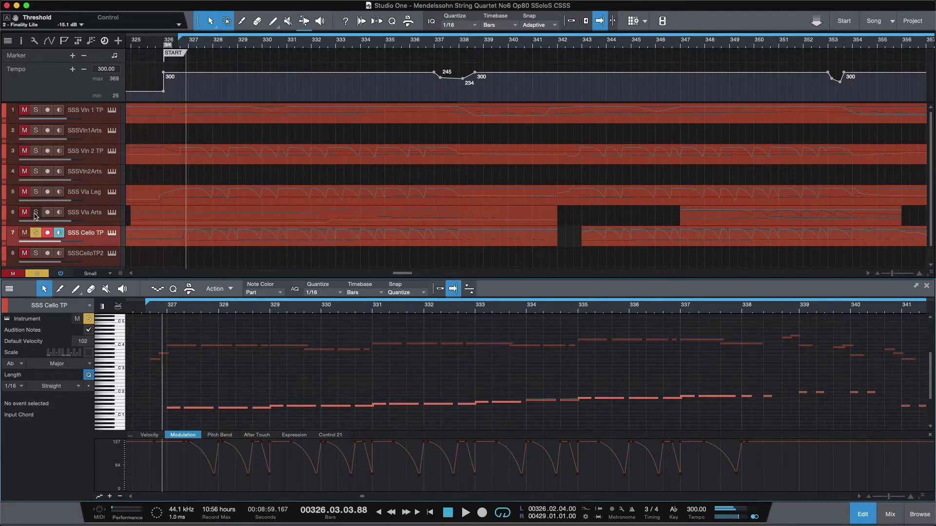
- Take SSS Cello TP out of solo and play from bar 326, showing tracks SSS Vln 2 TP to SSS Cello TP together in the note editor
click(38, 235)
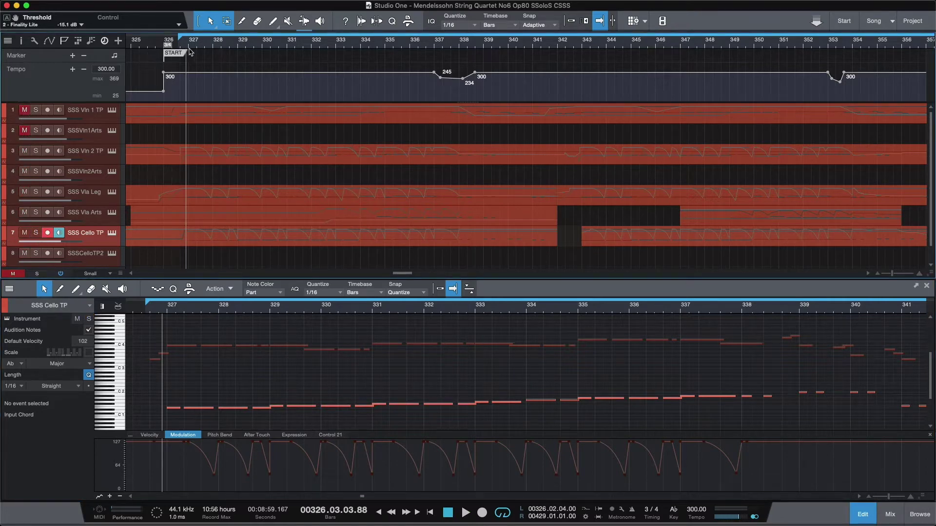
key(space)
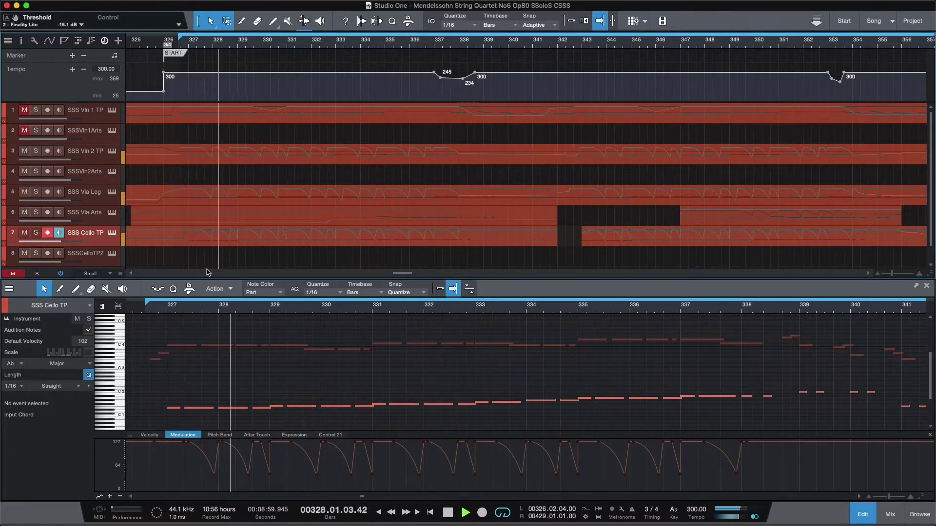
key(Up)
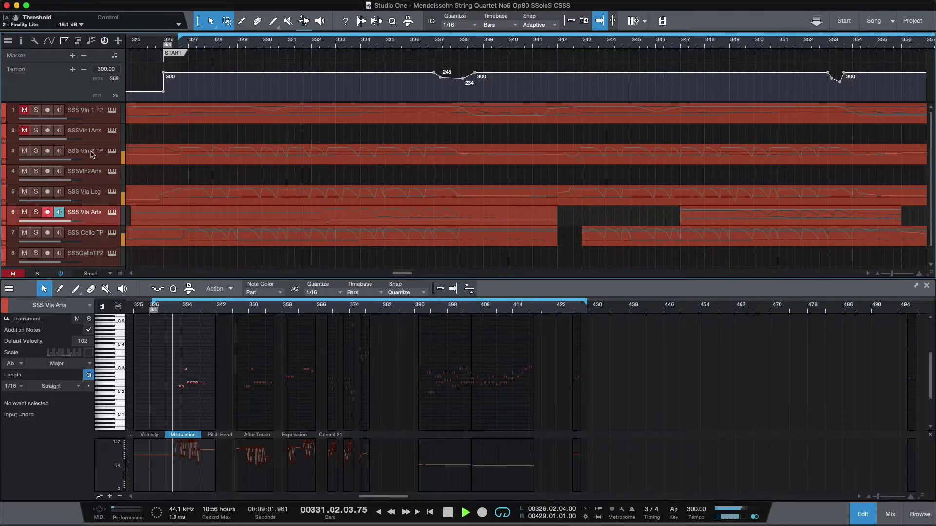
click(96, 157)
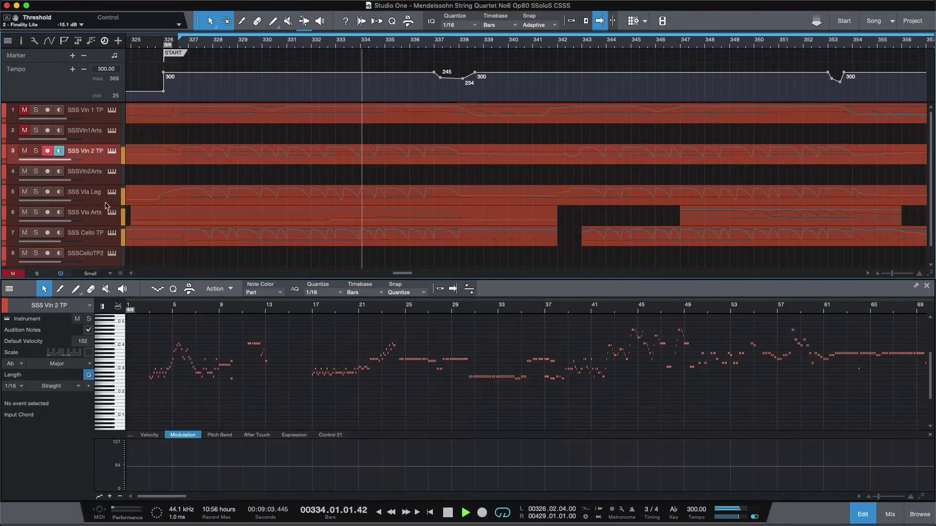
shift+click(100, 244)
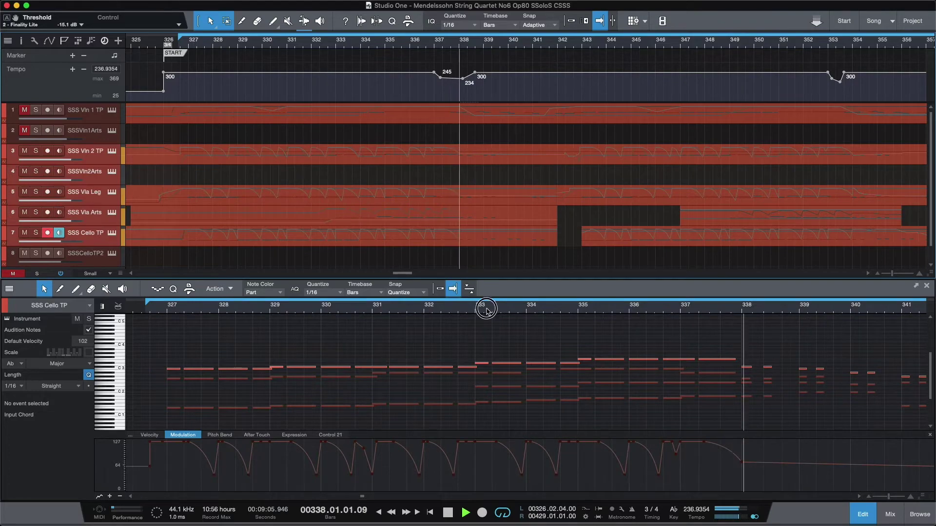
- Collapse the modulation lane to enlarge the note area, and follow the combined parts in playback to bar 357 before stopping
drag(485, 307, 225, 308)
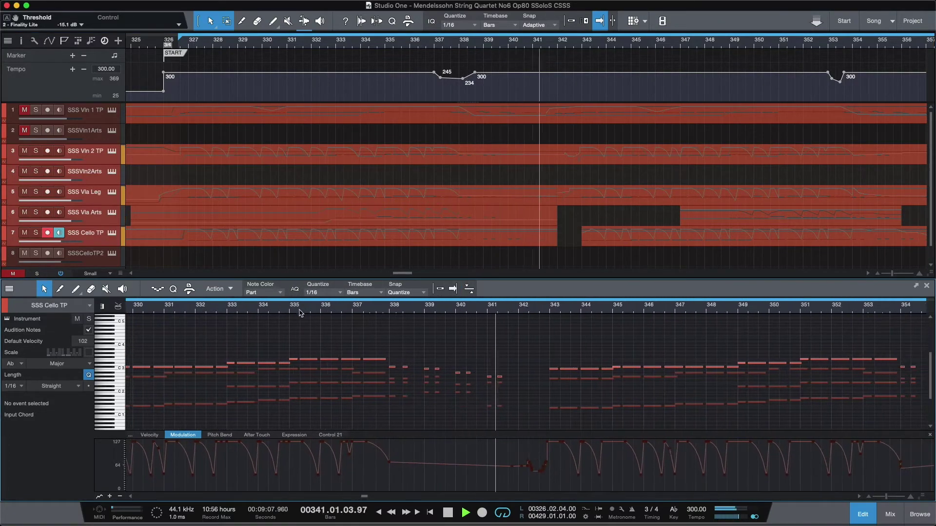
drag(658, 440, 664, 497)
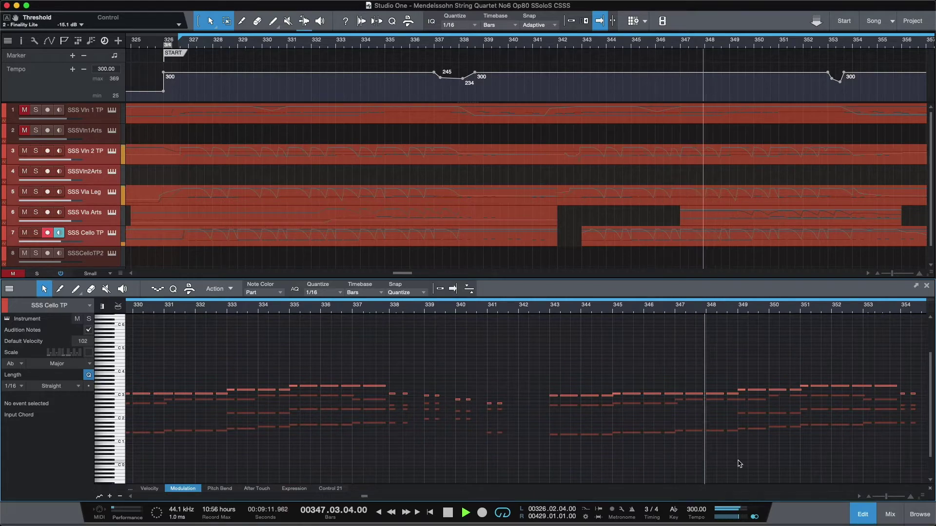
scroll(686, 463, right, 5)
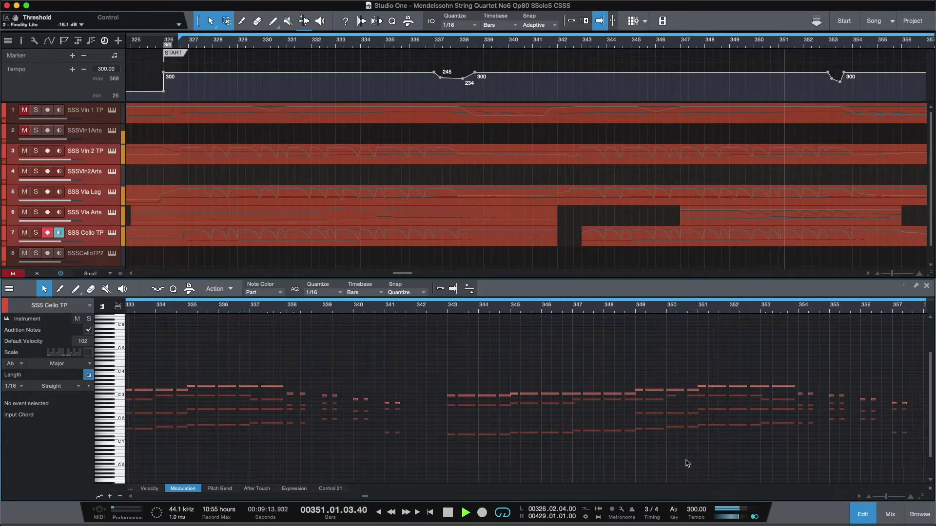
scroll(687, 464, right, 5)
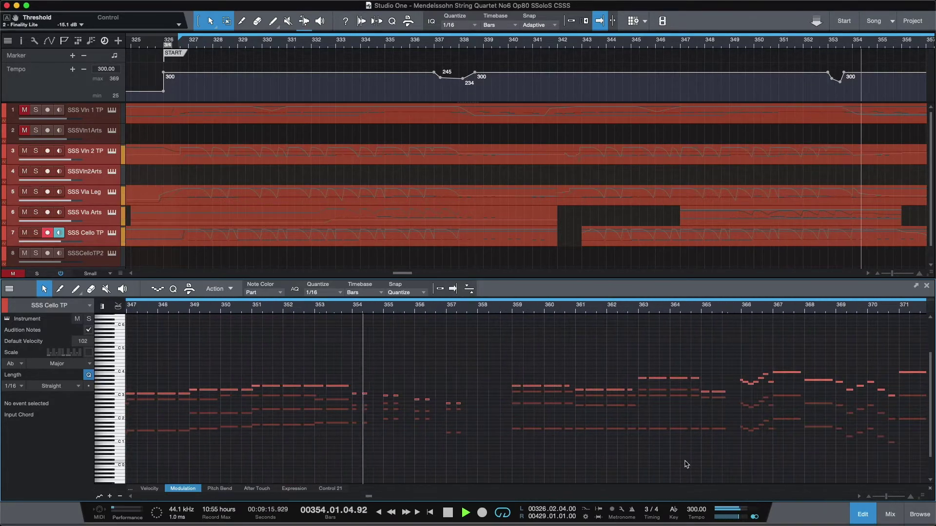
scroll(687, 464, right, 4)
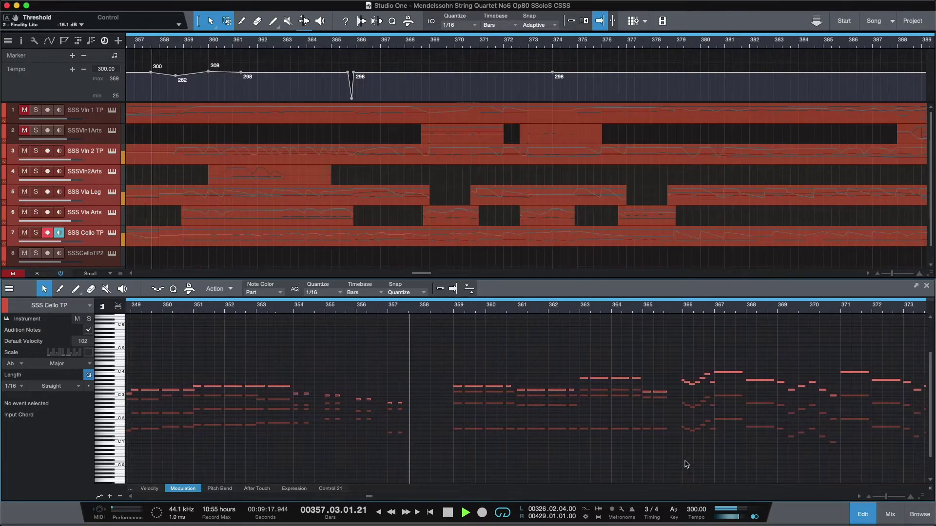
key(space)
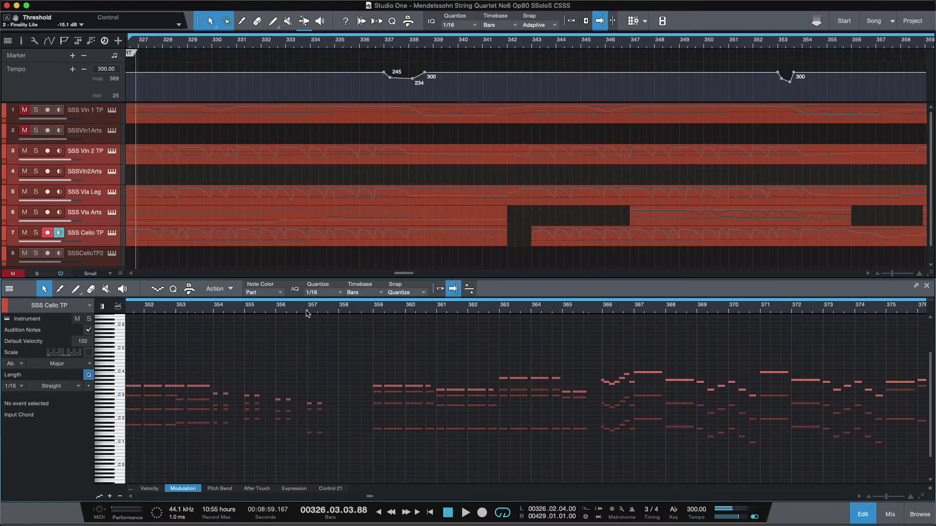
- Audition the combined parts from just before bar 357 and display the expression lane below the notes
click(303, 308)
key(space)
key(space)
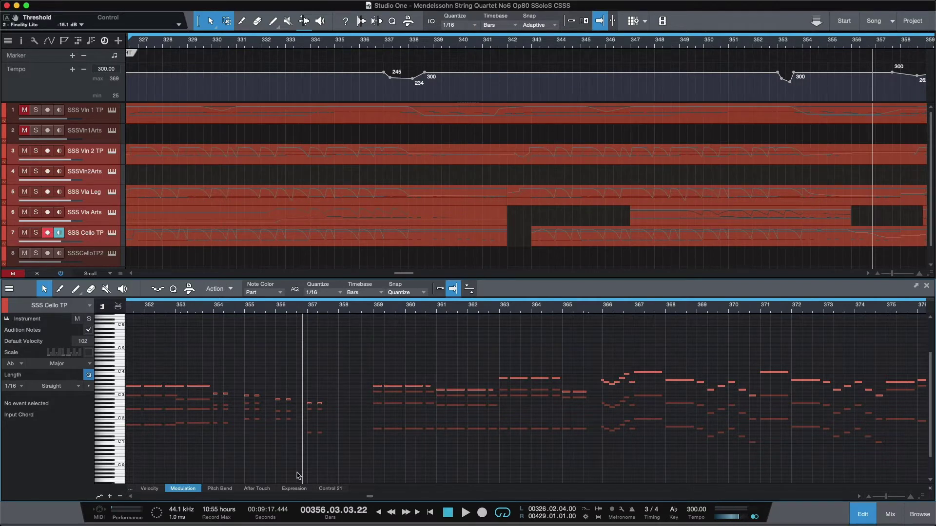
click(299, 488)
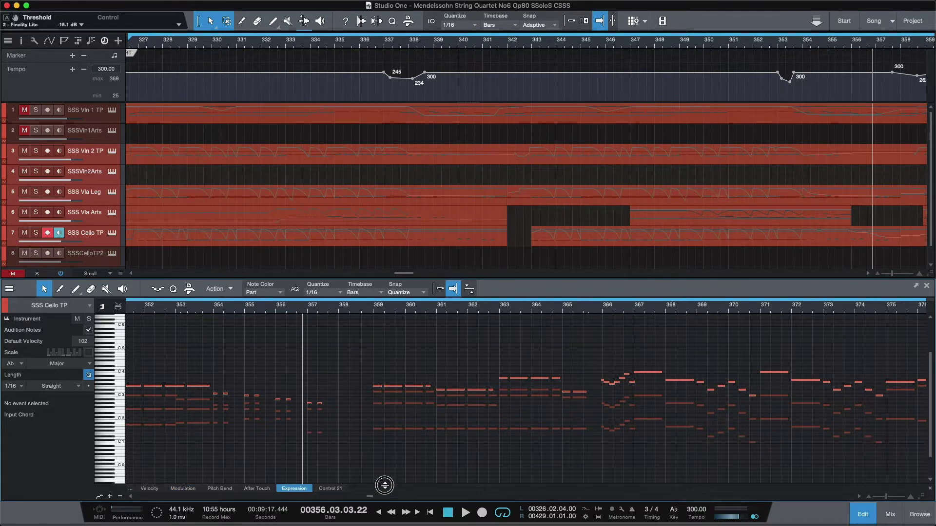
drag(383, 485, 389, 440)
- Try to merge the two SSS Vla Leg parts that meet at bar 358, and audition the transition
click(691, 203)
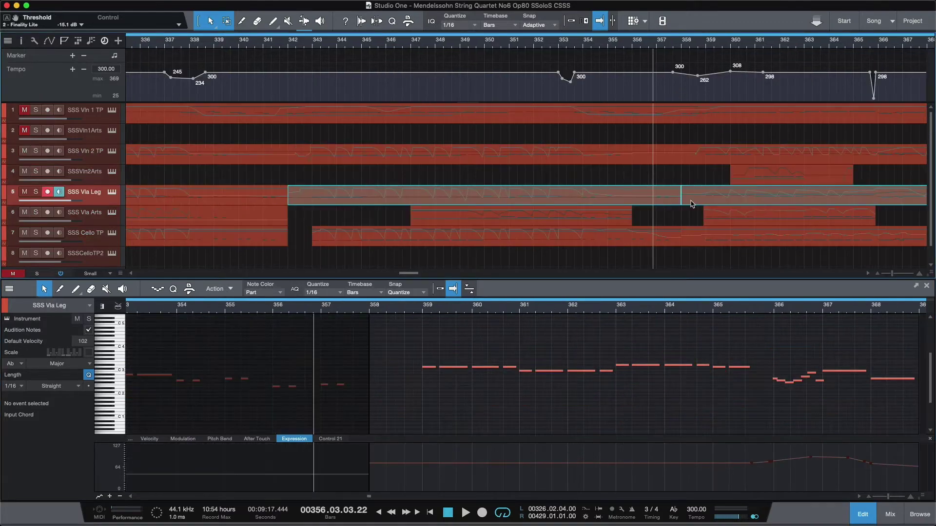
key(g)
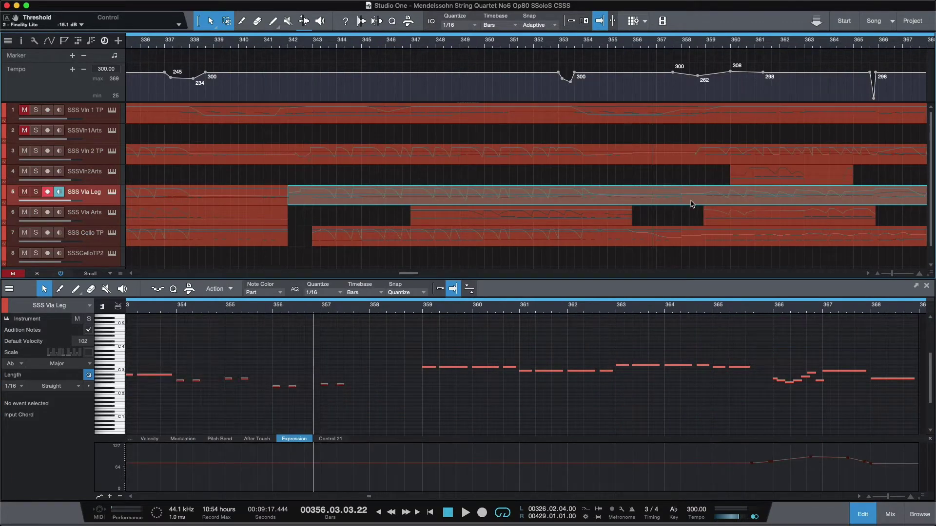
key(space)
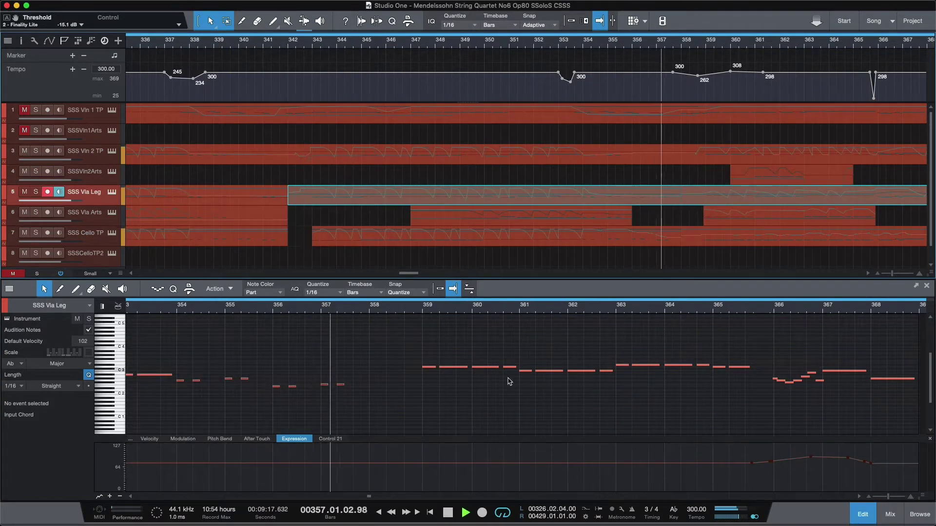
key(space)
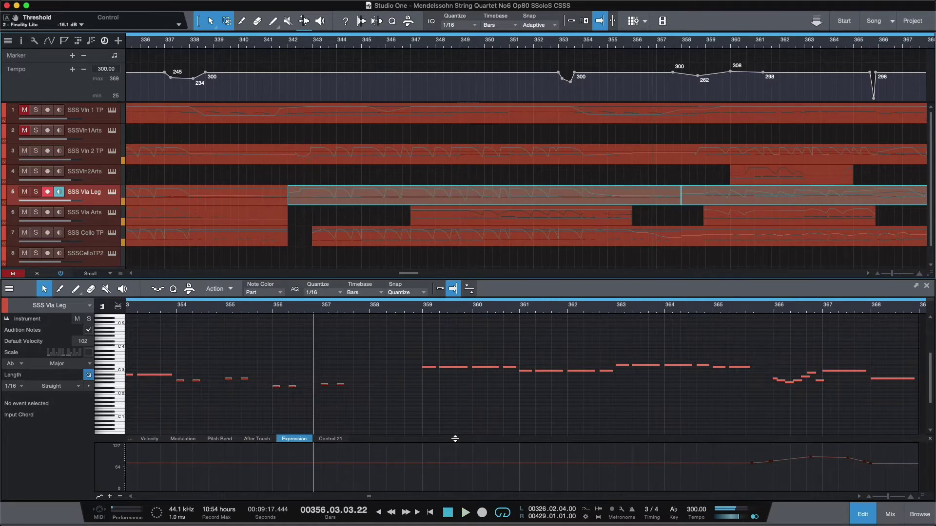
key(ctrl+z)
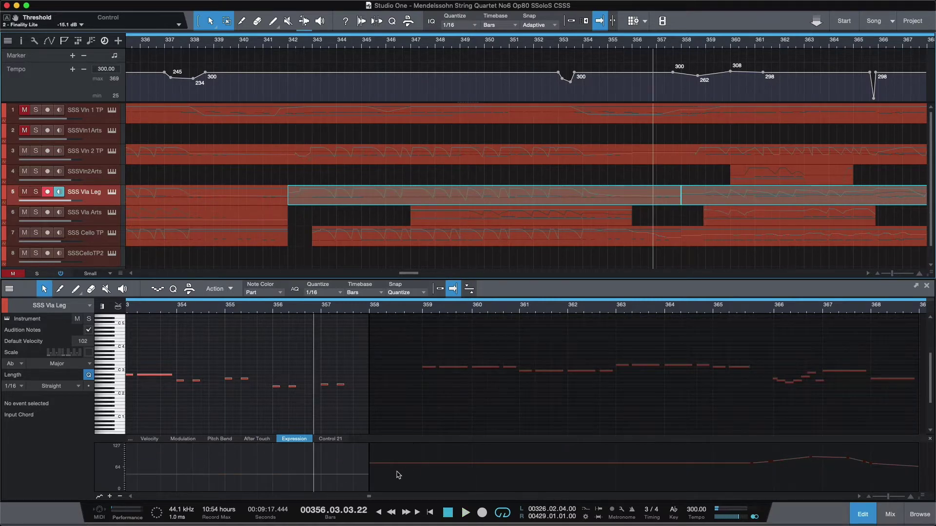
- Add points to the SSS Vla Leg expression curve in bar 358 for a low start rising before bar 359, and audition it
click(415, 463)
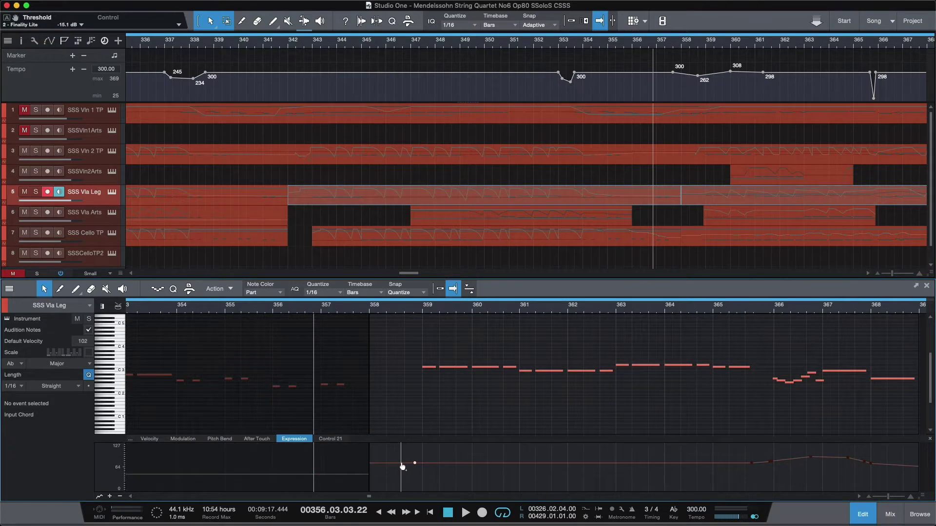
mouse_move(398, 464)
mouse_down()
mouse_move(372, 475)
mouse_move(408, 473)
mouse_up()
key(space)
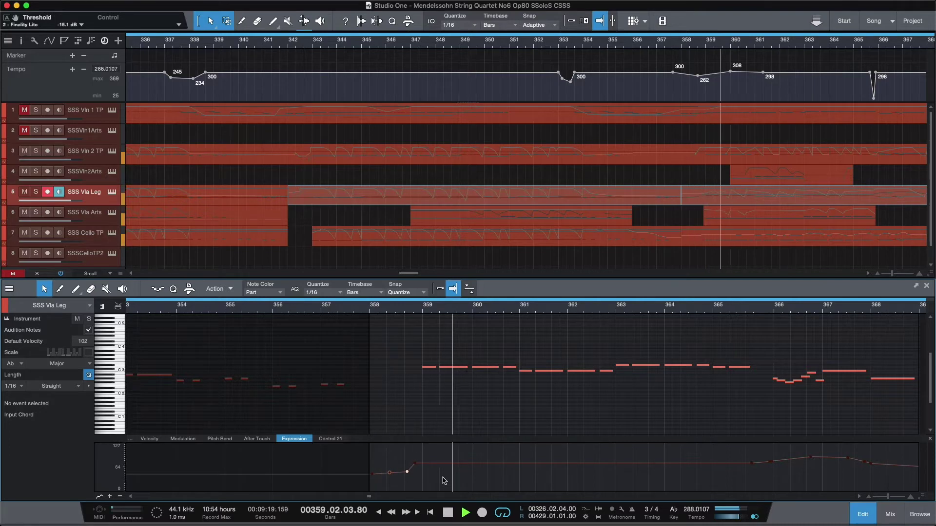
key(space)
key(Delete)
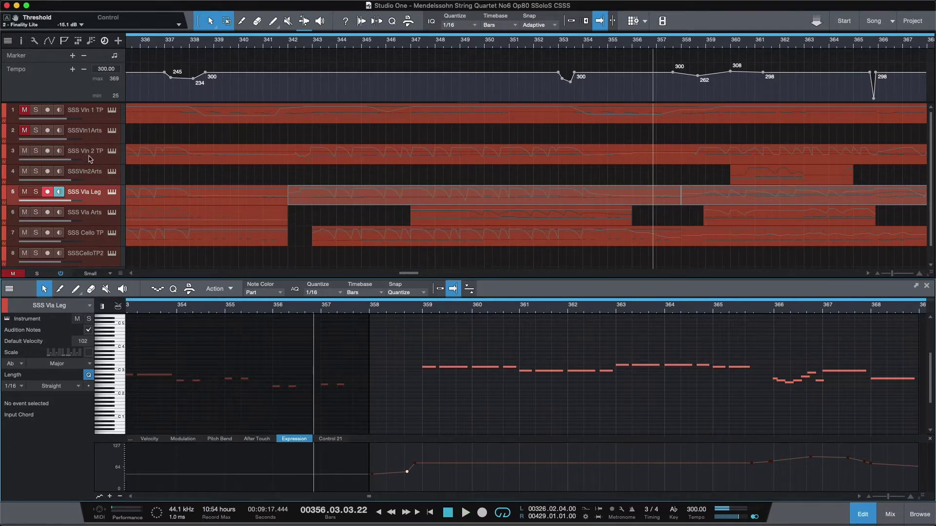
- Show the parts of SSS Vln 2 TP through SSS Cello TP together and play them from just before bar 357 to about bar 369
click(93, 161)
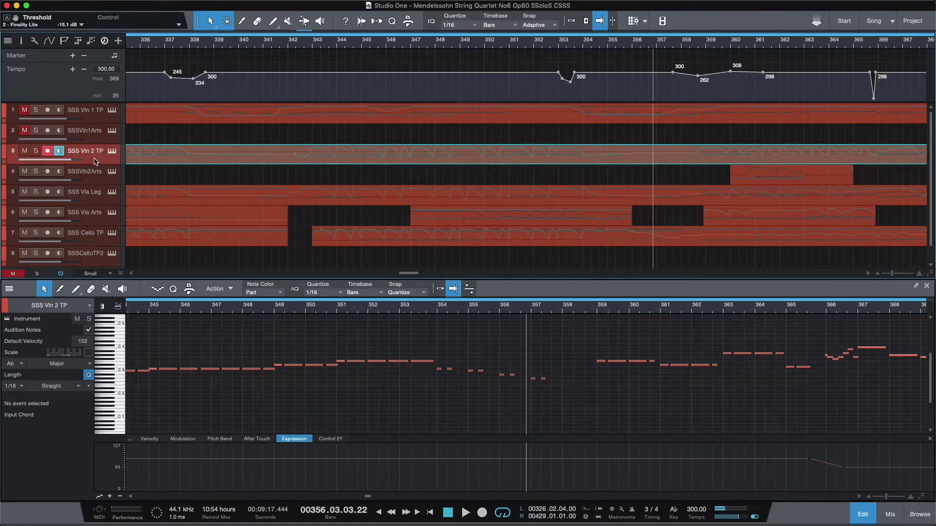
click(104, 244)
click(45, 237)
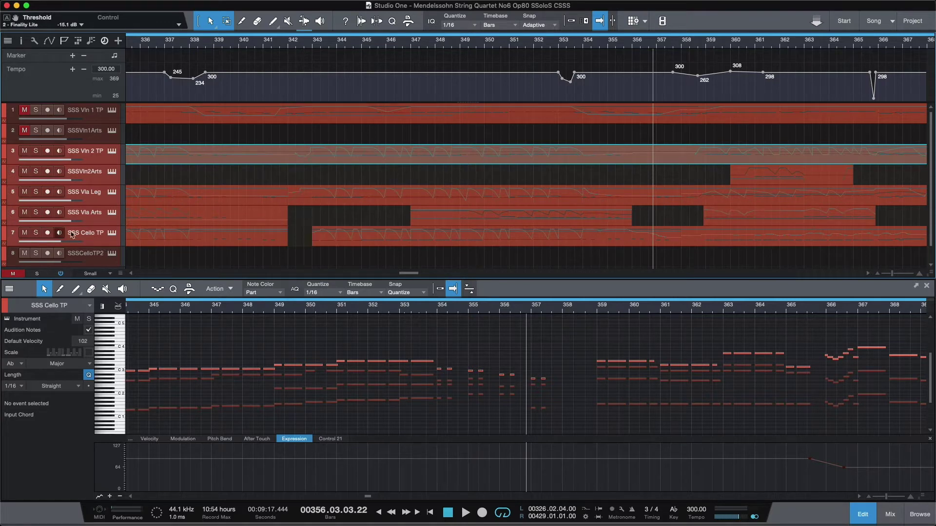
key(space)
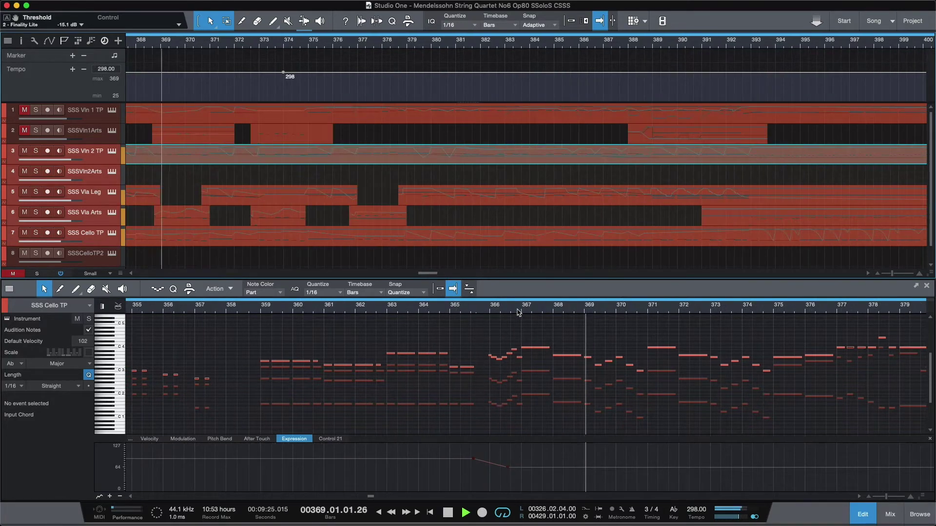
key(space)
- Set playback to start just before bar 366 and audition the run into bar 367 in the combined parts
click(488, 310)
drag(499, 309, 401, 328)
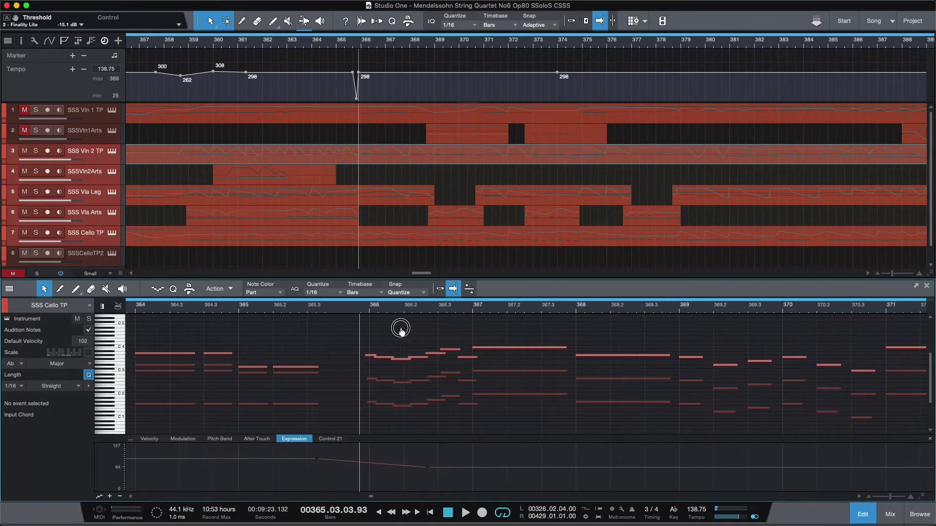
click(352, 309)
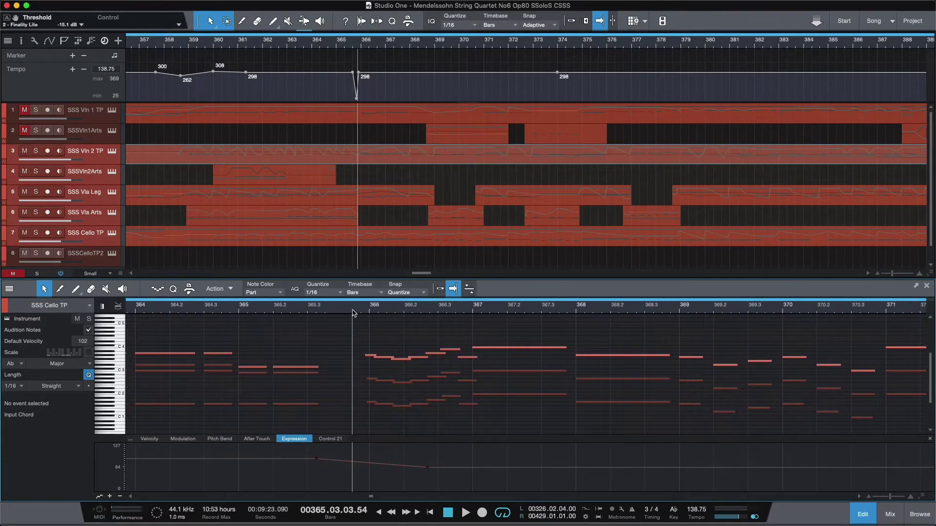
key(space)
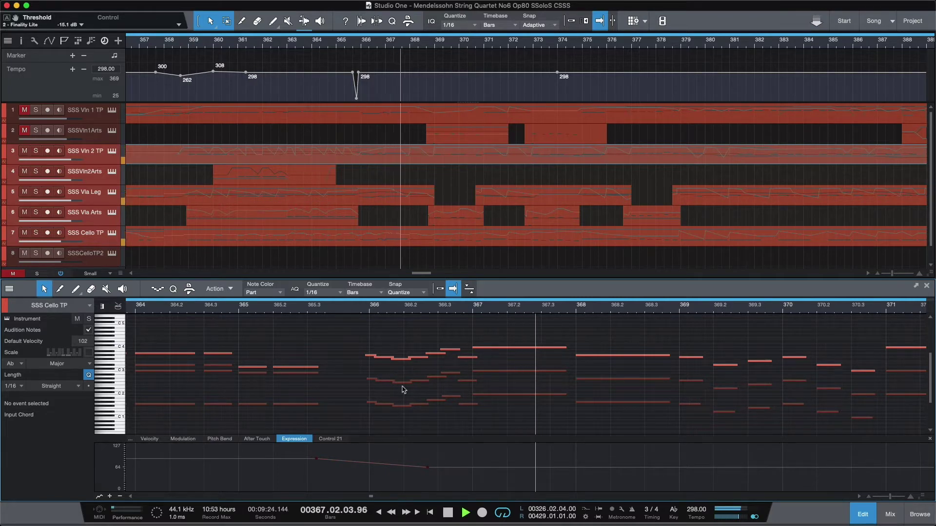
key(space)
- Collapse the expression lane and audition SSS Vln 2 TP and SSS Vla Leg in solo from just before bar 366
drag(453, 438, 453, 482)
key(space)
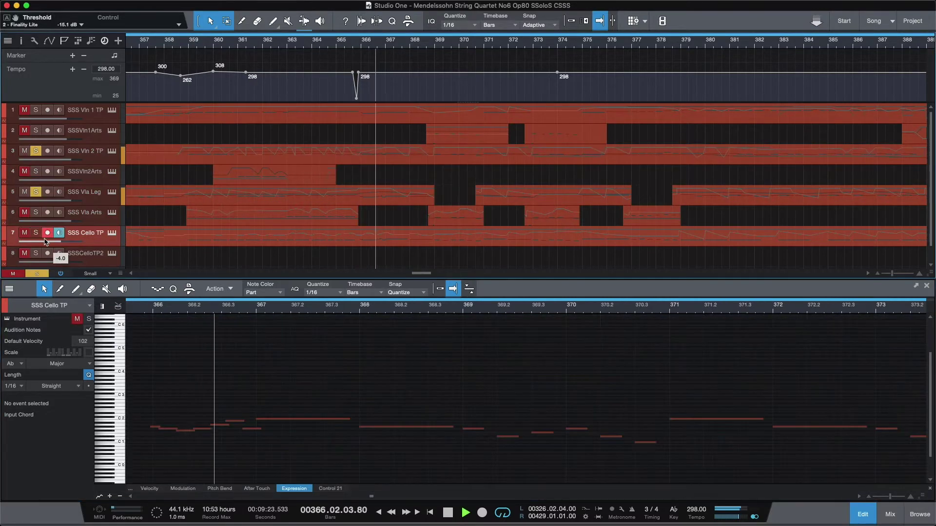
key(space)
key(space)
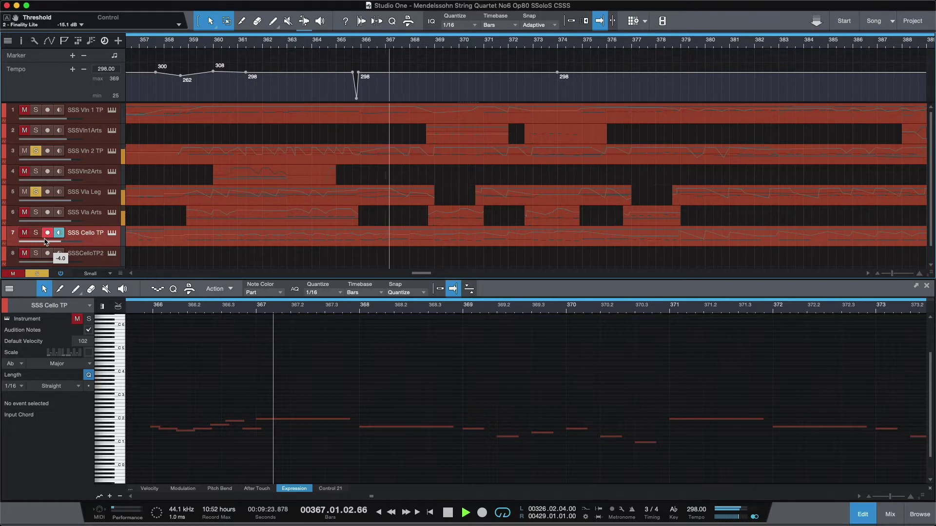
key(space)
- Take SSS Vla Leg and SSS Vln 2 TP out of solo and select the second violin, viola and cello parts leading up to bar 366
click(36, 192)
click(35, 150)
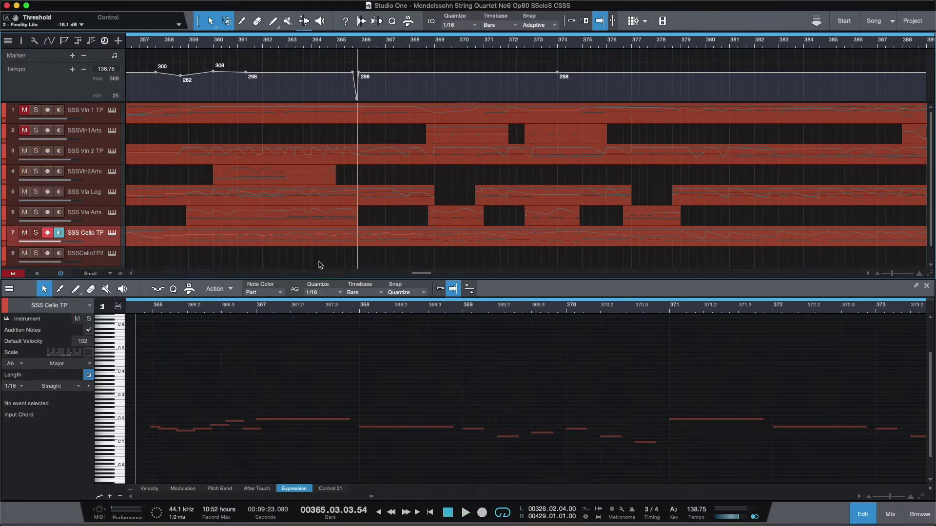
drag(336, 257, 381, 153)
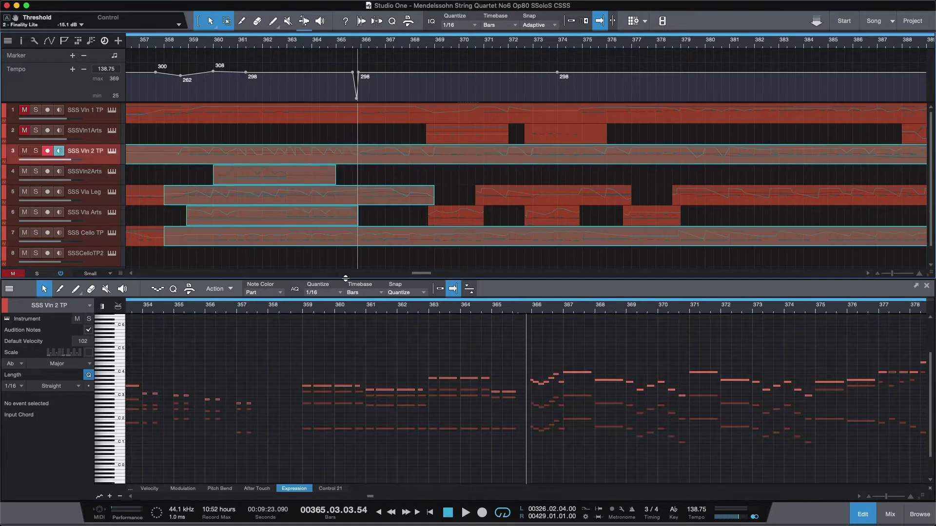
- Audition the combined second violin, viola and cello parts from just before bar 366, and move the playback position to bar 369
key(space)
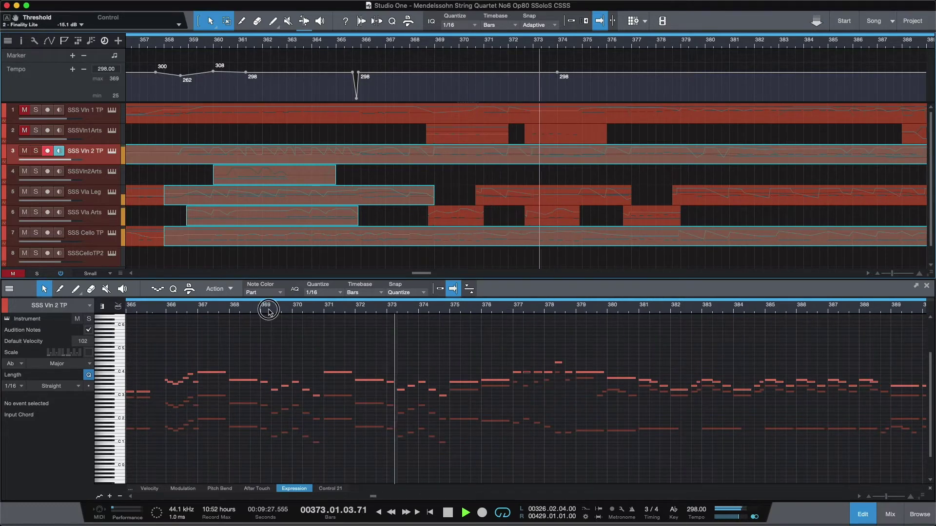
click(269, 311)
key(space)
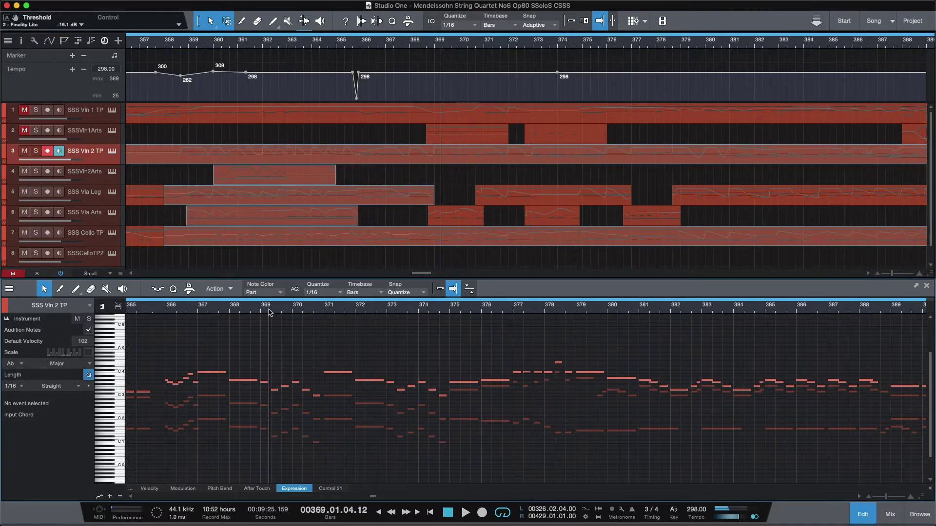
- Set playback to start just before bar 369 and audition the following notes in the combined parts
key(super+Tab)
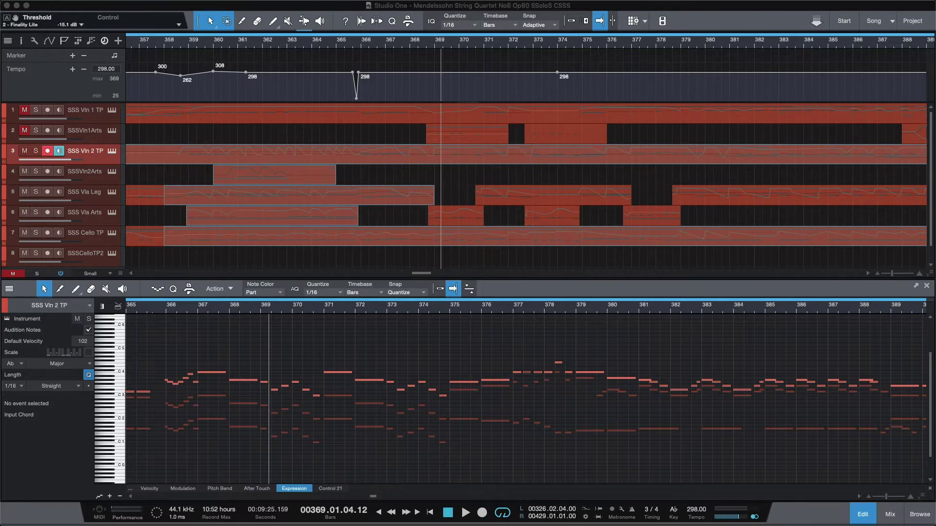
drag(390, 525, 717, 234)
click(260, 310)
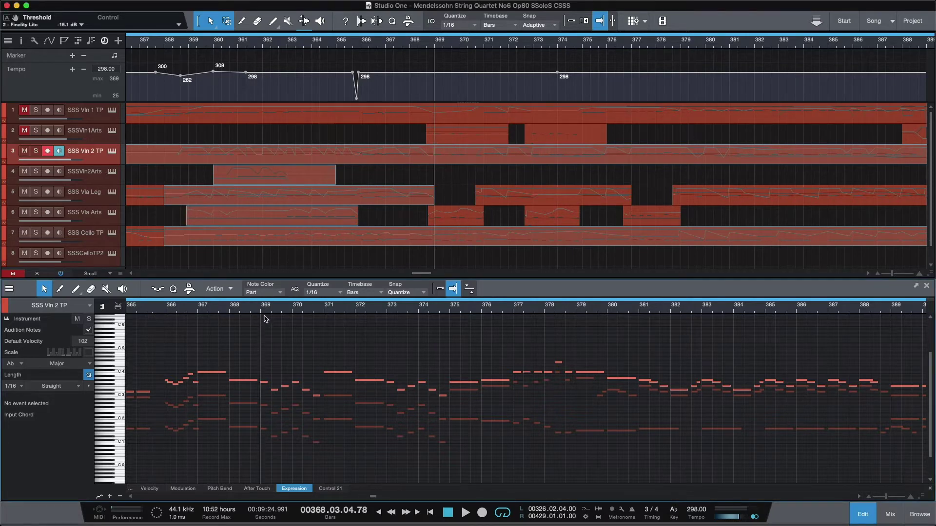
drag(264, 311, 315, 344)
scroll(315, 344, down, 8)
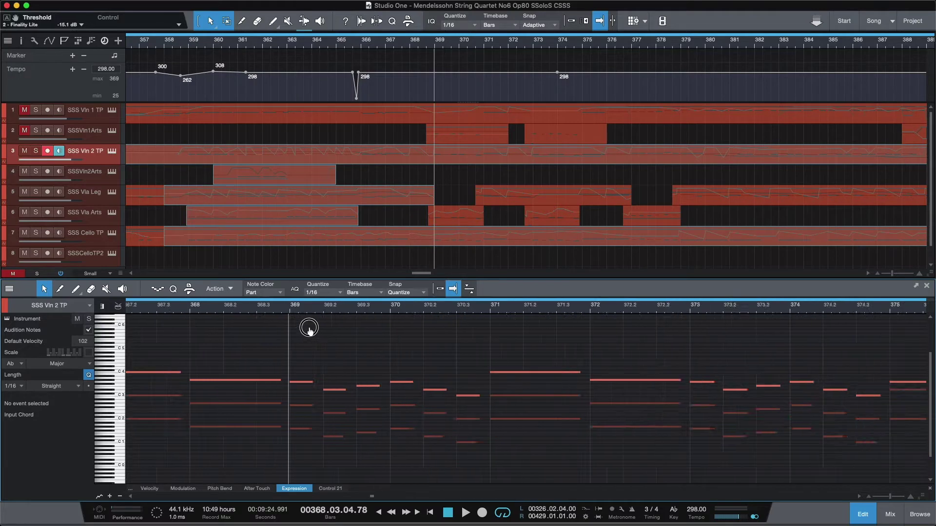
drag(279, 311, 232, 318)
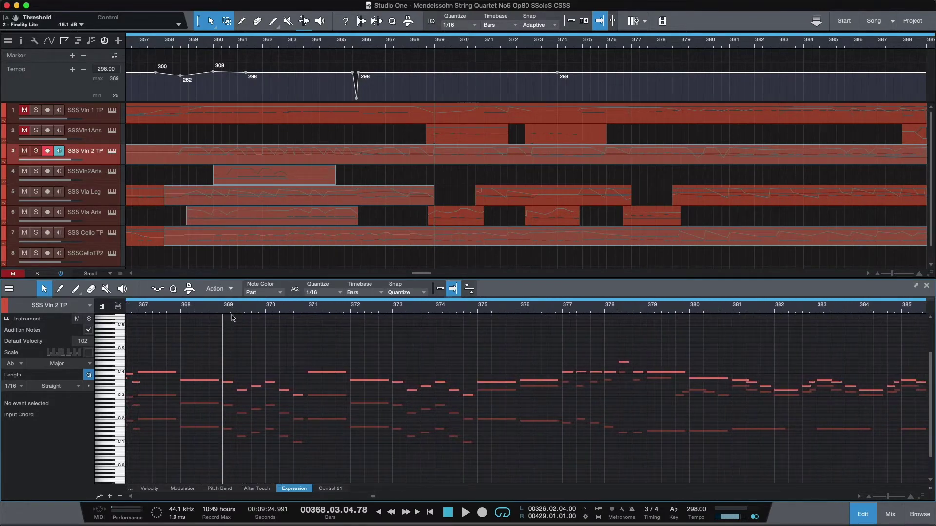
key(space)
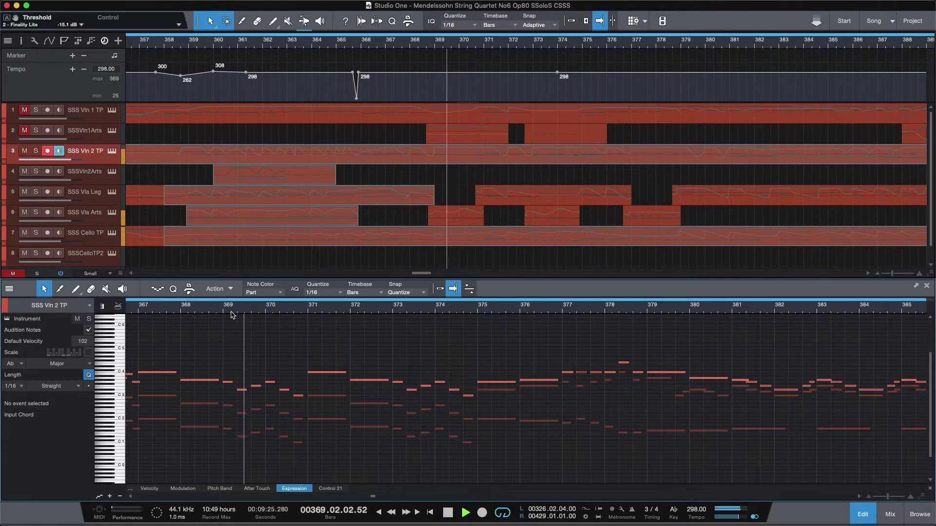
key(space)
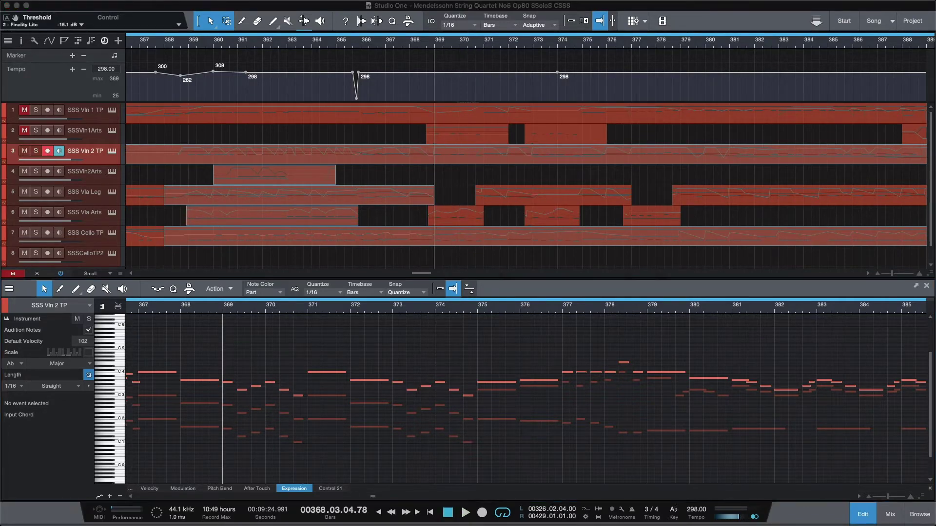
- Switch to the String Quartet No.6 score PDF, review the lowest system on page 8, and return to Studio One
drag(439, 525, 616, 10)
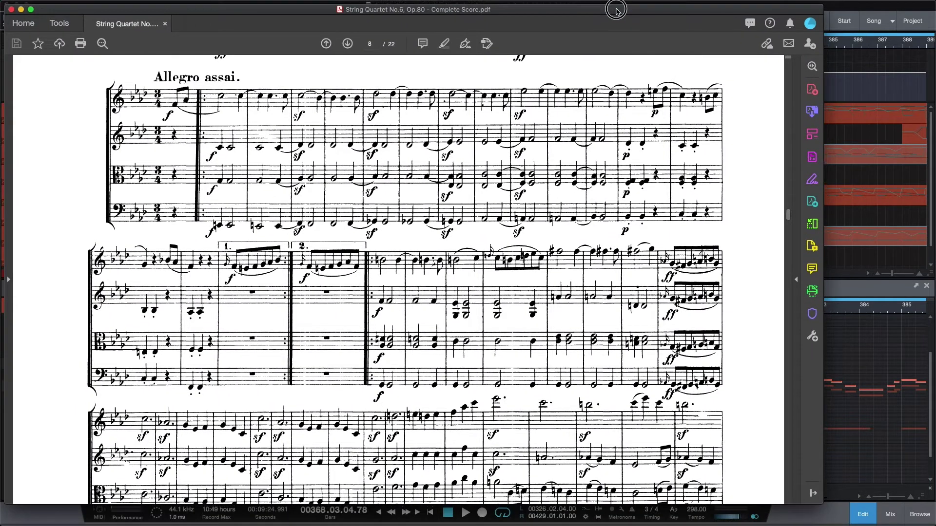
scroll(513, 242, down, 5)
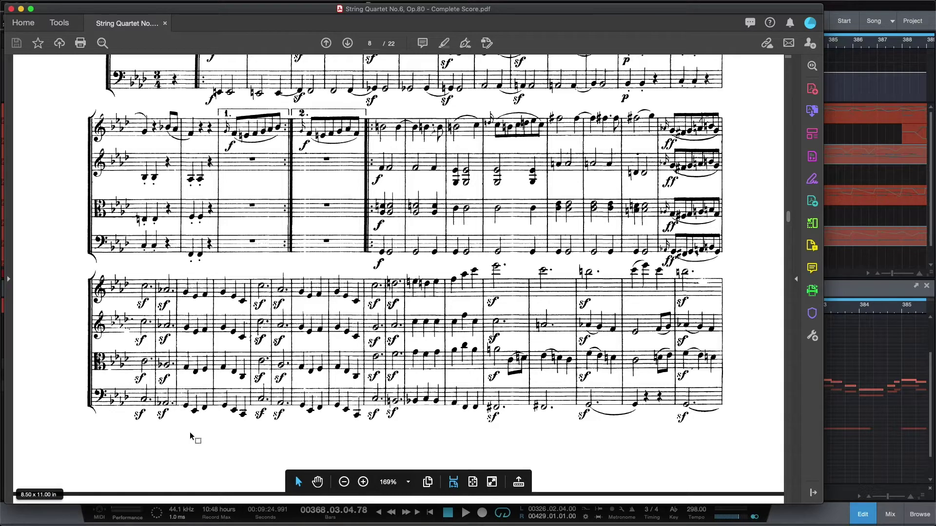
drag(526, 6, 468, 525)
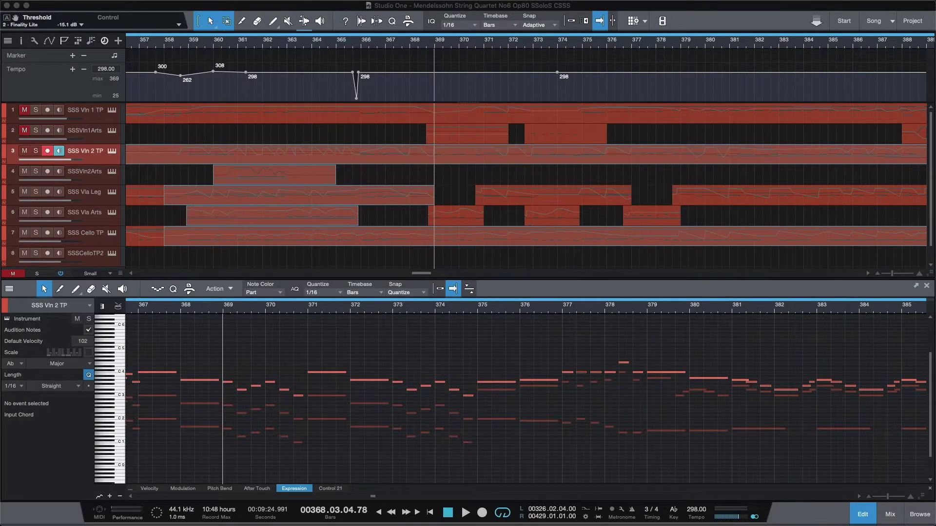
- Play the combined parts from just before bar 369 and stop at about bar 391
key(space)
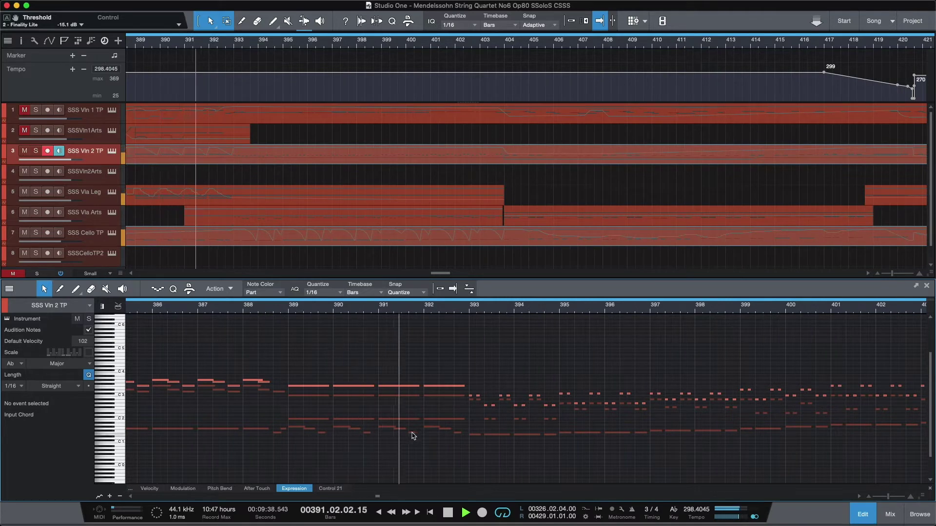
click(413, 312)
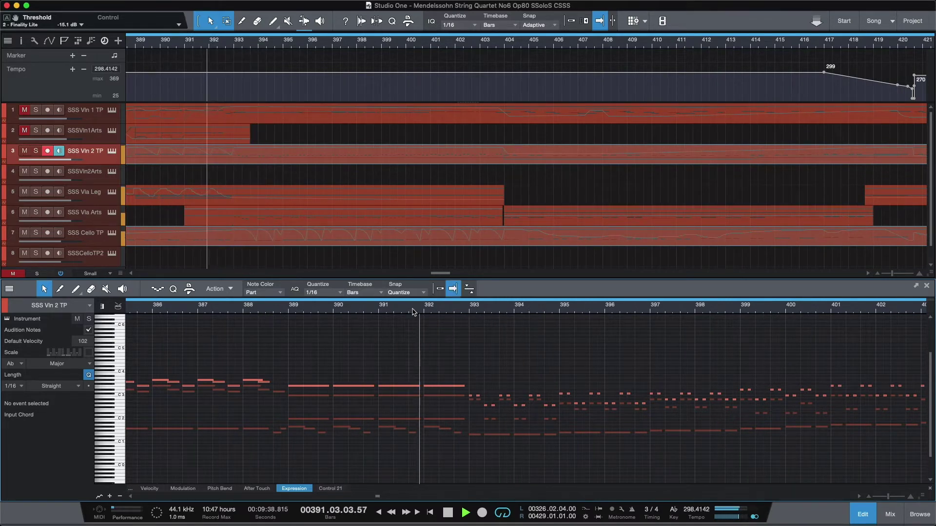
key(space)
- Select the notes of the combined parts from bar 384 through bar 392 and audition them from bar 384
drag(288, 368, 468, 444)
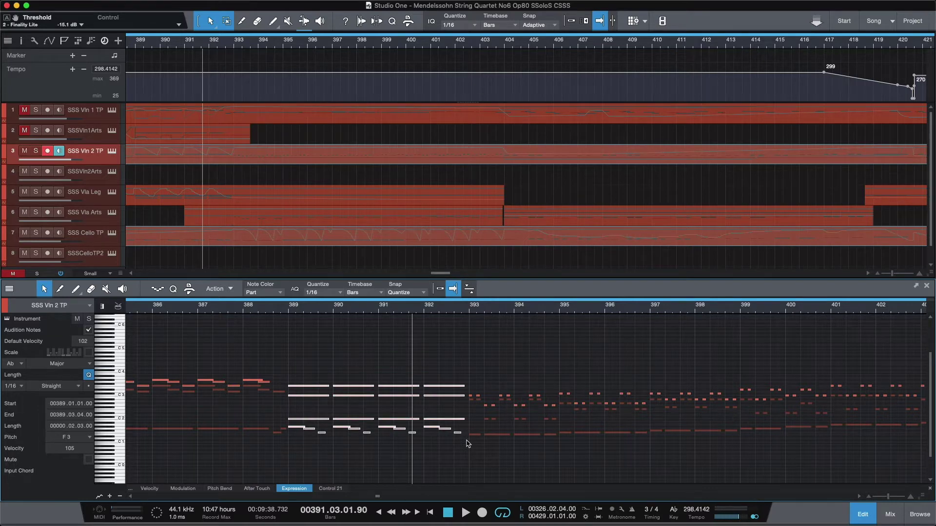
drag(241, 305, 418, 312)
drag(327, 359, 556, 456)
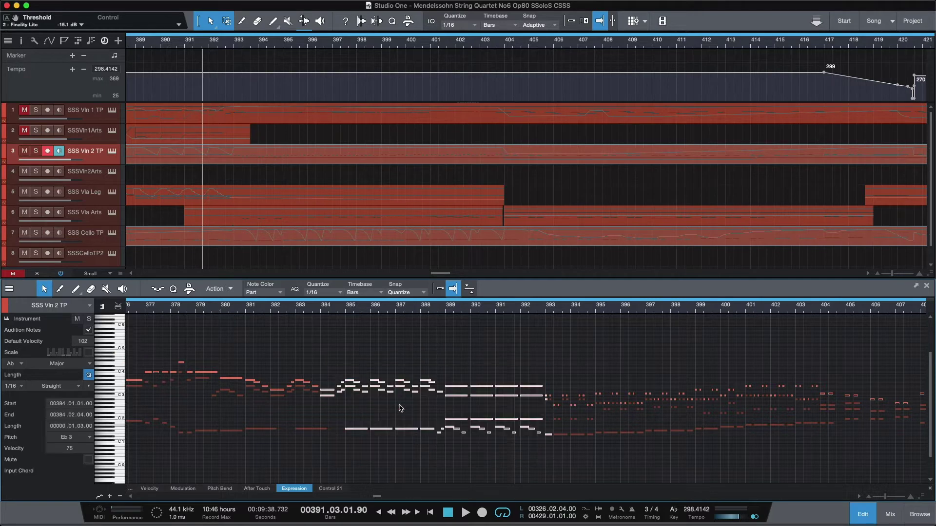
click(336, 311)
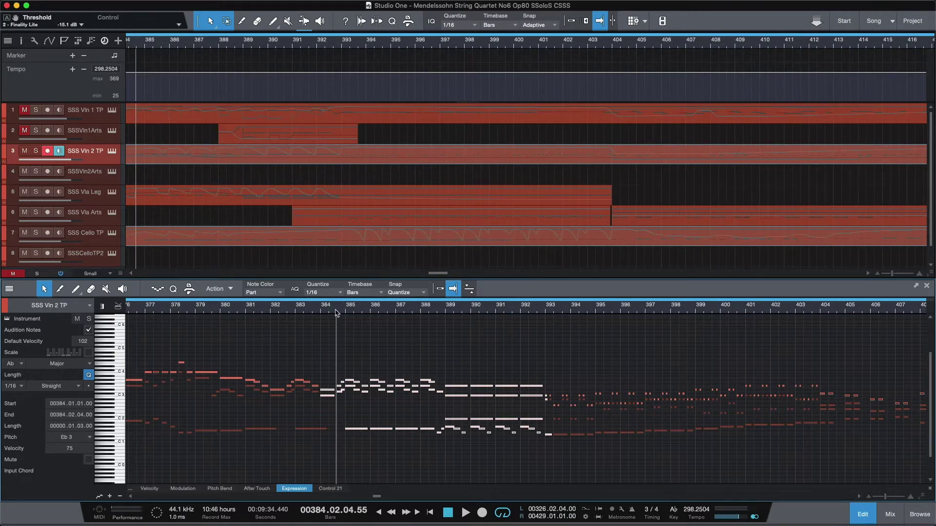
key(space)
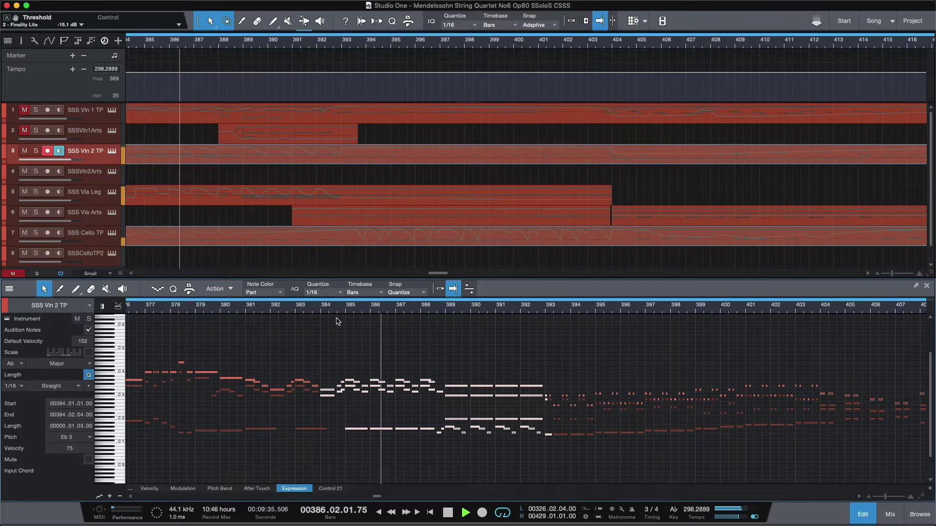
key(space)
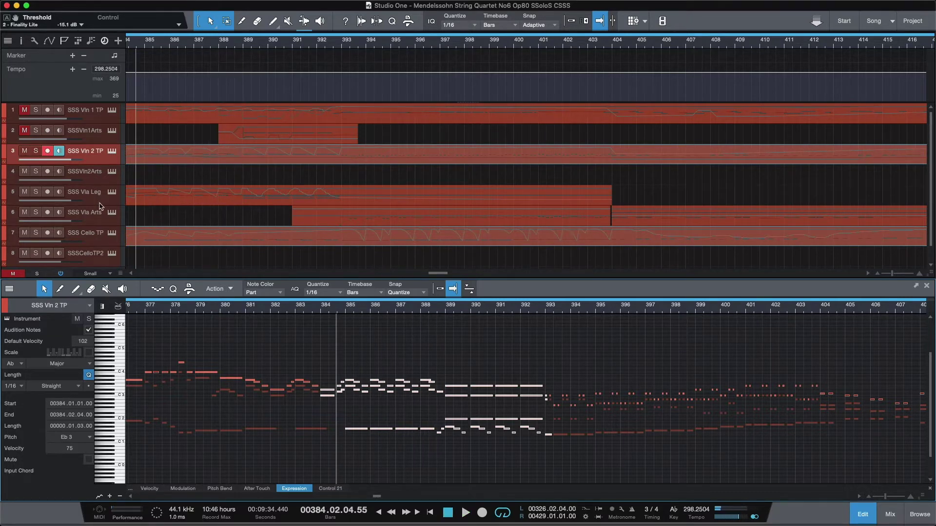
- Solo SSS Vla Leg and audition it from bar 384
click(36, 193)
key(space)
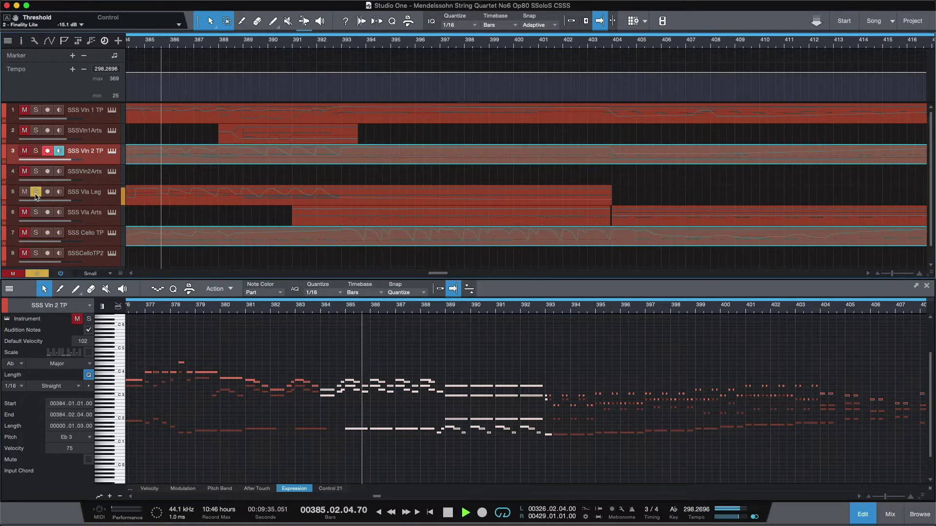
key(space)
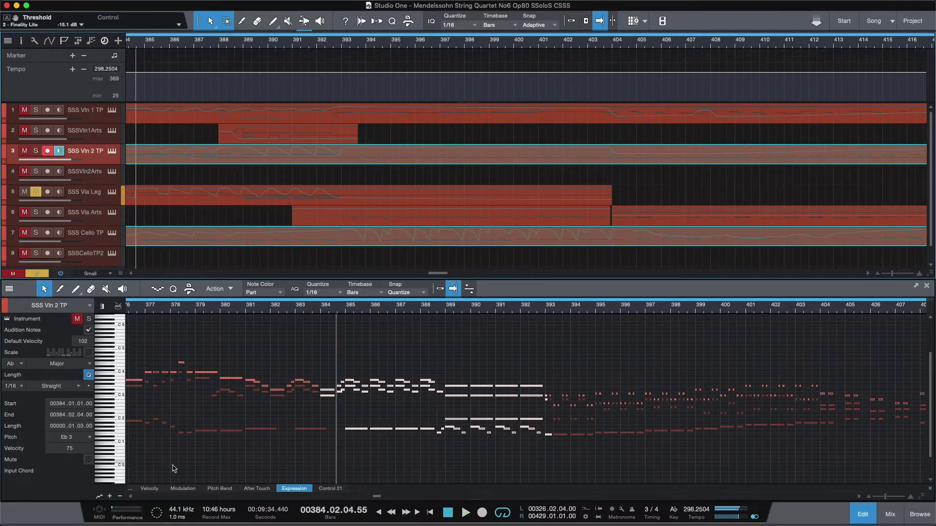
- Expand the controller lane for SSS Vln 2 TP and examine its Control 21, Velocity and Modulation data around bars 384 to 393
drag(403, 495, 409, 415)
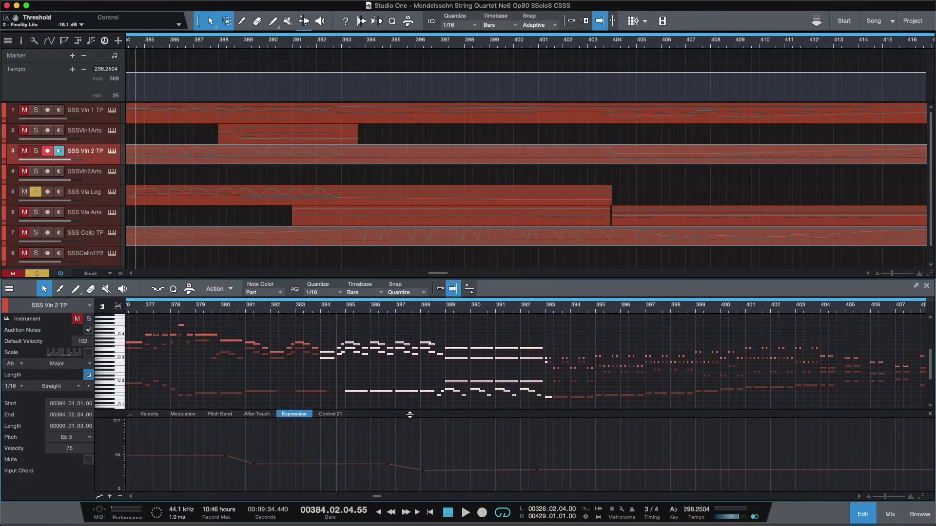
click(334, 414)
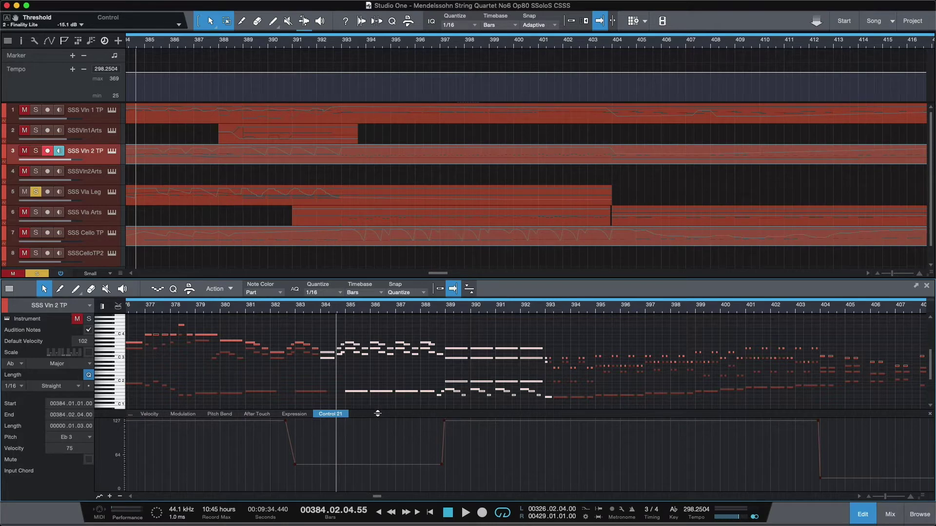
drag(377, 412, 388, 431)
click(149, 430)
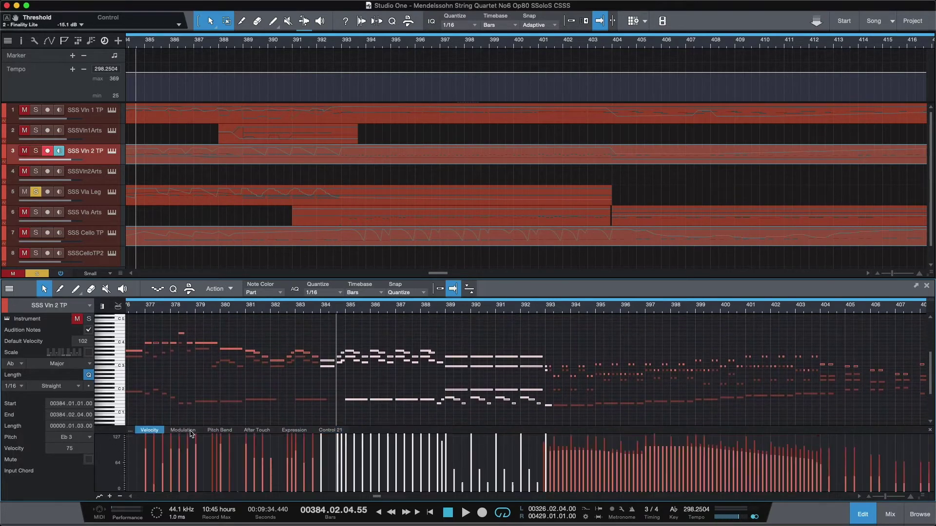
click(190, 431)
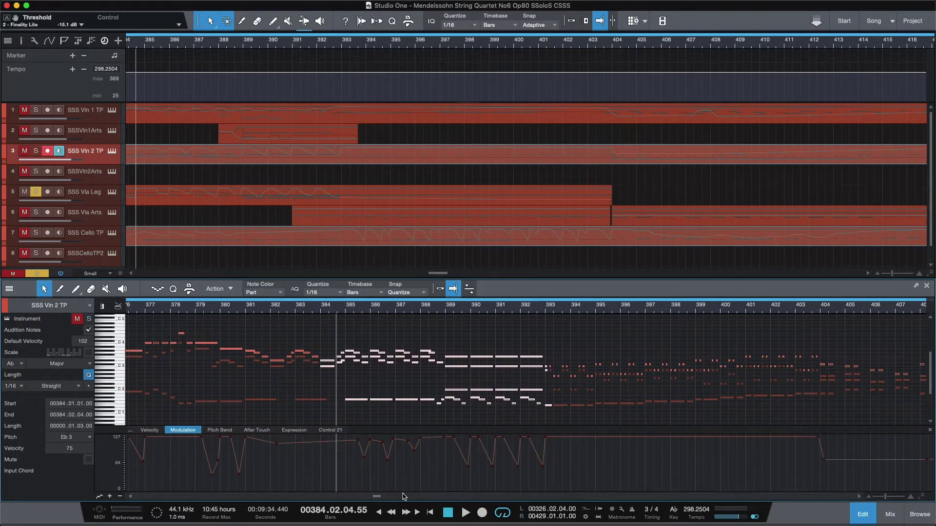
- Audition the soloed SSS Vla Leg from bar 384, showing only the SSS Vln 2 TP notes with their modulation curve
key(space)
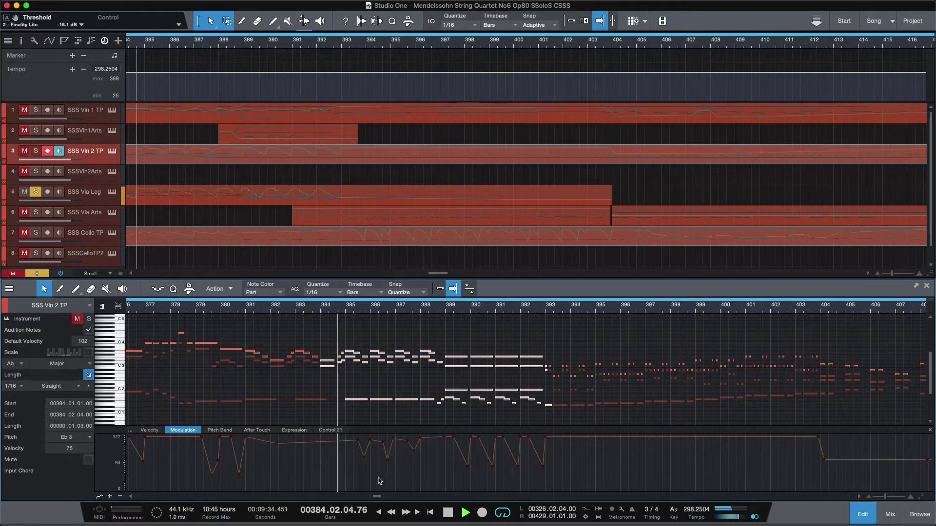
key(space)
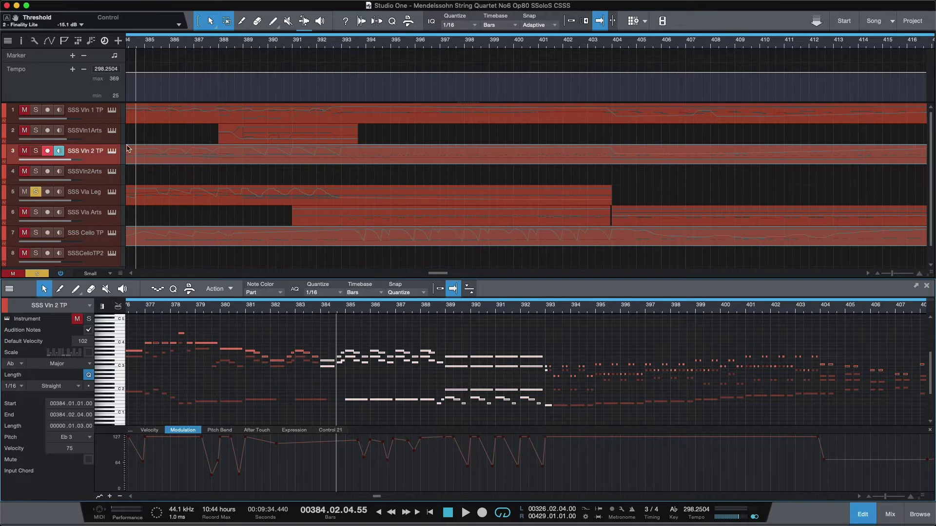
click(180, 162)
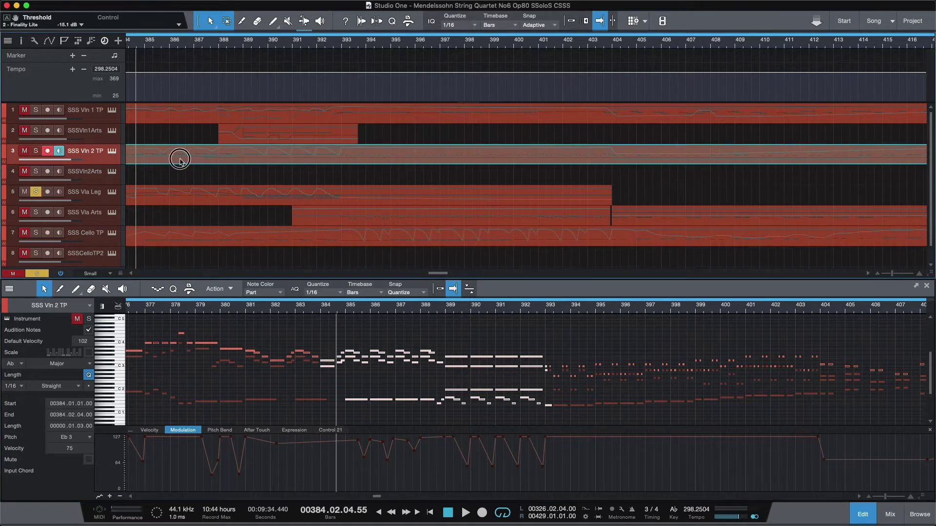
key(space)
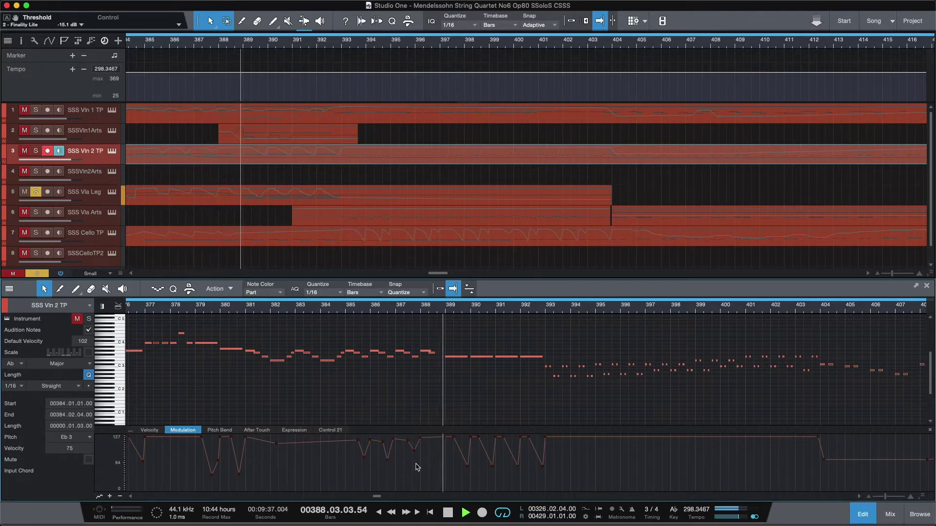
key(space)
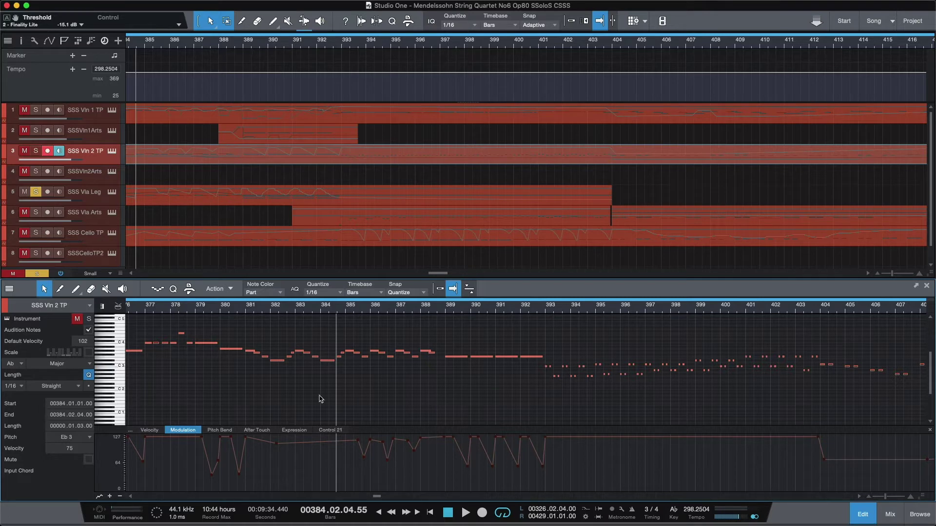
- Solo SSS Cello TP in place of the viola and audition it from bar 384
click(35, 233)
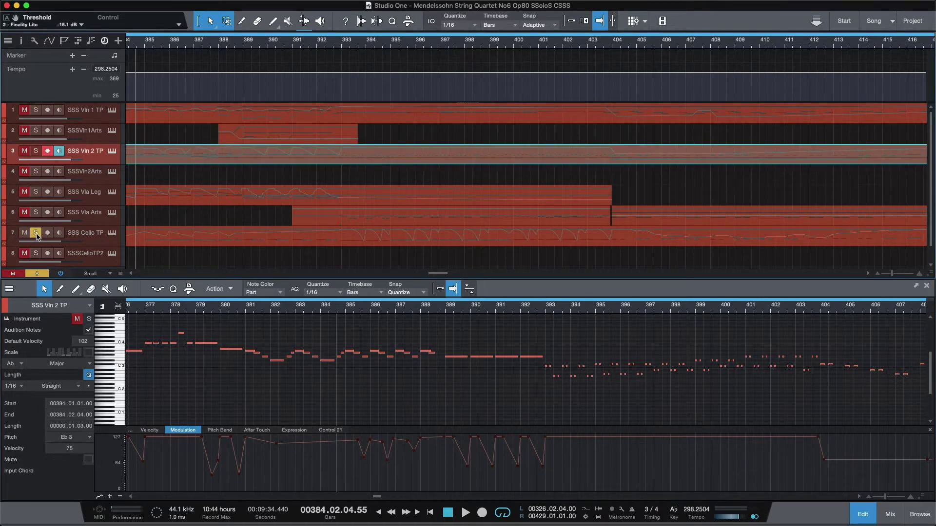
key(space)
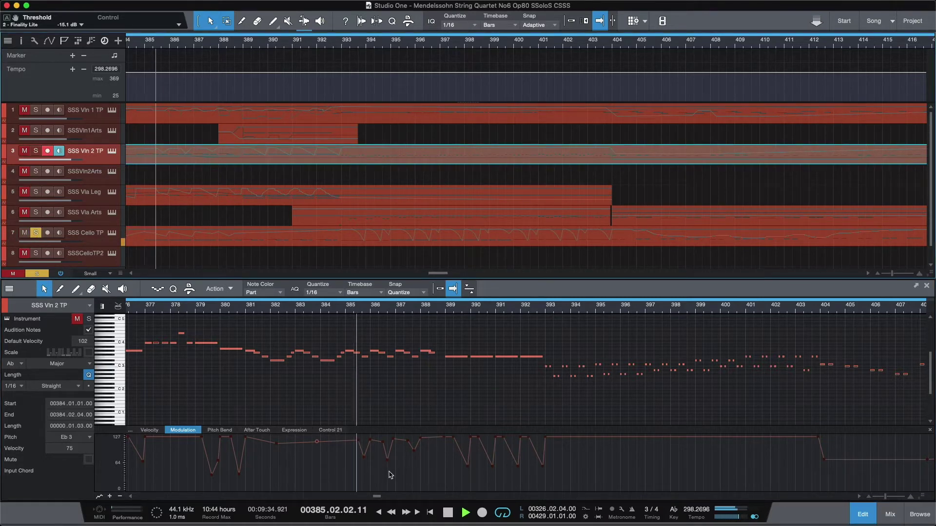
key(space)
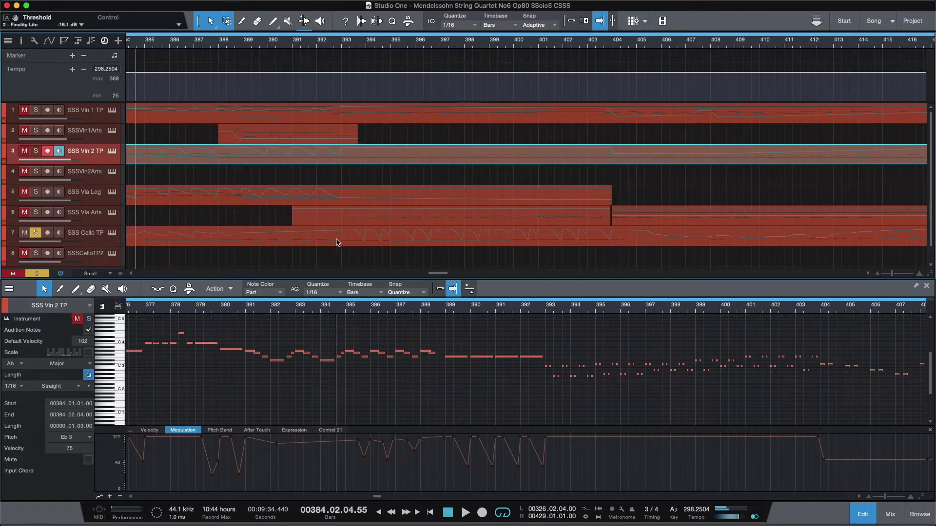
- Open the SSS Cello TP part with its modulation curve and play it from about bar 388
click(336, 243)
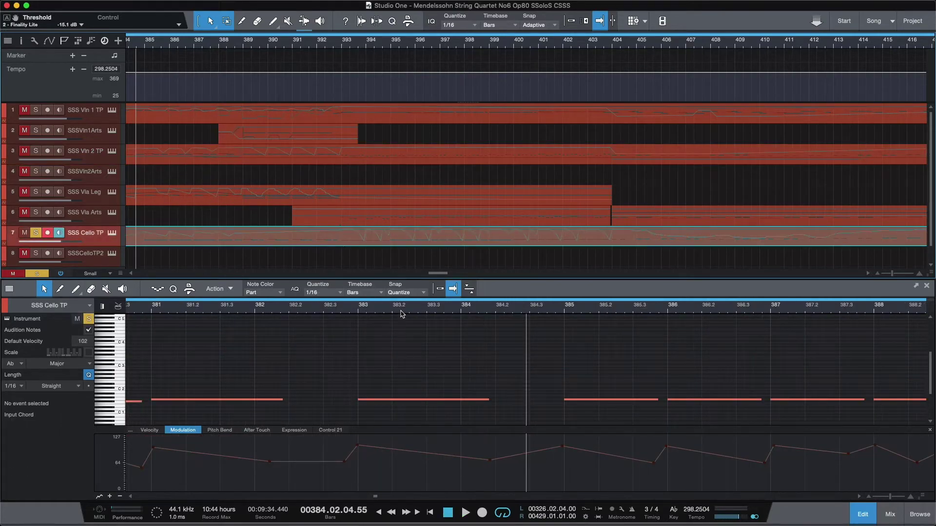
drag(401, 309, 291, 320)
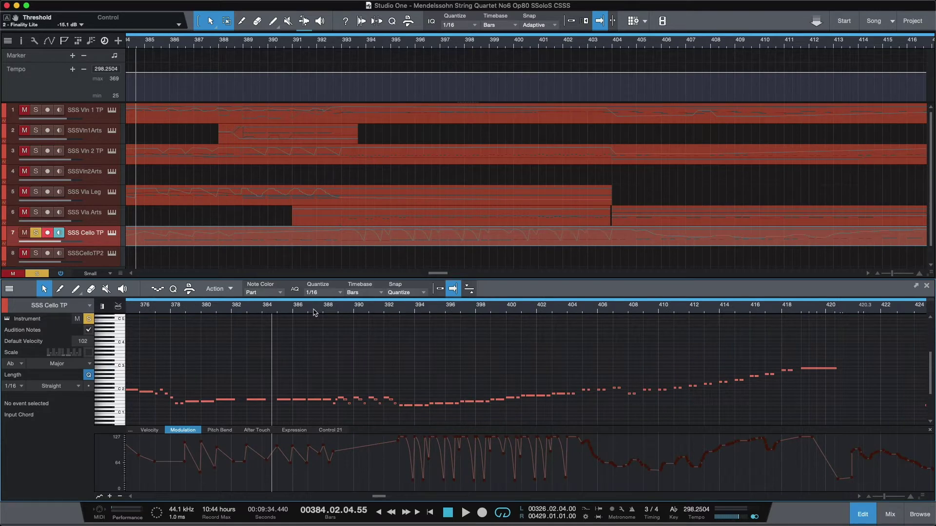
click(327, 310)
key(space)
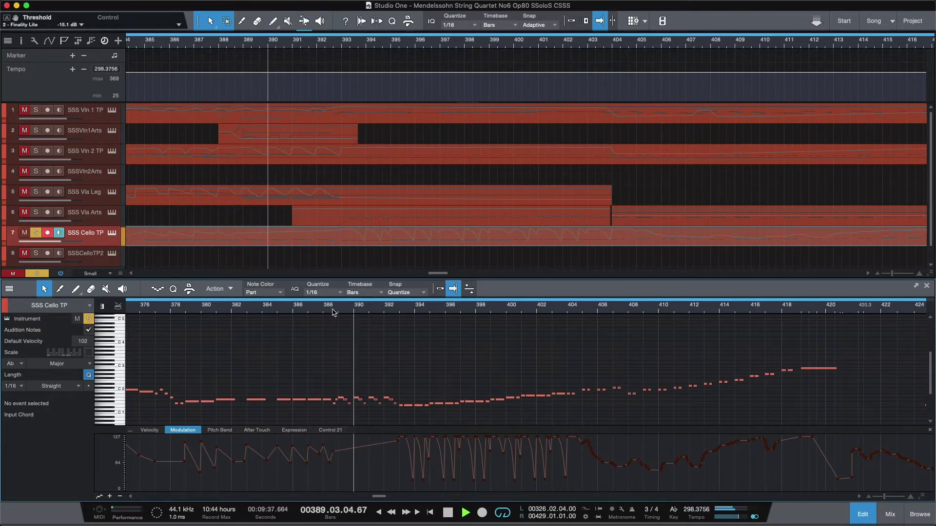
- Replay the soloed SSS Cello TP passage from beat 3 of bar 388
key(space)
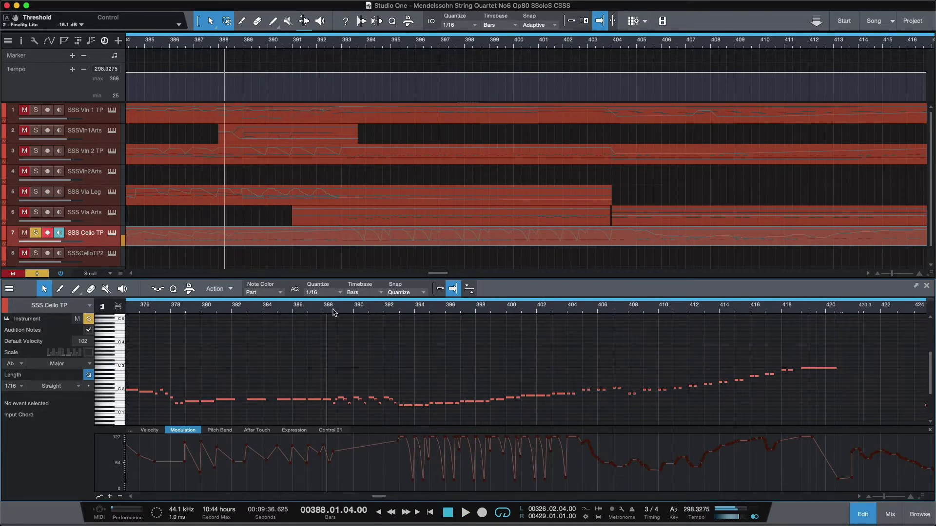
drag(330, 309, 337, 331)
click(340, 314)
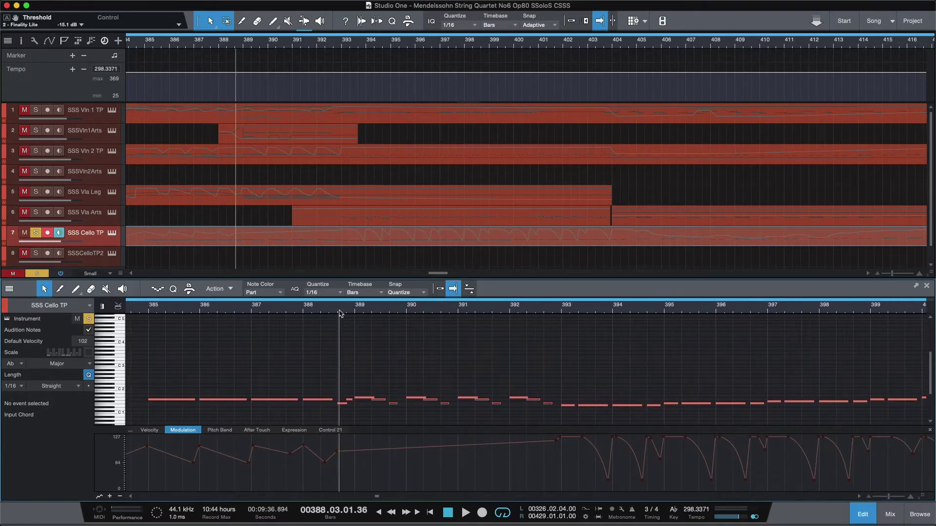
key(space)
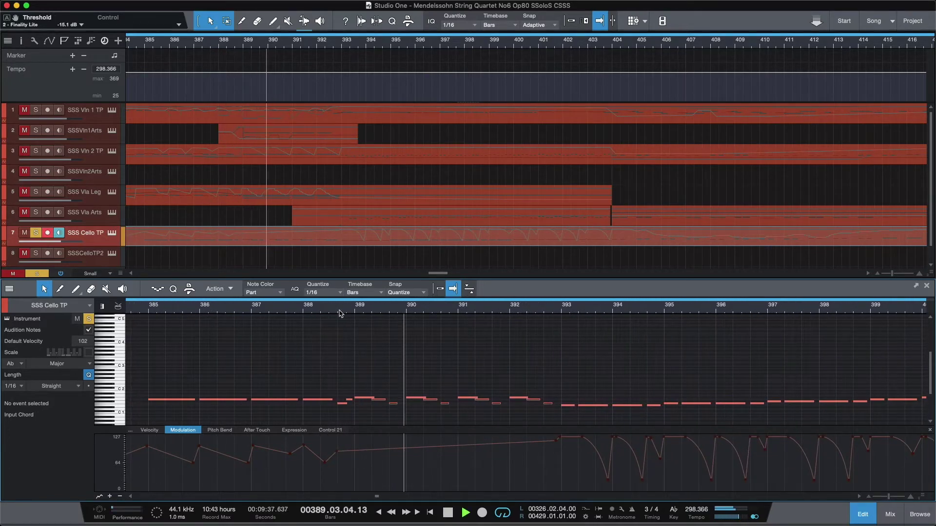
key(space)
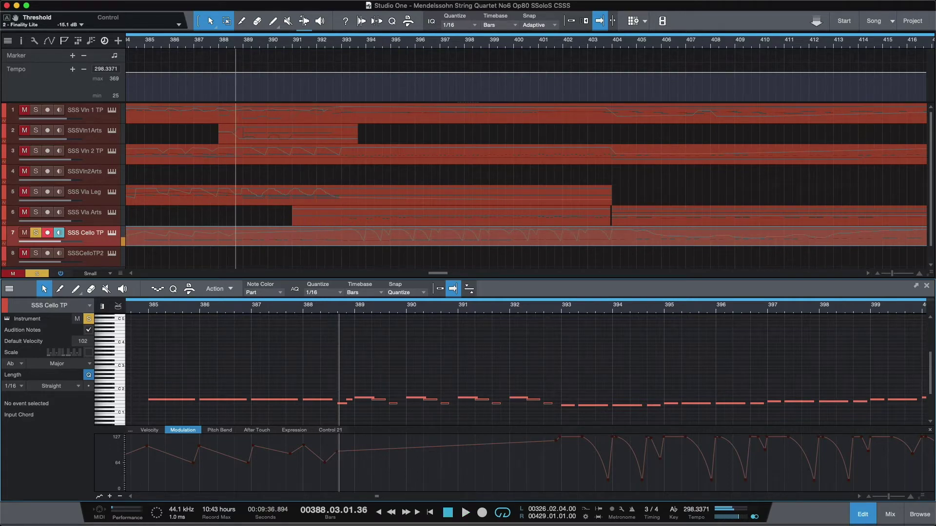
- Switch to the String Quartet No.6 complete score PDF, examine the passage across pages 8 and 9, and return to Studio One
drag(312, 525, 644, 56)
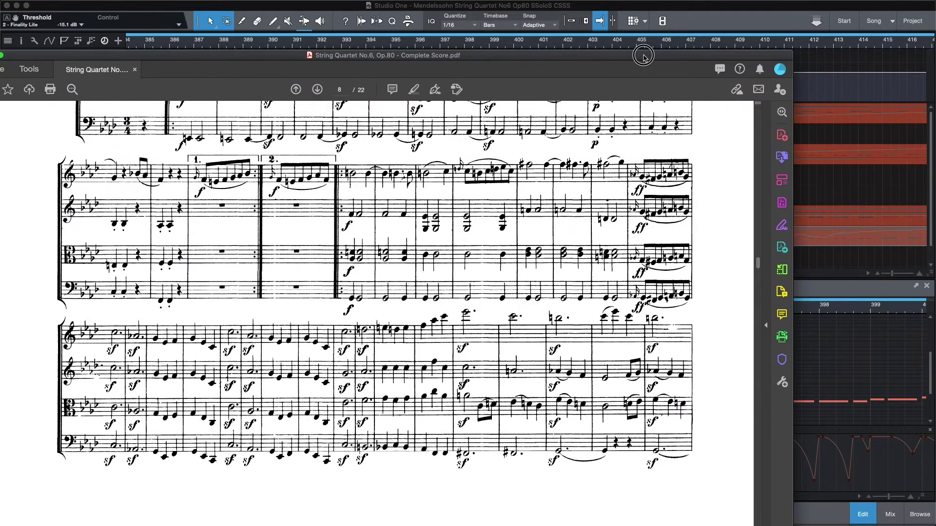
scroll(583, 241, down, 1)
scroll(361, 389, down, 2)
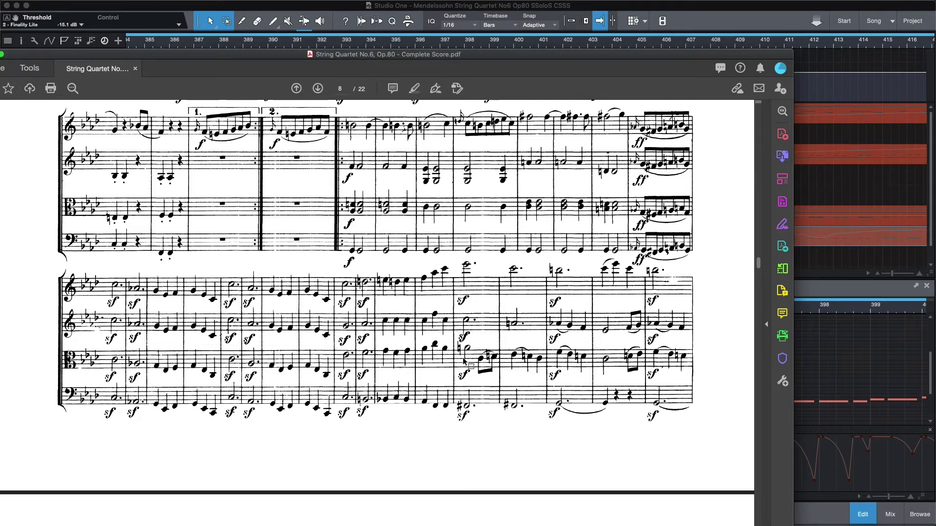
scroll(383, 375, down, 8)
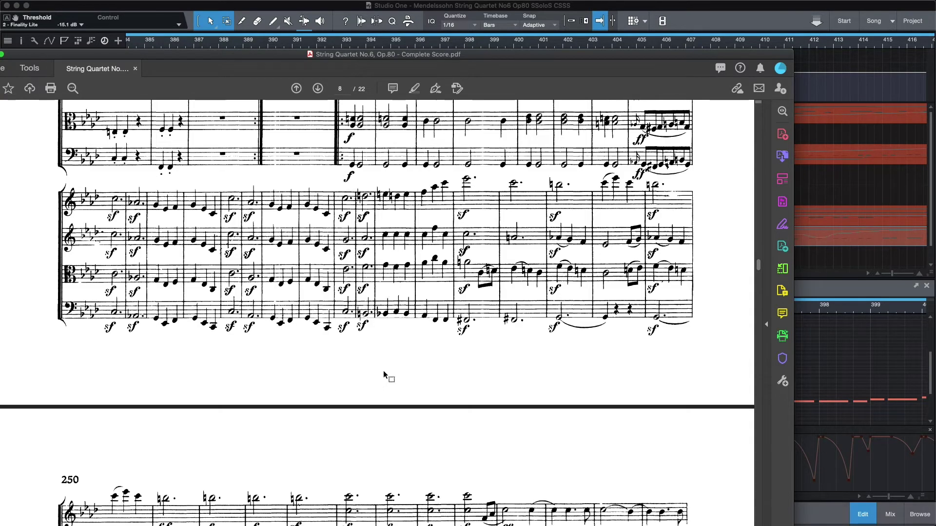
scroll(383, 374, down, 2)
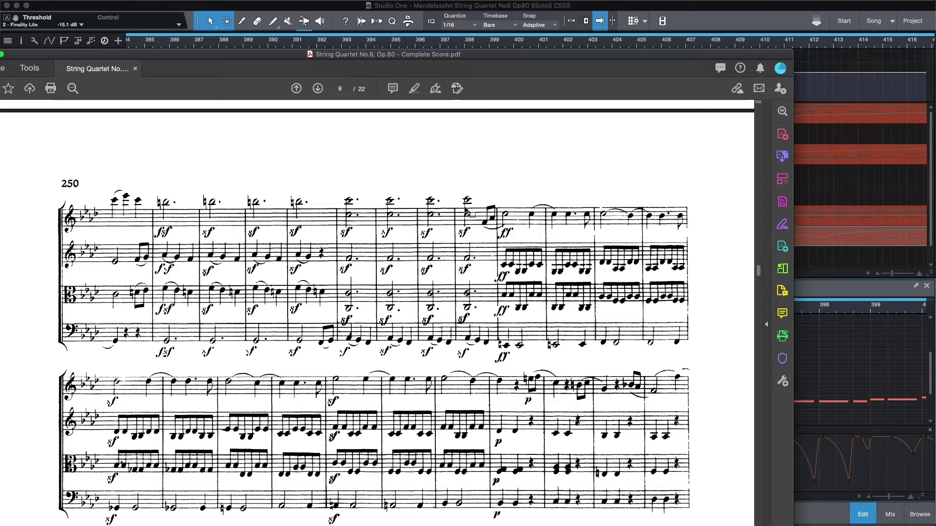
drag(487, 55, 323, 525)
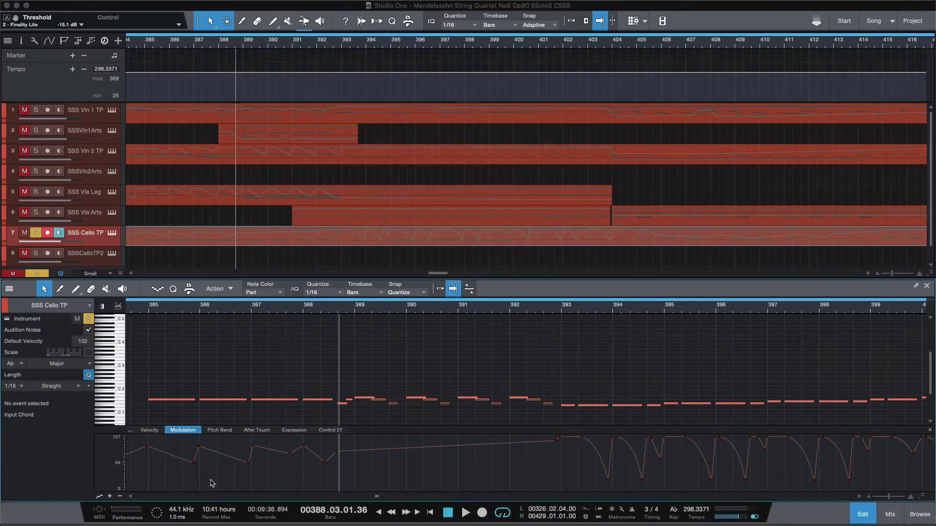
- Audition the soloed SSS Cello TP notes from the start of bar 388
click(317, 310)
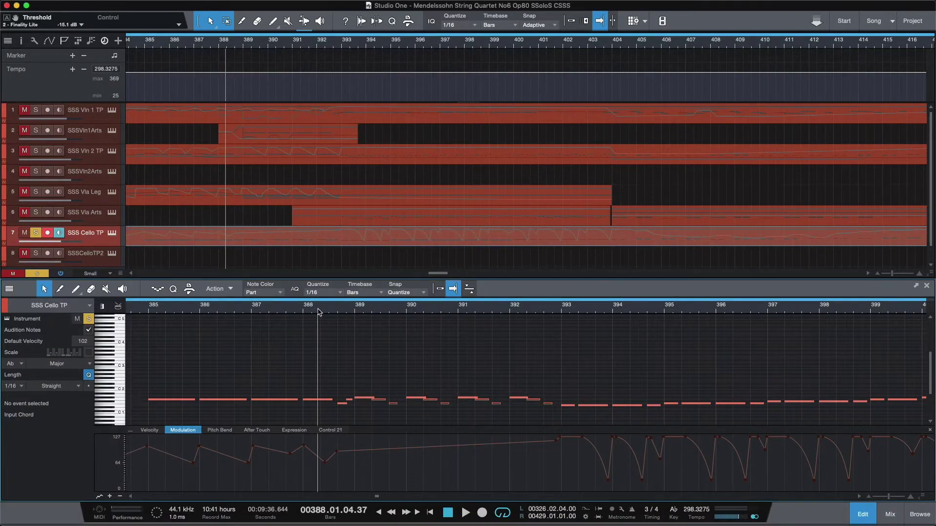
key(space)
key(space)
key(space)
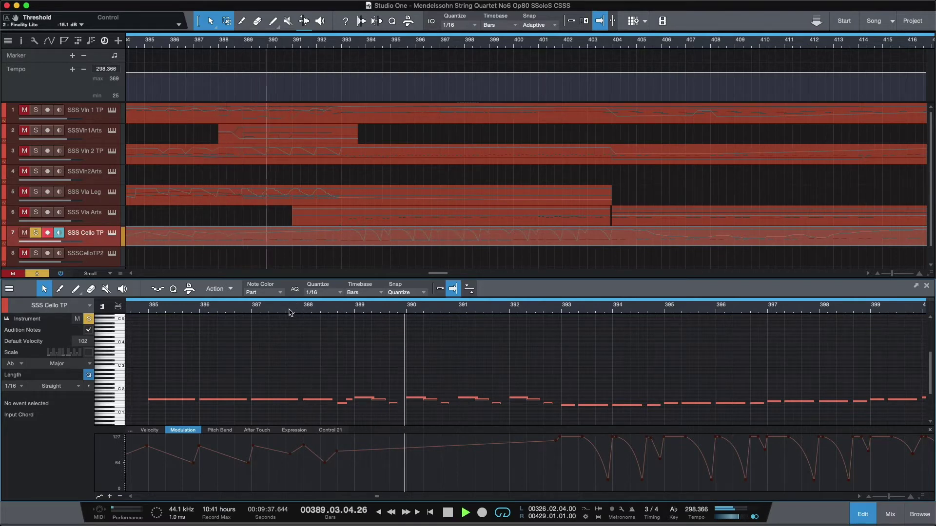
- Audition the soloed SSS Cello TP from the end of bar 384 and again from the end of bar 388
key(space)
click(144, 312)
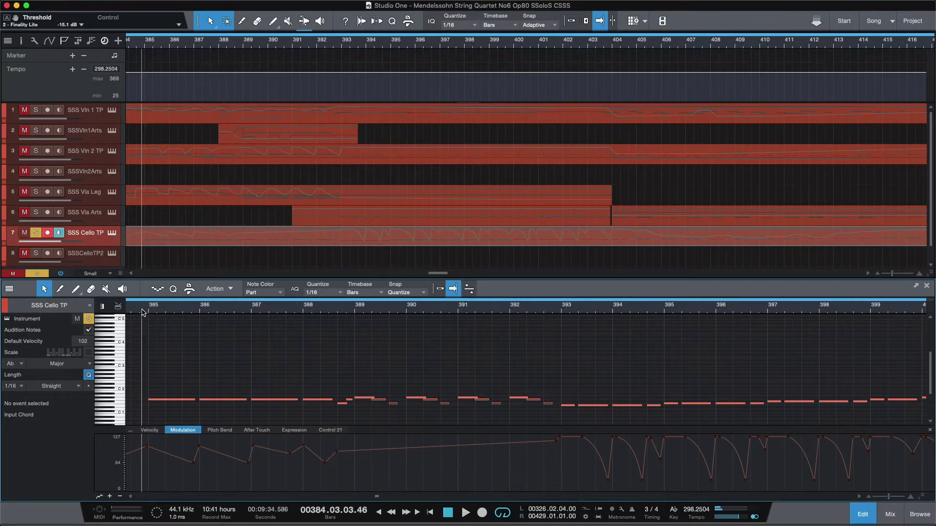
key(space)
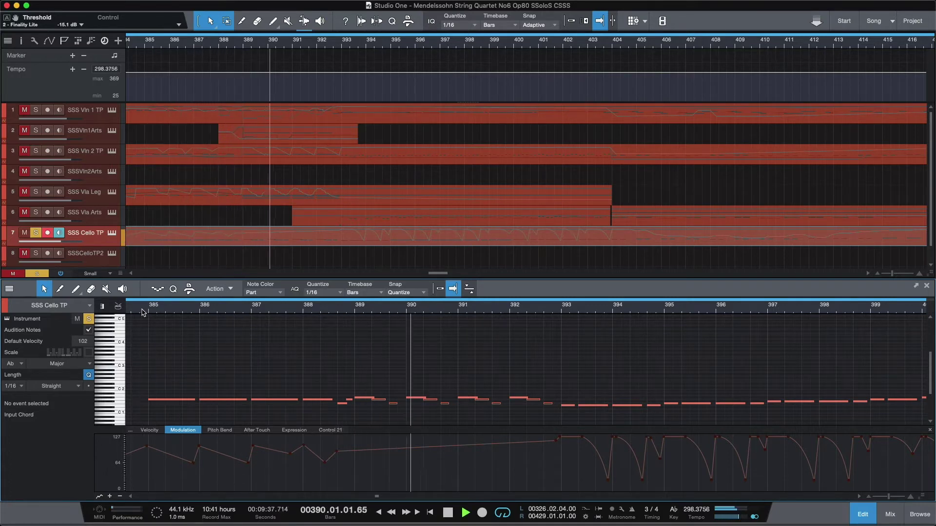
key(space)
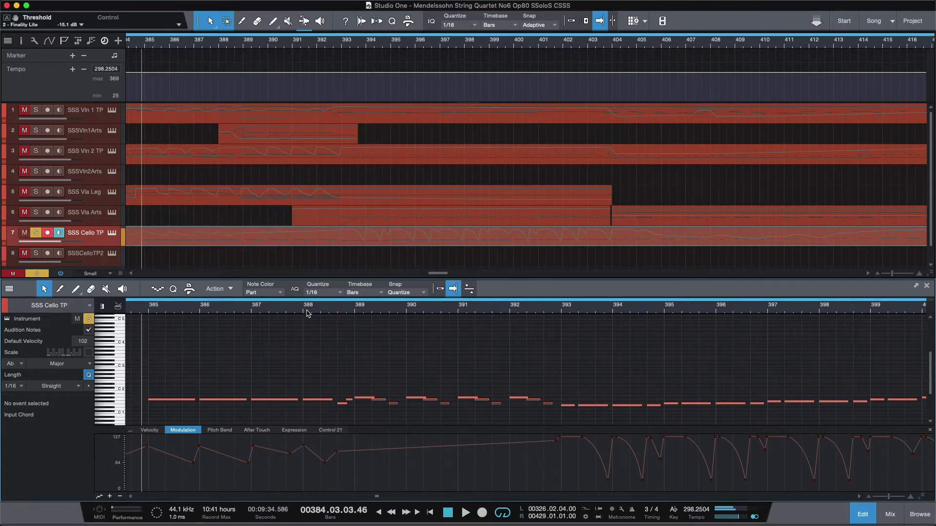
click(352, 310)
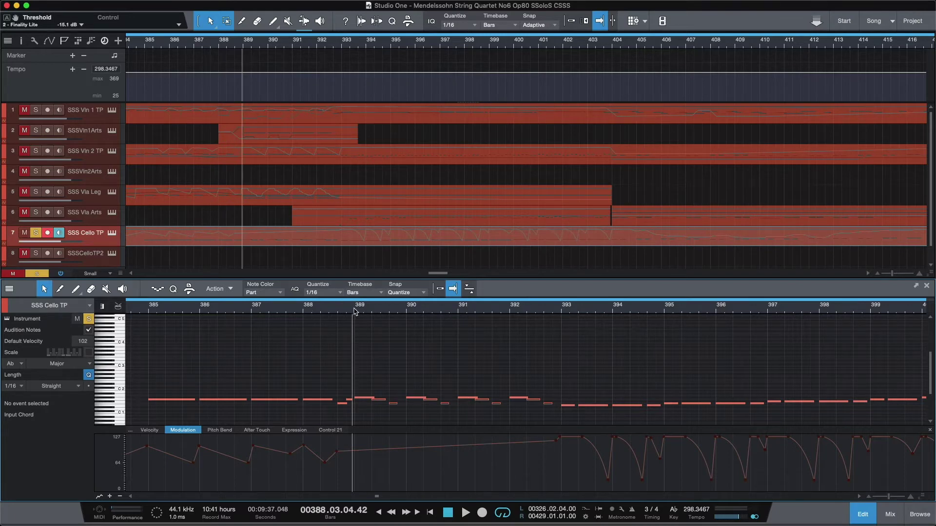
click(354, 311)
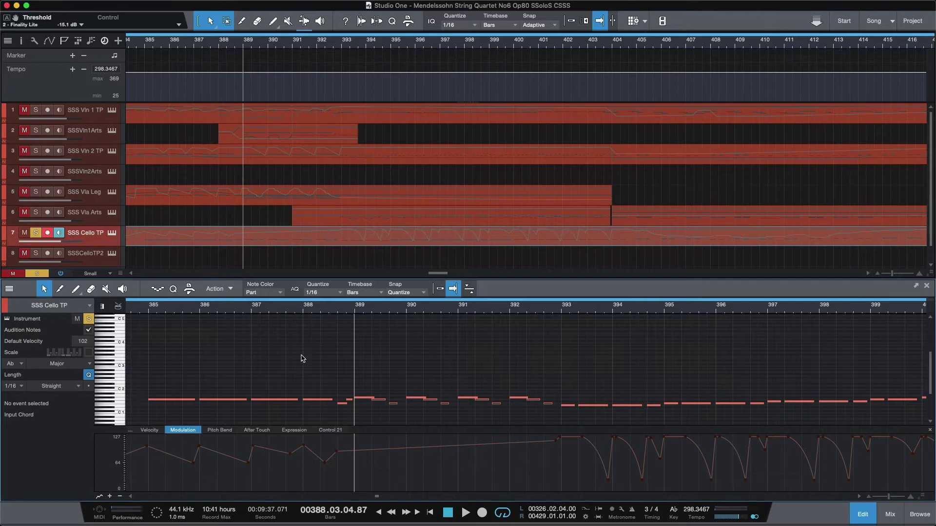
key(space)
key(space)
- Replay the SSS Cello TP pickup into bar 389 several times, starting at the end of beat 2 of bar 388
click(336, 312)
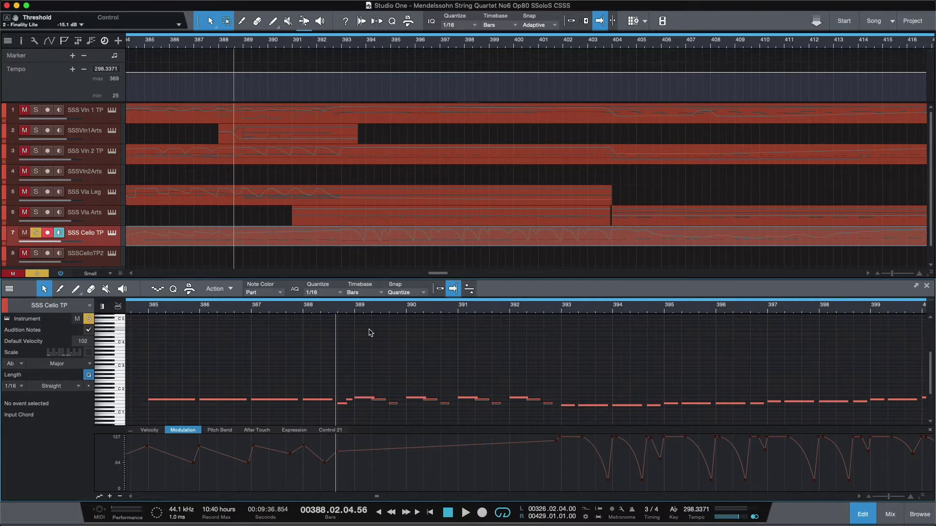
key(space)
key(space)
click(365, 310)
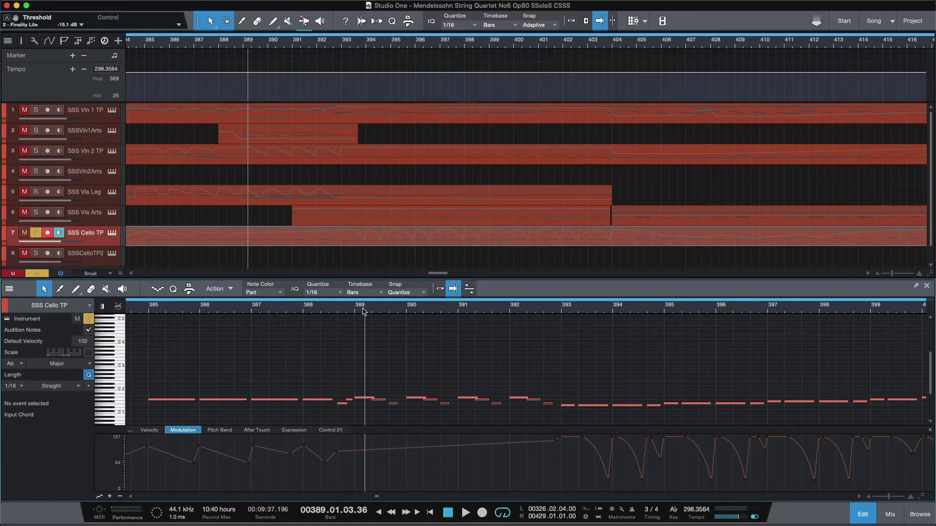
click(335, 310)
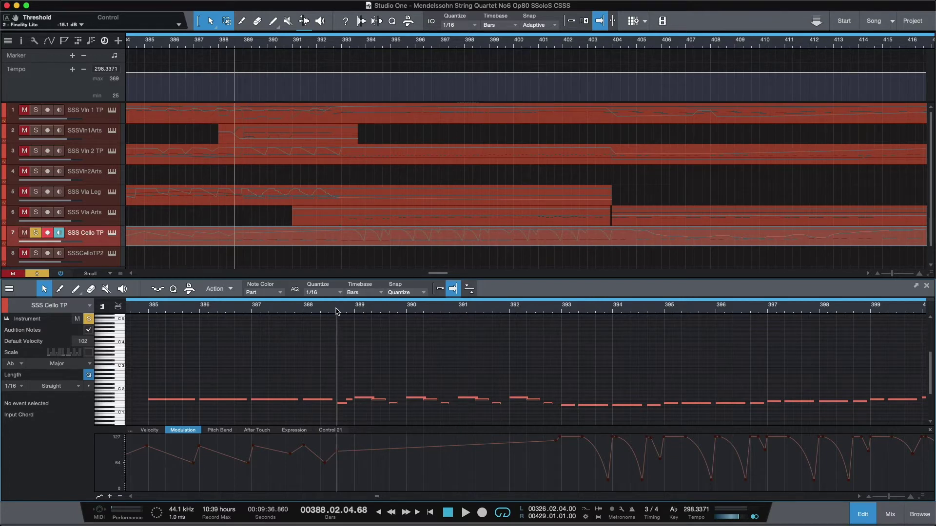
key(space)
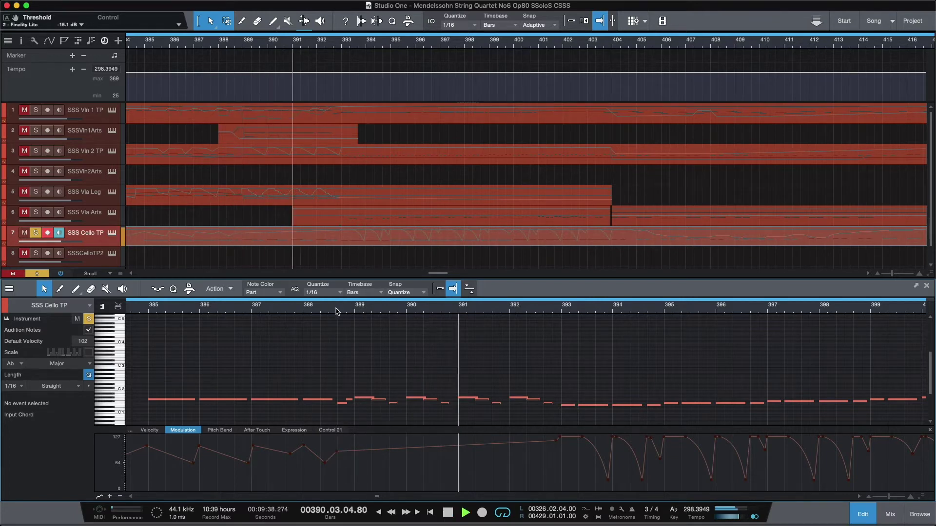
key(space)
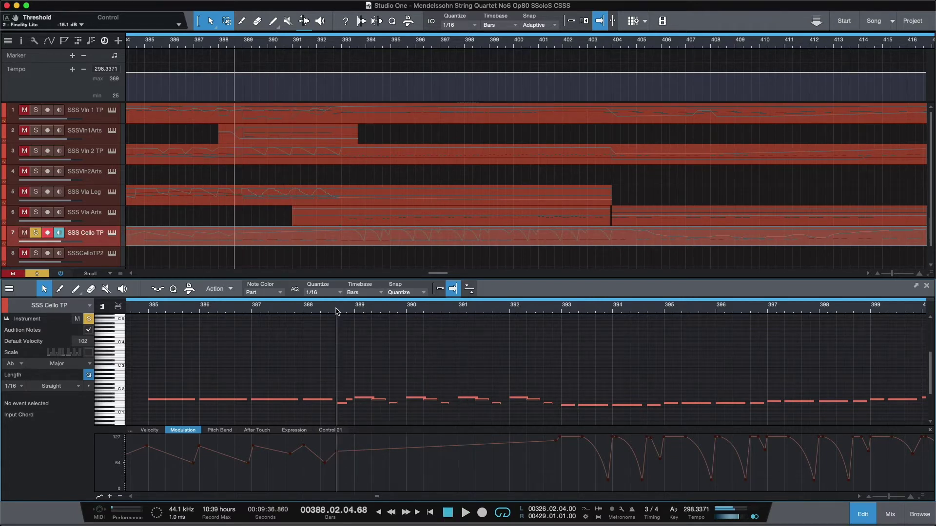
- Play the soloed SSS Cello TP from the end of bar 384 into the modulation dips after bar 393
click(145, 312)
key(space)
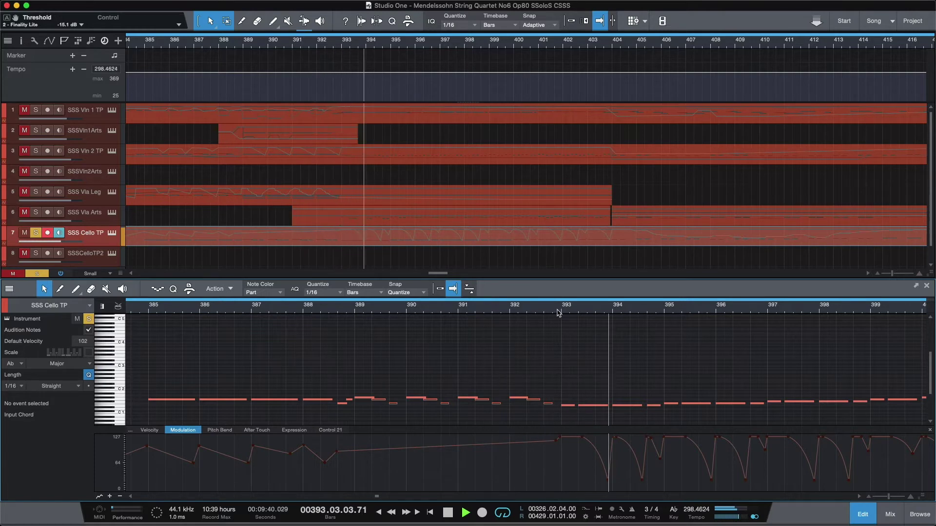
key(space)
- Unsolo SSS Cello TP and audition the unmuted tracks together from about bar 393
drag(538, 305, 475, 299)
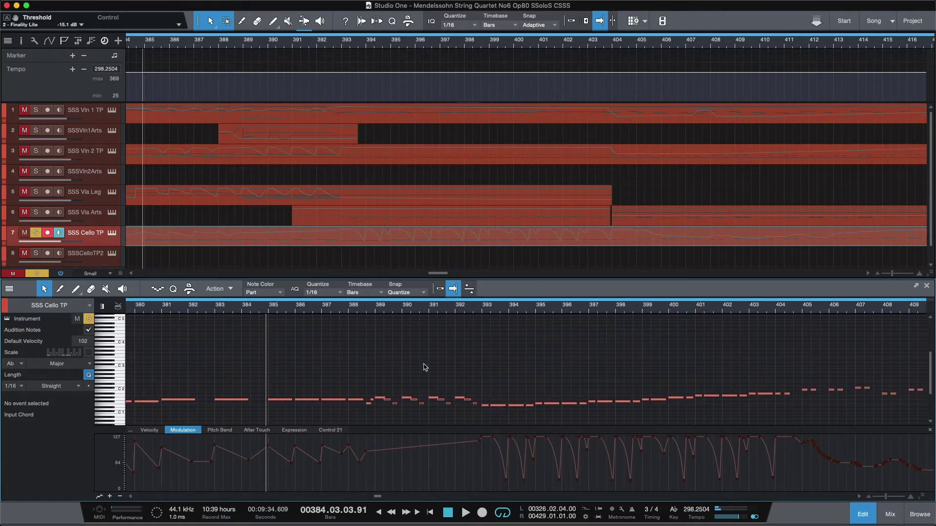
click(35, 232)
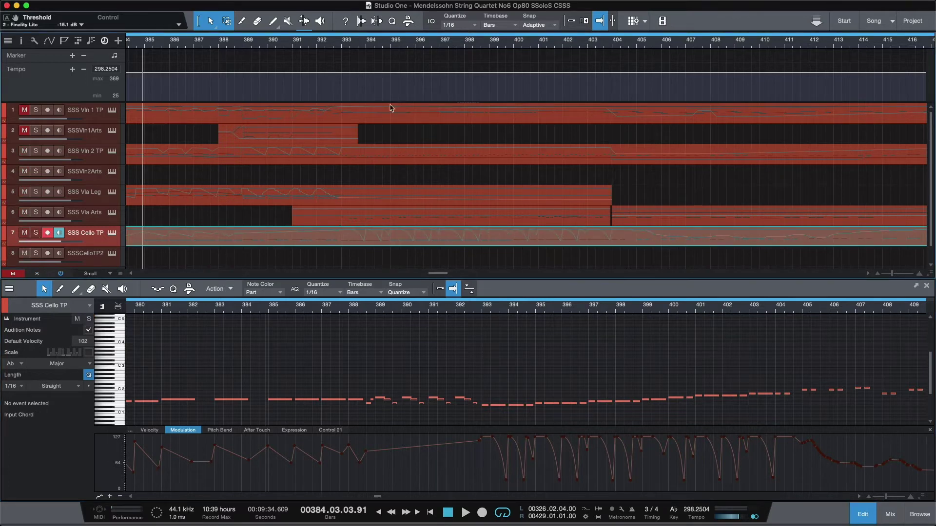
click(349, 48)
key(space)
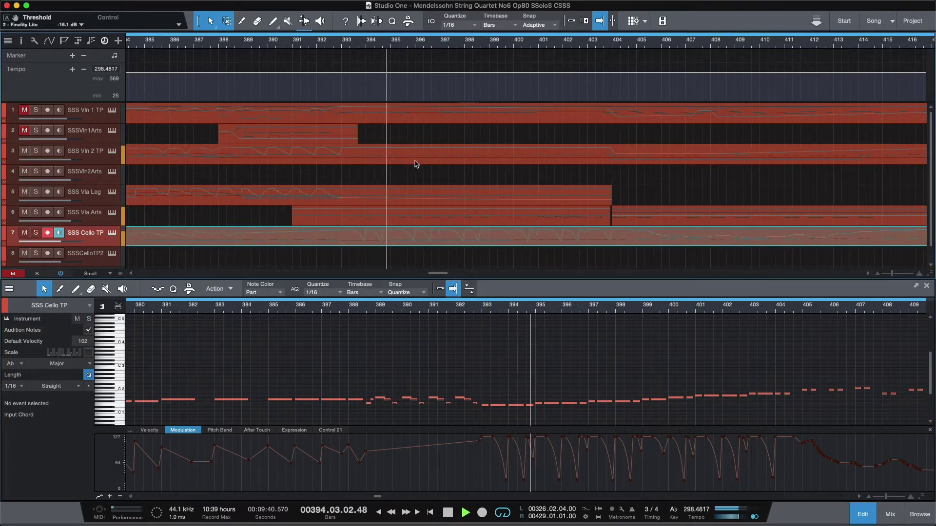
key(space)
- Show the parts from SSSVln1Arts down to SSS Cello TP together in the note editor and play from the end of bar 392 to bar 428
drag(493, 310, 319, 303)
drag(247, 261, 446, 141)
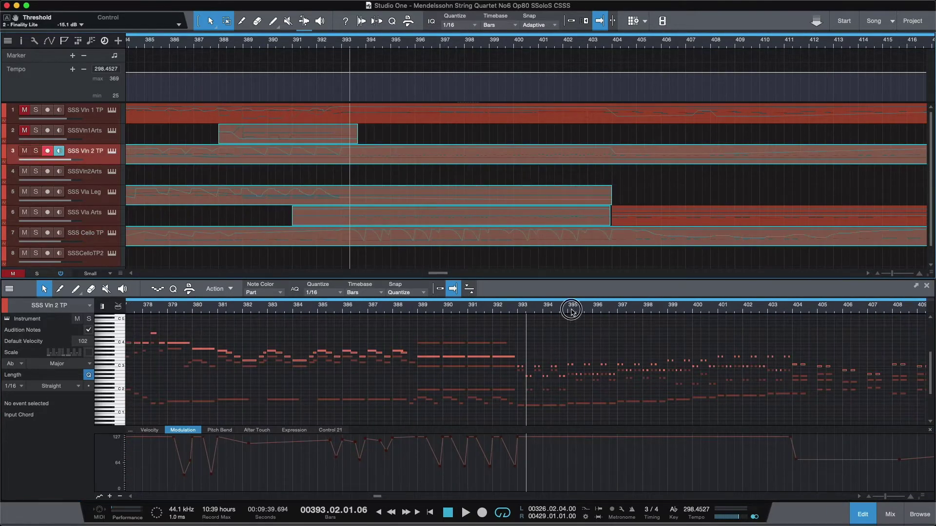
drag(571, 310, 383, 308)
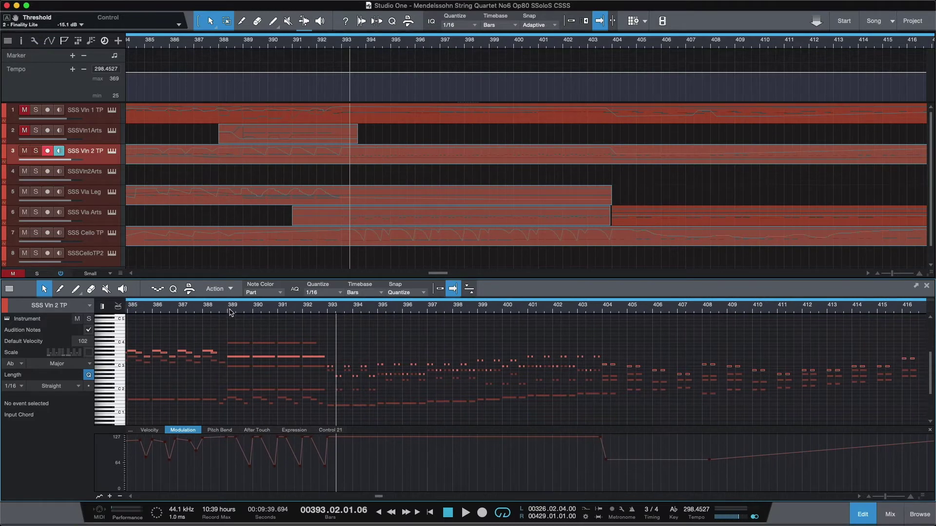
key(space)
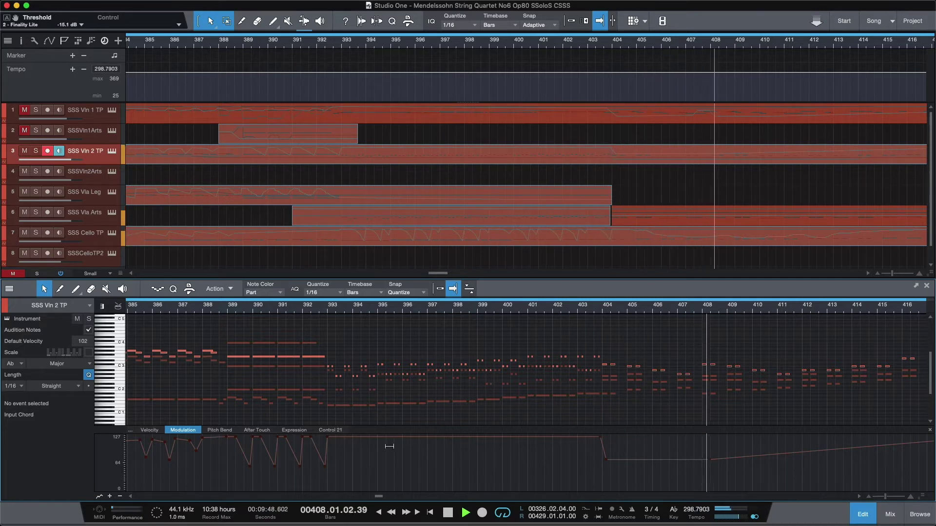
drag(753, 307, 521, 310)
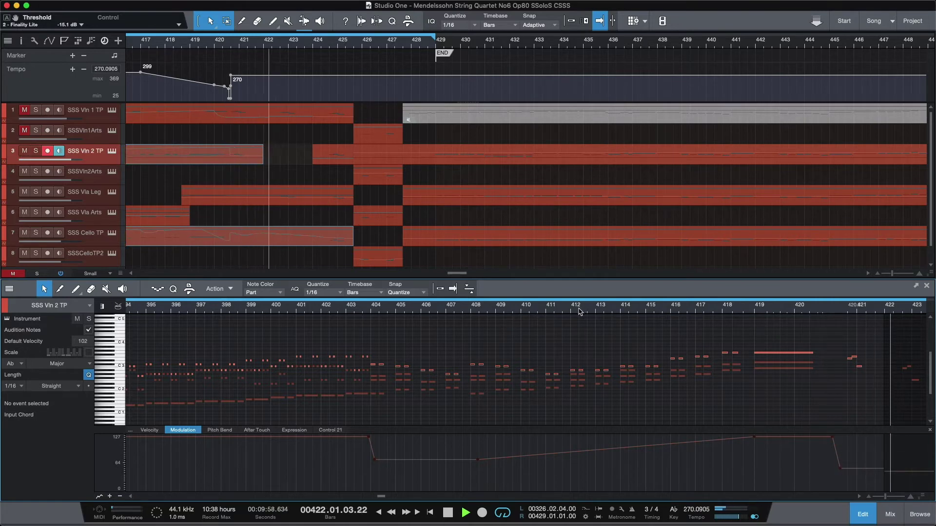
drag(576, 310, 370, 301)
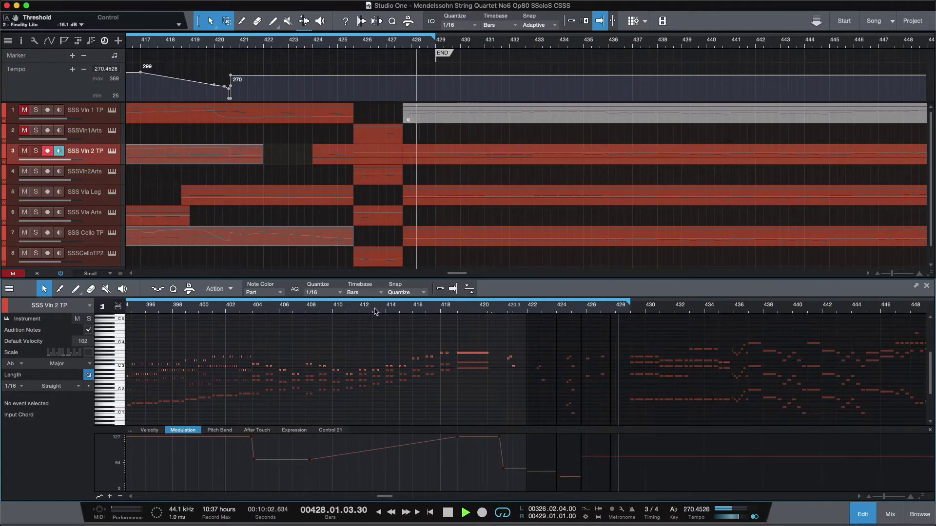
key(space)
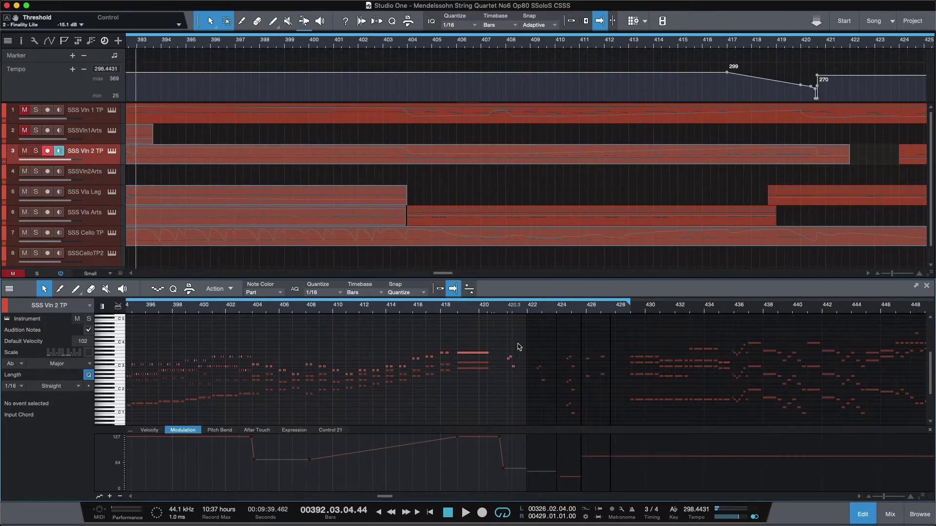
- Audition the passage before the END marker from beat 2 of bar 424 and again from beat 2 of bar 420
drag(508, 310, 378, 328)
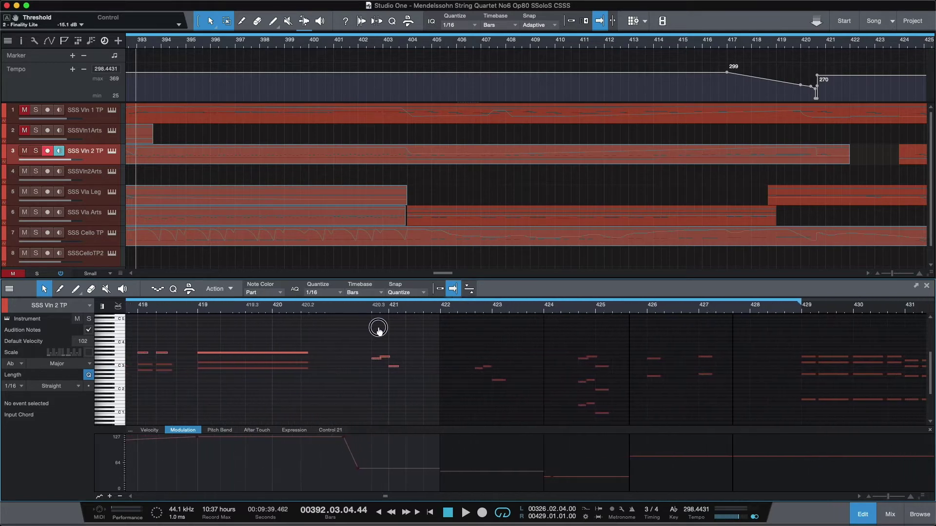
click(568, 311)
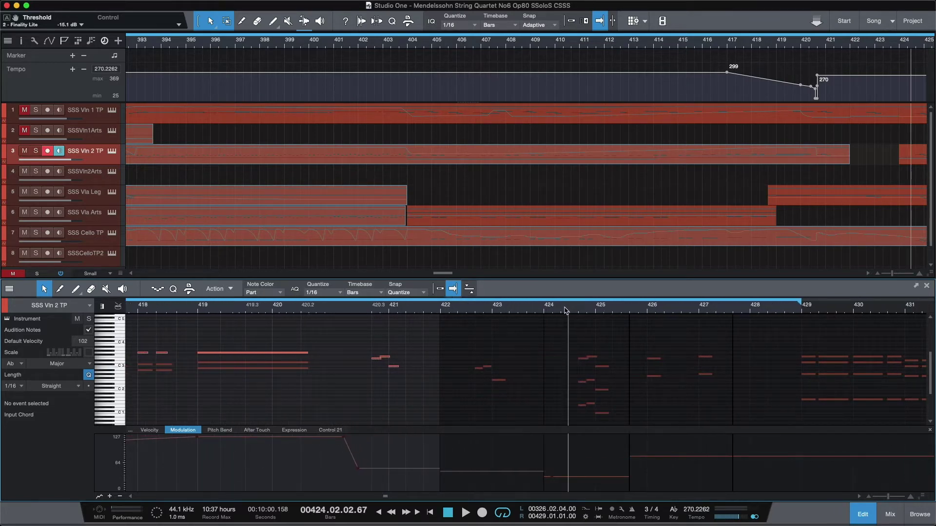
key(space)
key(space)
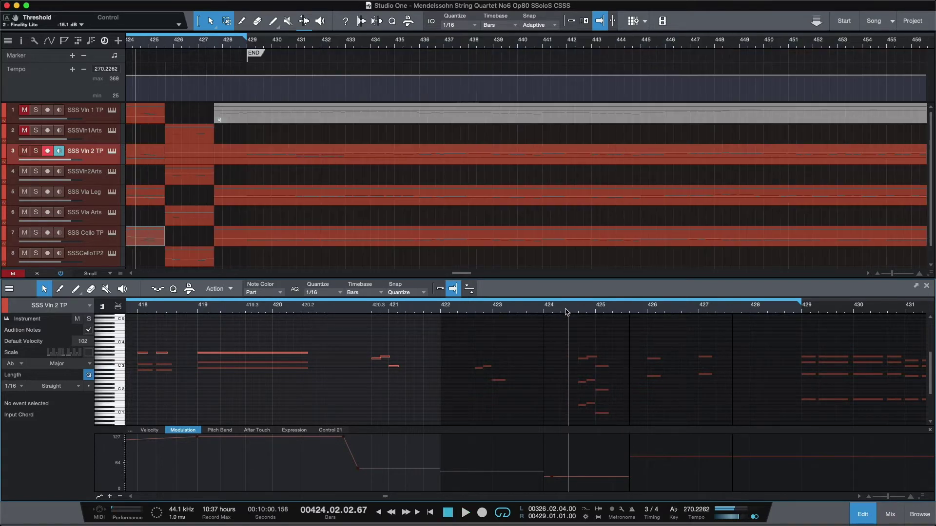
click(371, 312)
- Audition the passage before the END marker from beat 2 of bar 420 and again from about bar 424
key(space)
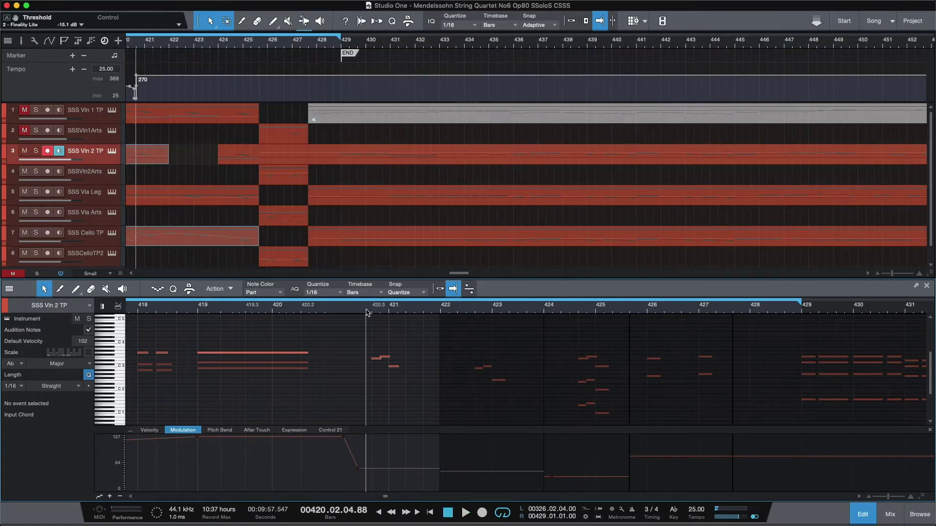
key(space)
key(space)
key(space)
click(553, 312)
key(space)
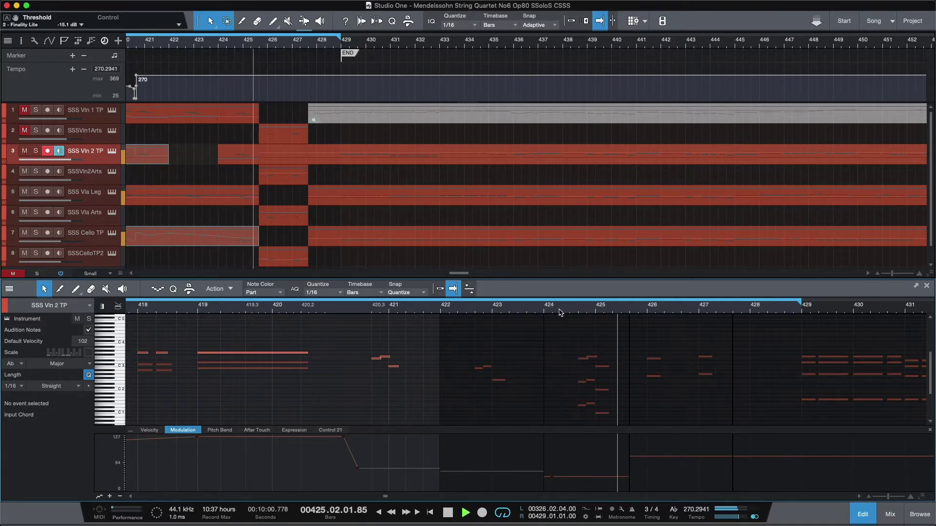
key(space)
click(367, 309)
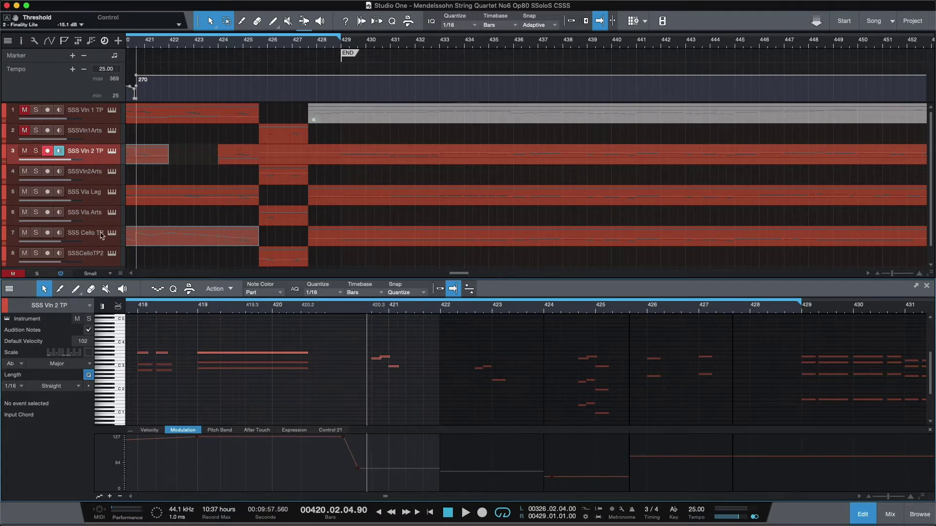
- Show the SSS Vla Leg part ending after bar 425 in the note editor and audition from beat 2 of bars 420 and 422
click(104, 204)
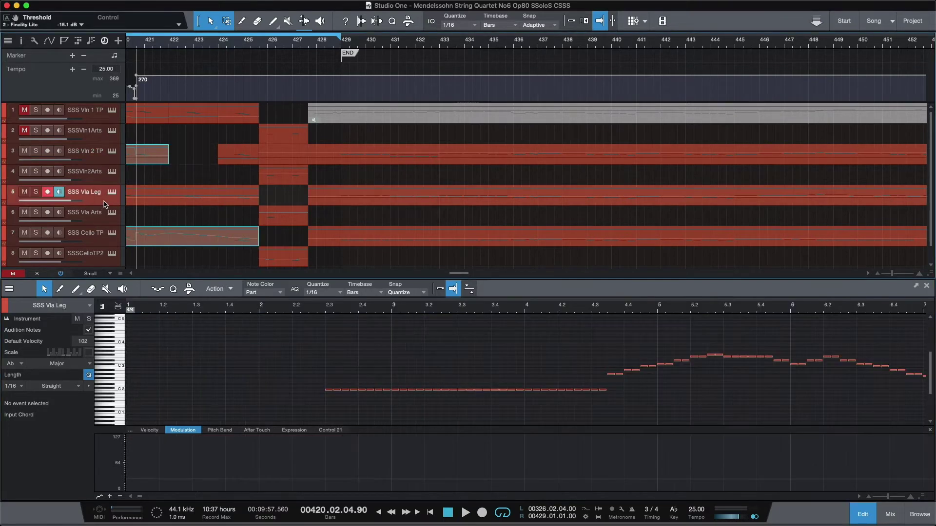
key(space)
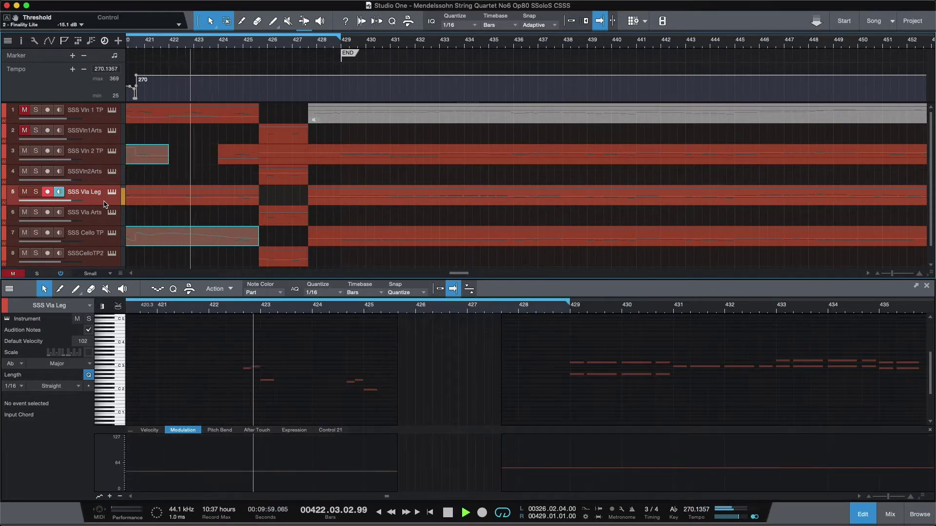
key(space)
click(167, 204)
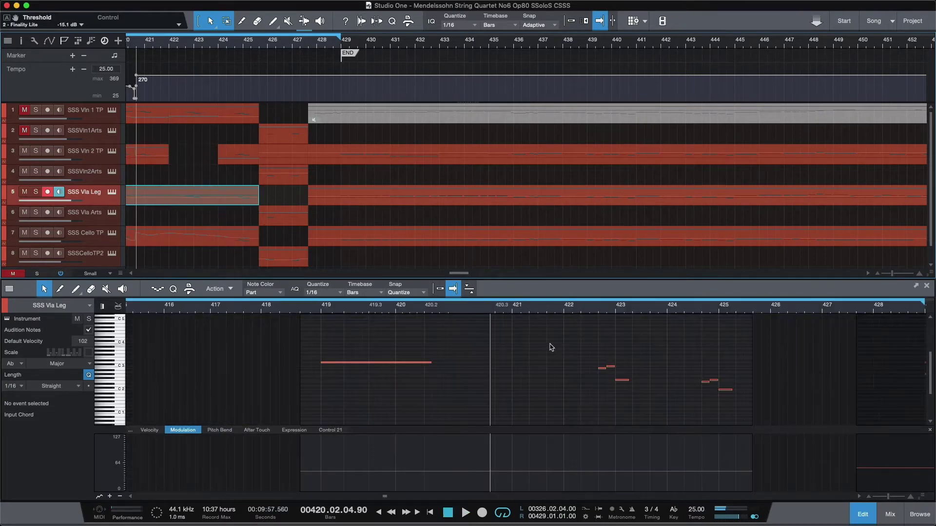
click(589, 312)
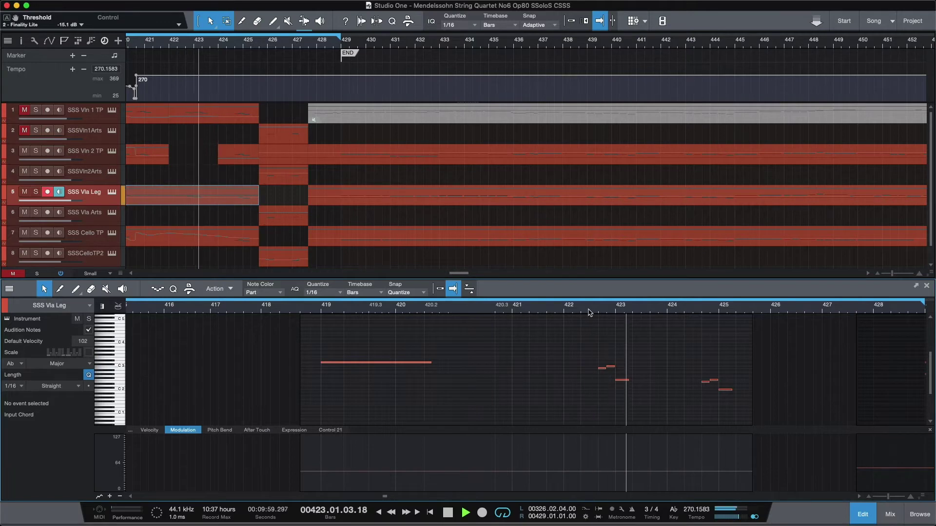
key(space)
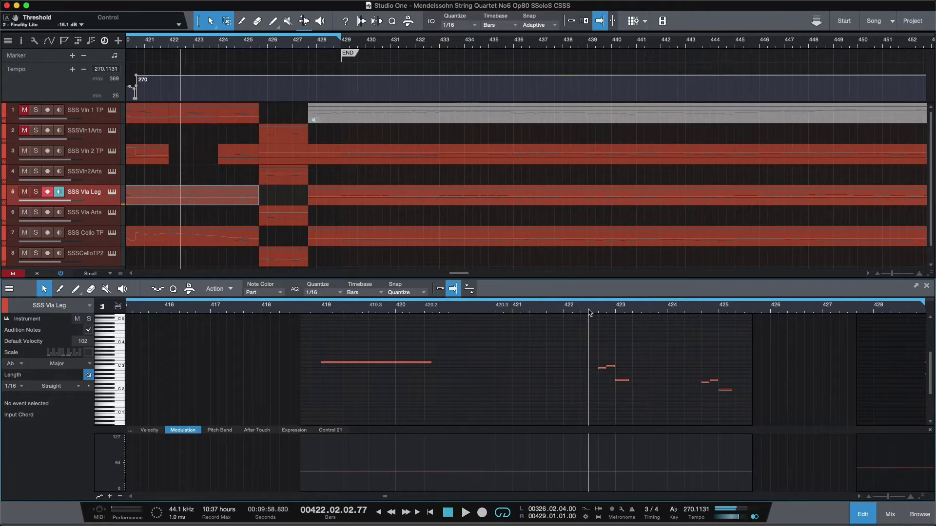
- Inspect the Control 21 and Expression curves of the SSS Vla Leg part around bars 419 to 425
click(291, 432)
click(335, 431)
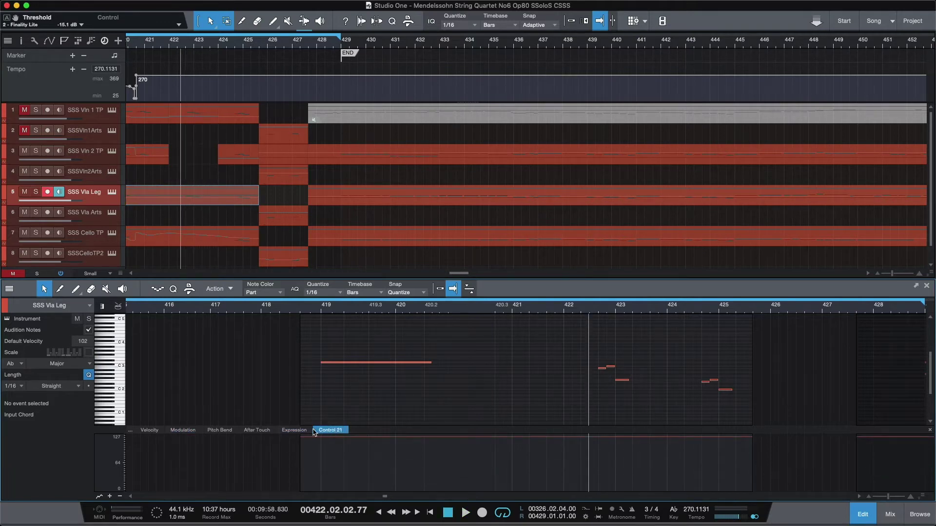
click(298, 431)
scroll(357, 299, down, 5)
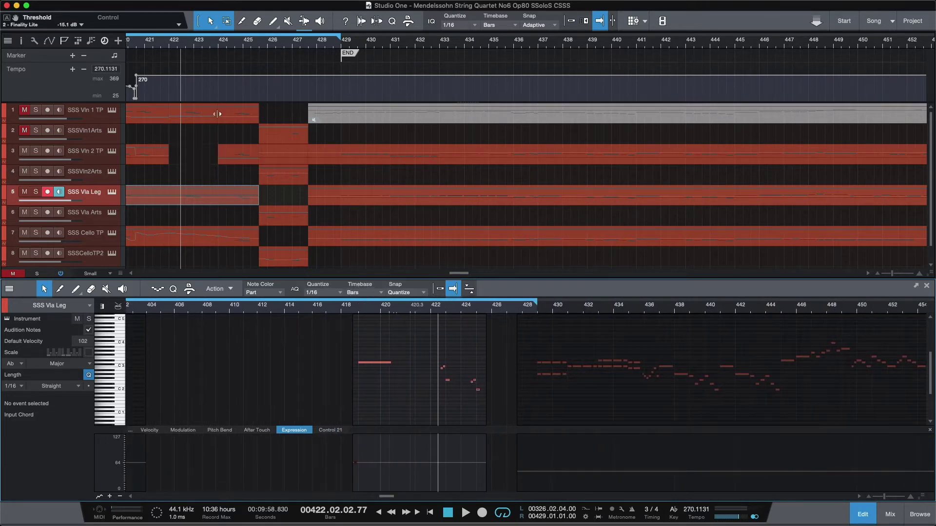
- Show the parts from SSS Vln 1 TP down to SSSCelloTP2 together in the note editor and play from beat 2 of bar 417
scroll(217, 113, down, 3)
click(276, 47)
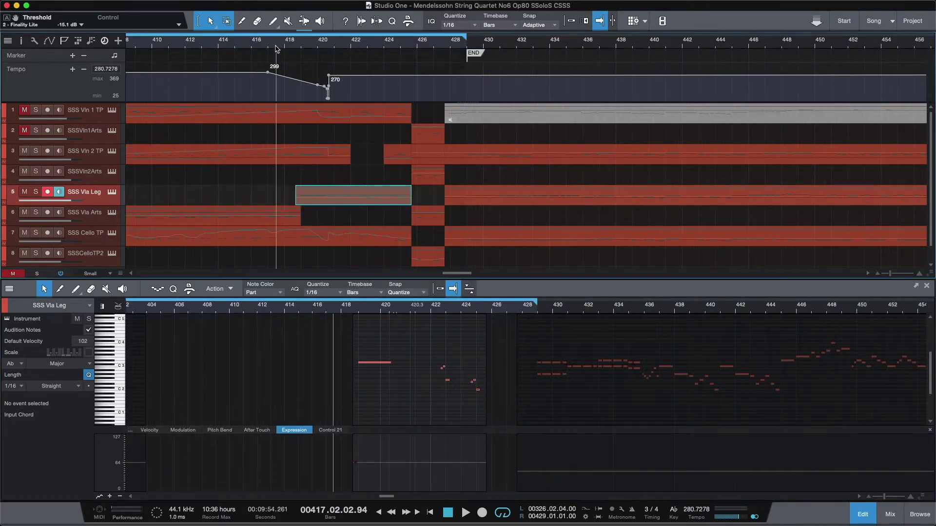
click(98, 123)
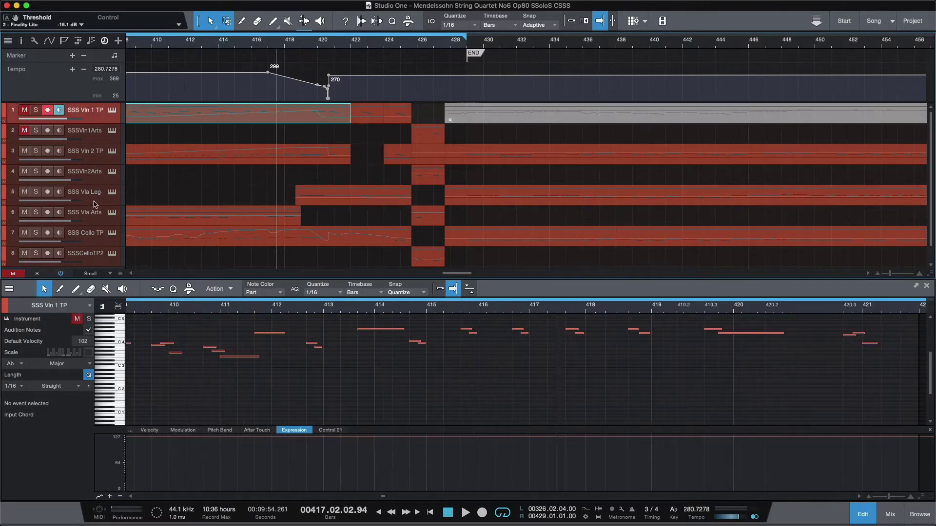
click(108, 244)
click(106, 262)
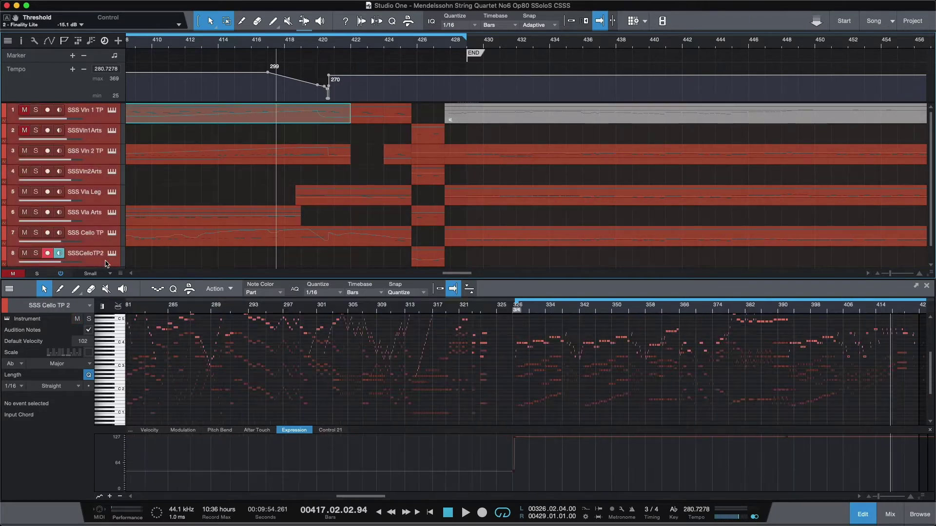
key(space)
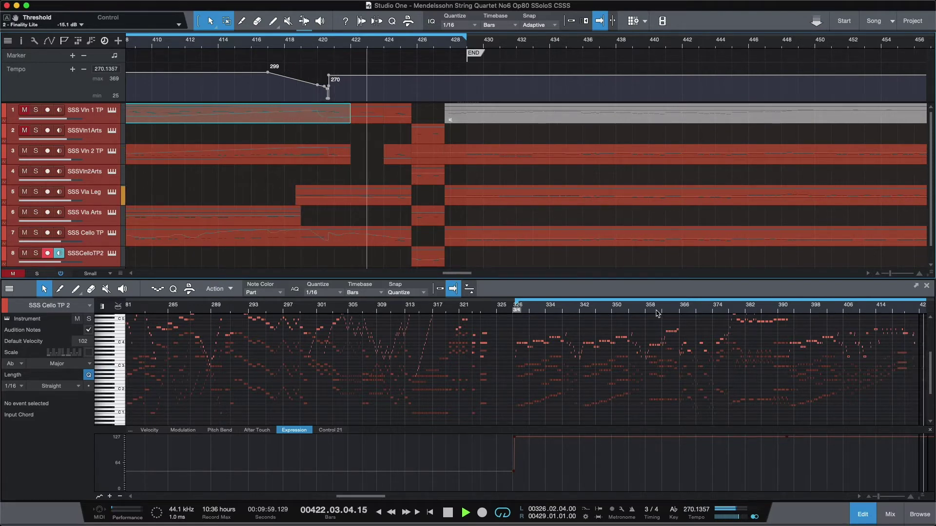
key(space)
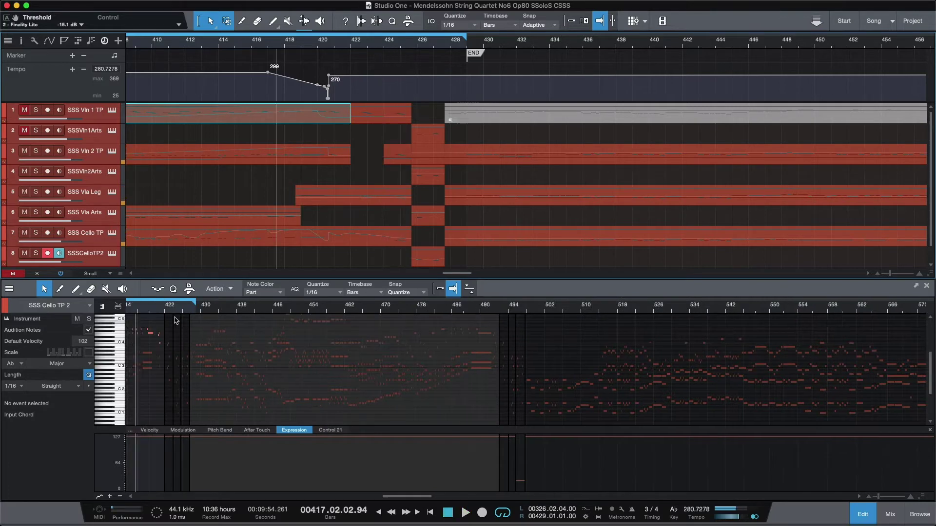
drag(161, 307, 710, 320)
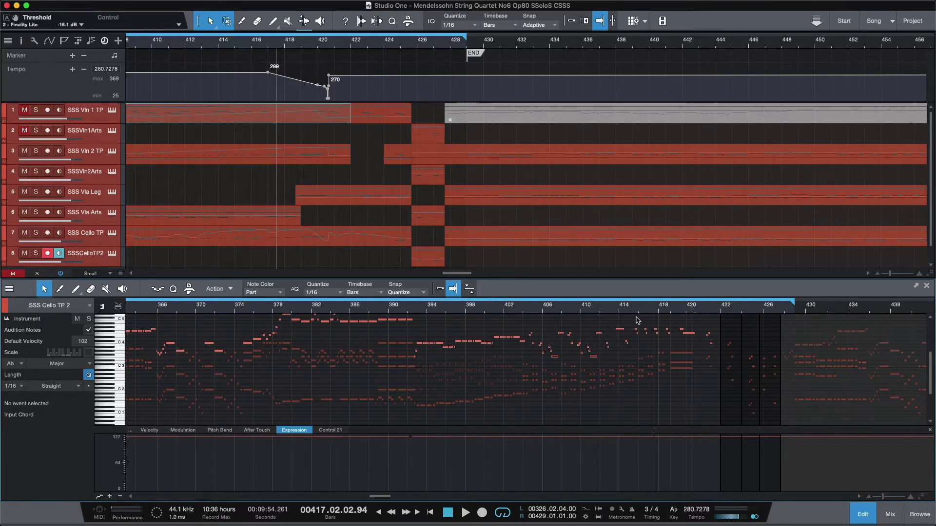
- Open the SSS Vln 2 TP instrument, inspect its detailed microphone mix and options view, and close it
click(114, 152)
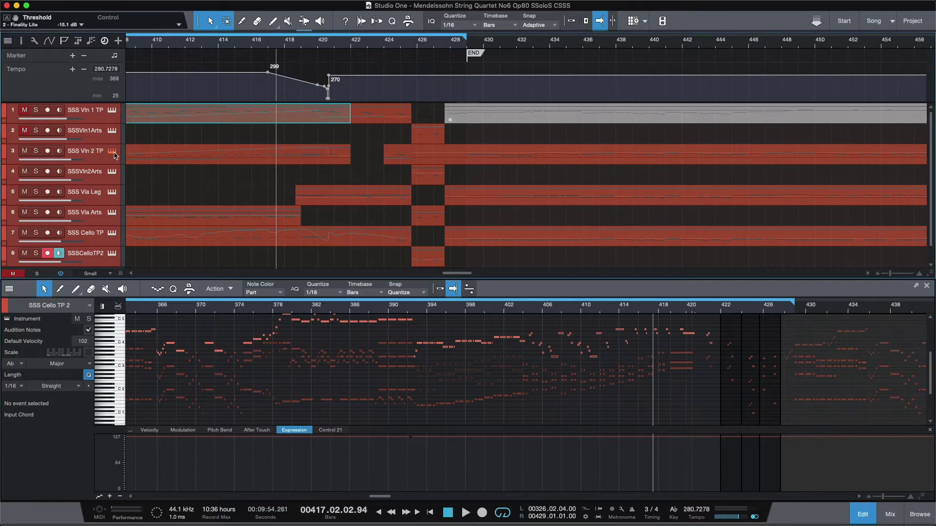
click(113, 153)
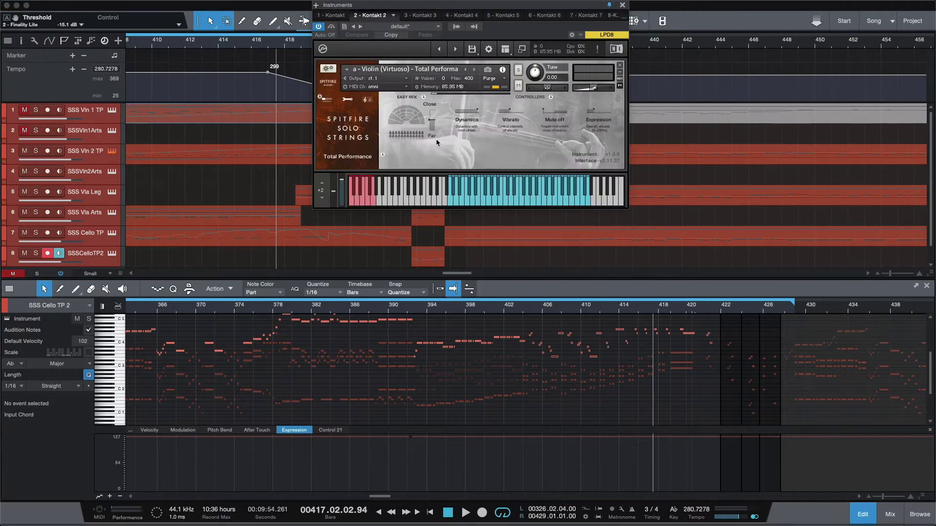
click(348, 100)
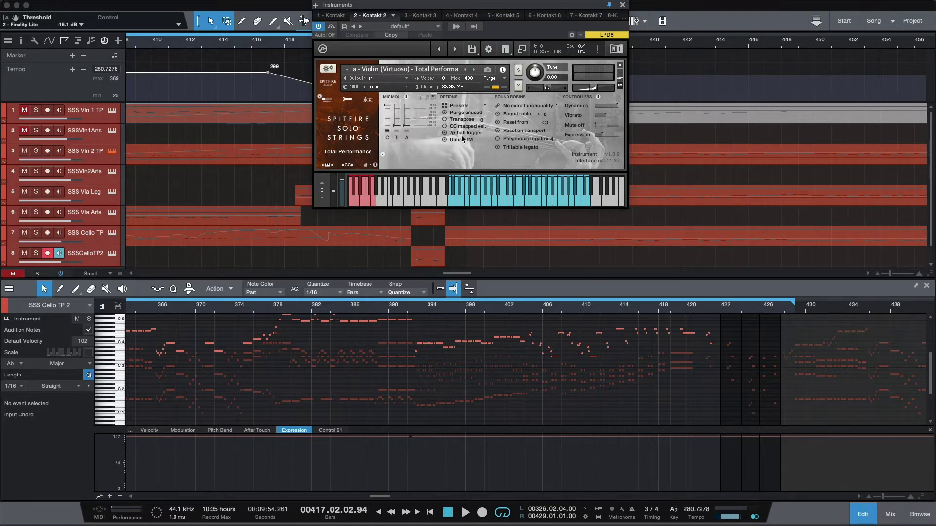
click(112, 151)
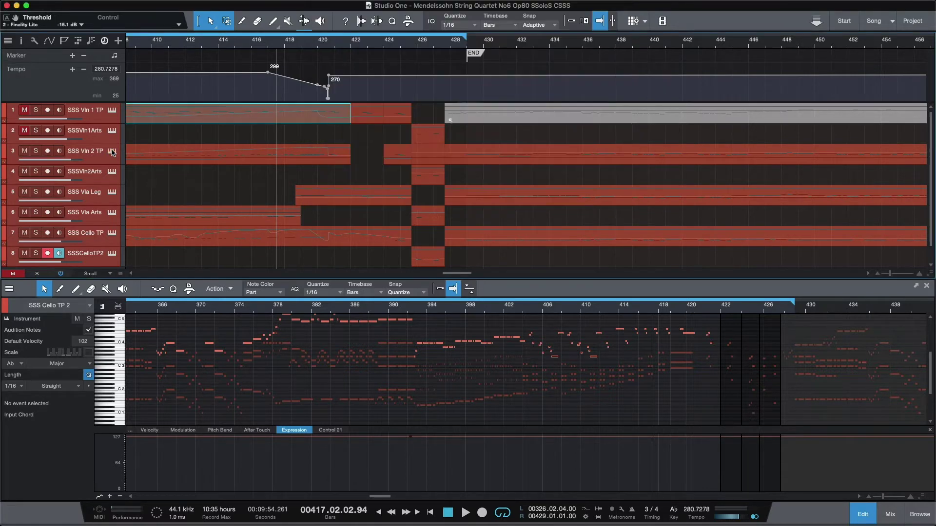
- Examine the tempo curve between the START and END markers, placing the playhead at the dips in bars 337, 352 and 365
click(424, 311)
drag(424, 310, 552, 304)
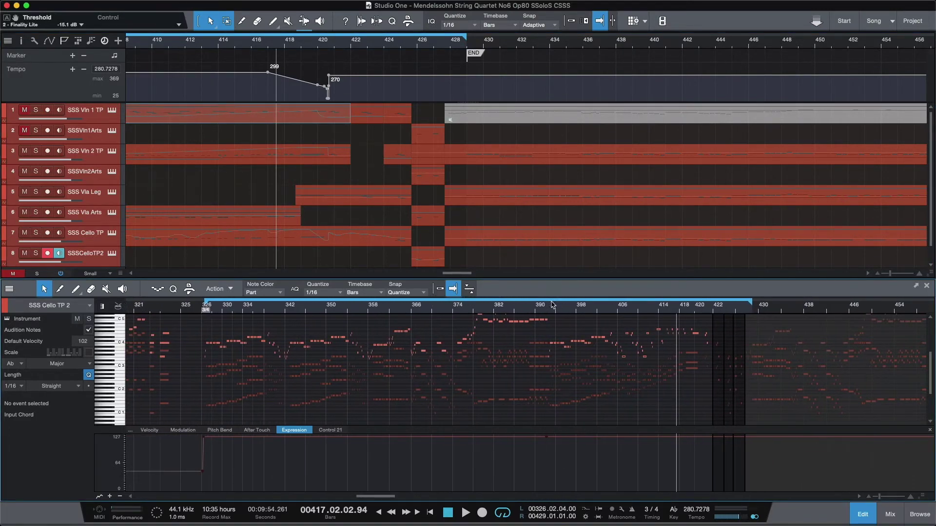
click(633, 27)
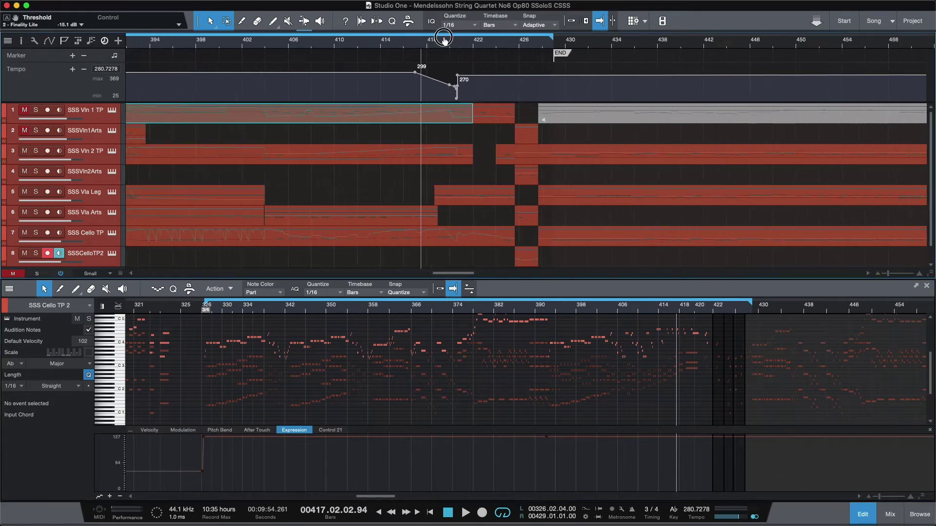
drag(634, 29, 748, 29)
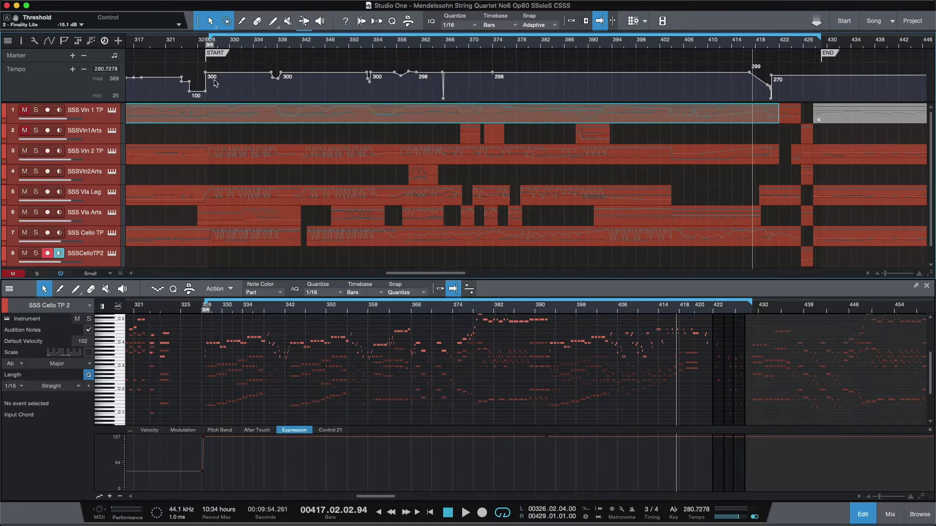
click(277, 46)
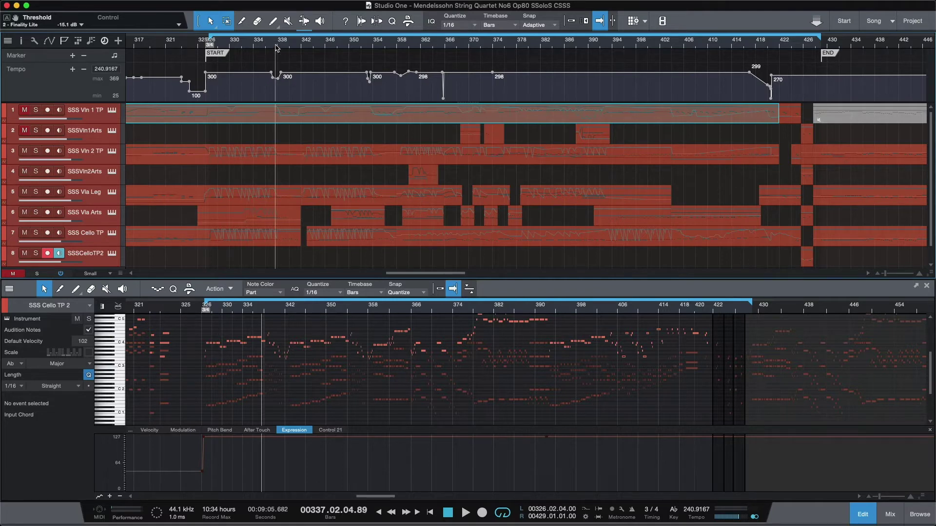
click(366, 46)
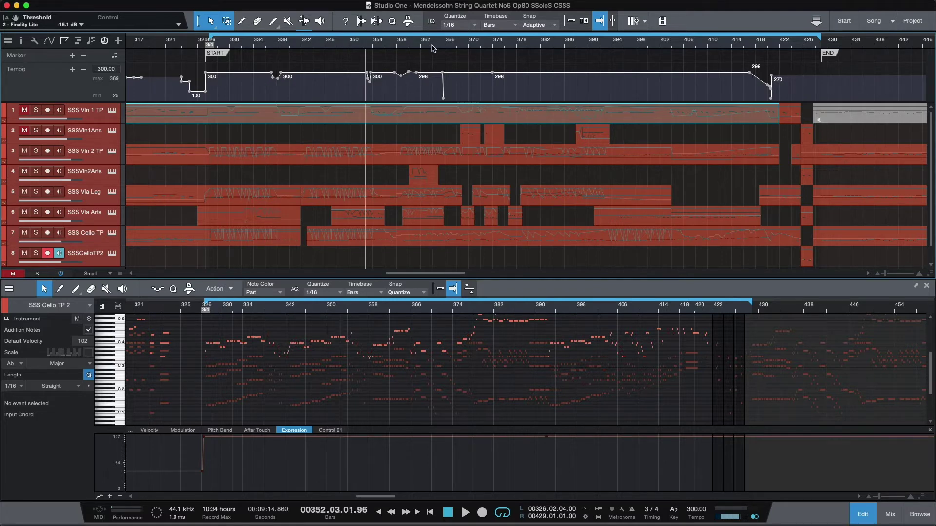
drag(442, 47, 521, 18)
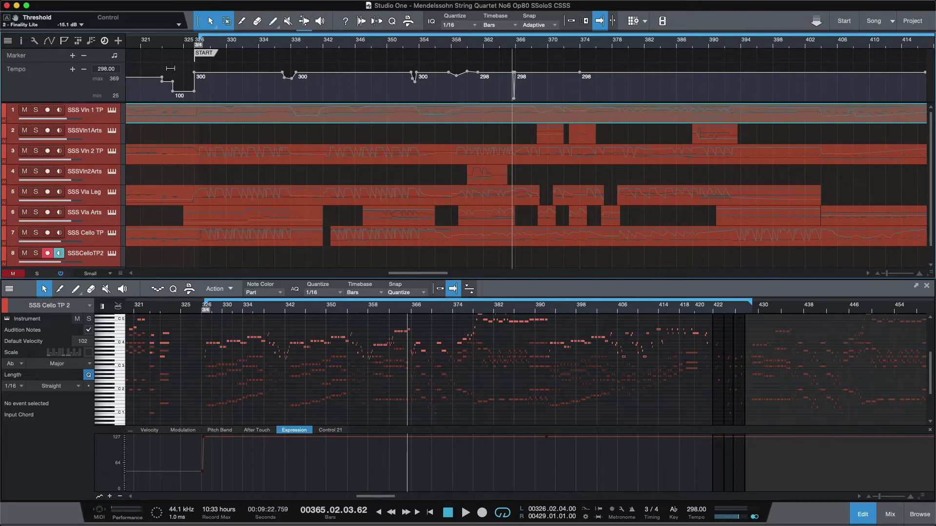
- Solo SSSVln1Arts and SSS Vln 1 TP and play them from just before the START marker
click(36, 133)
click(35, 110)
key(space)
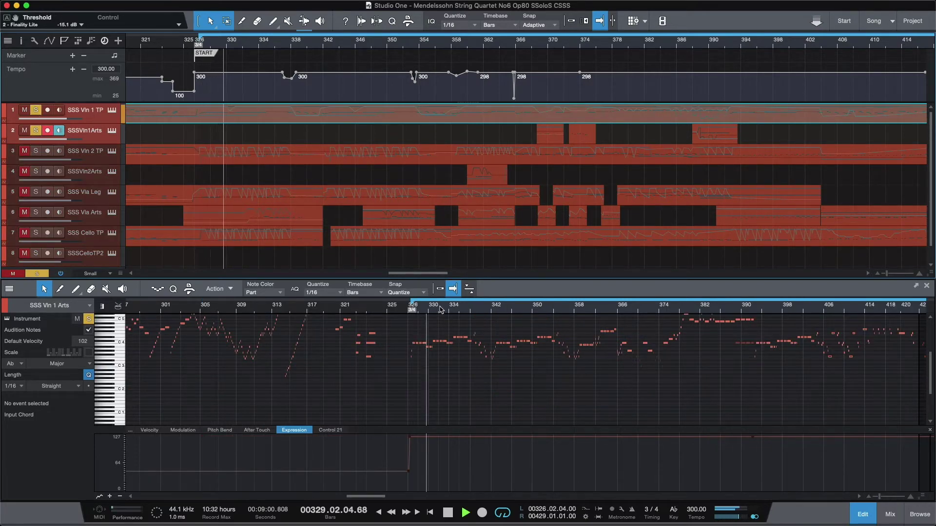
- Follow the soloed first violin notes past bar 368 and display their Modulation curve in the note editor
drag(441, 308, 254, 314)
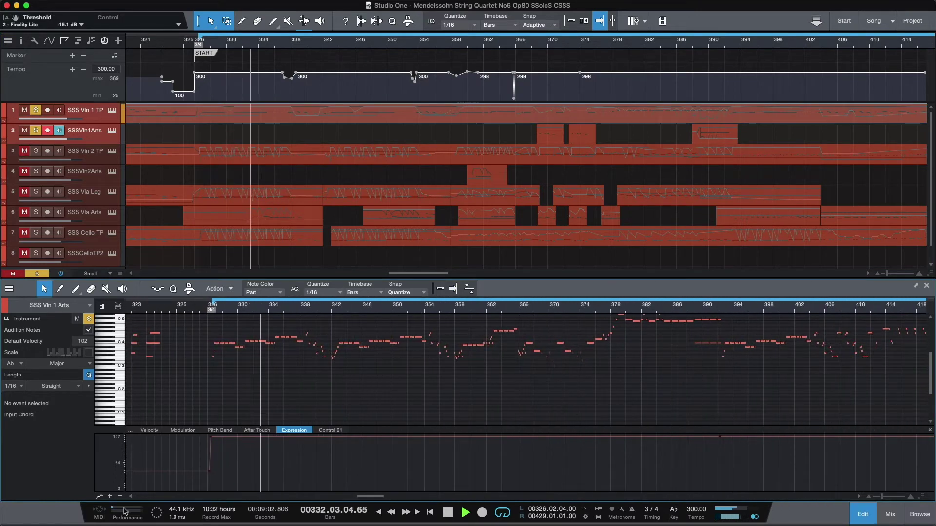
drag(491, 525, 312, 525)
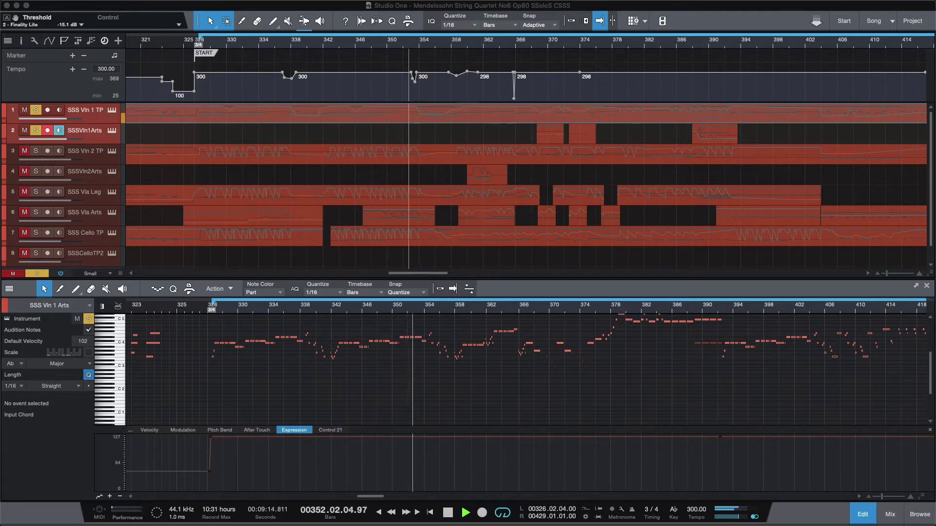
click(183, 430)
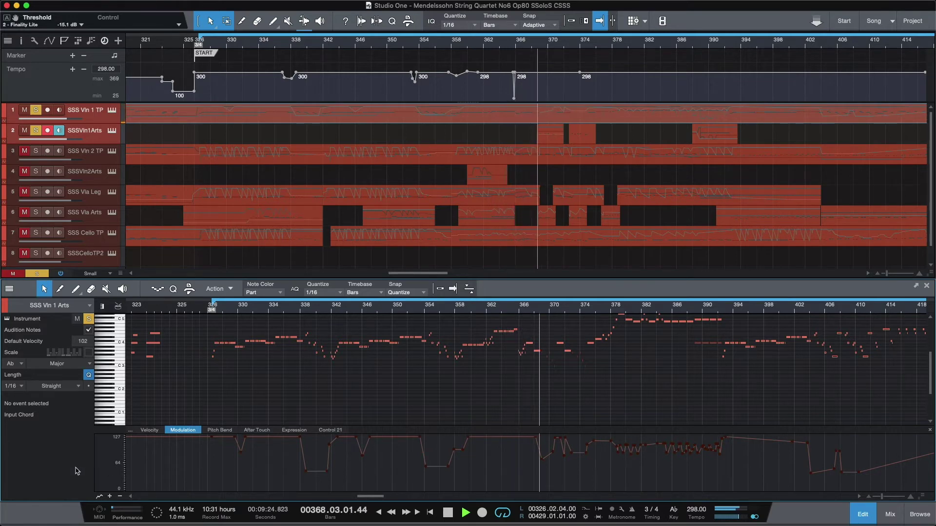
key(space)
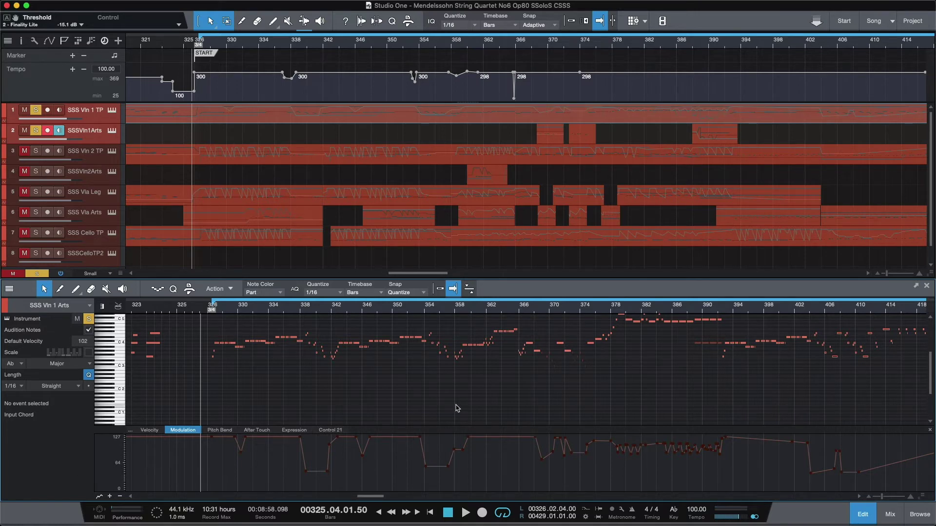
- Audition the soloed first violin tracks from beat 2 of bar 367
click(535, 313)
key(space)
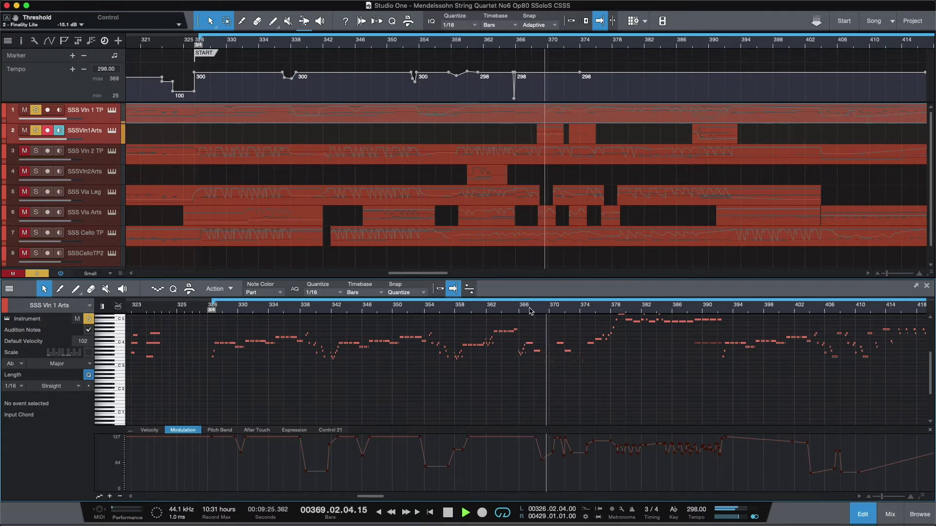
key(space)
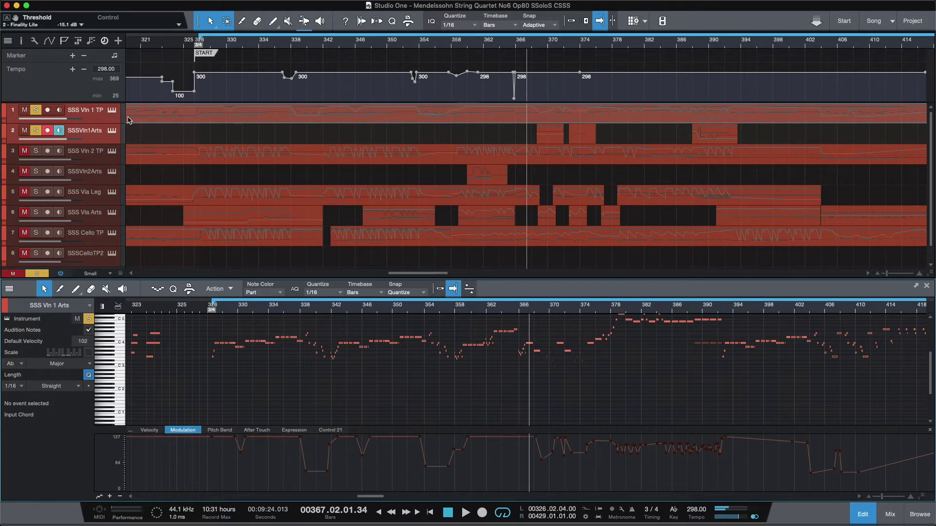
- Open the SSS Vln 1 TP and SSSVln1Arts instruments and watch them while playing the first violins from beat 2 of bar 367
click(113, 112)
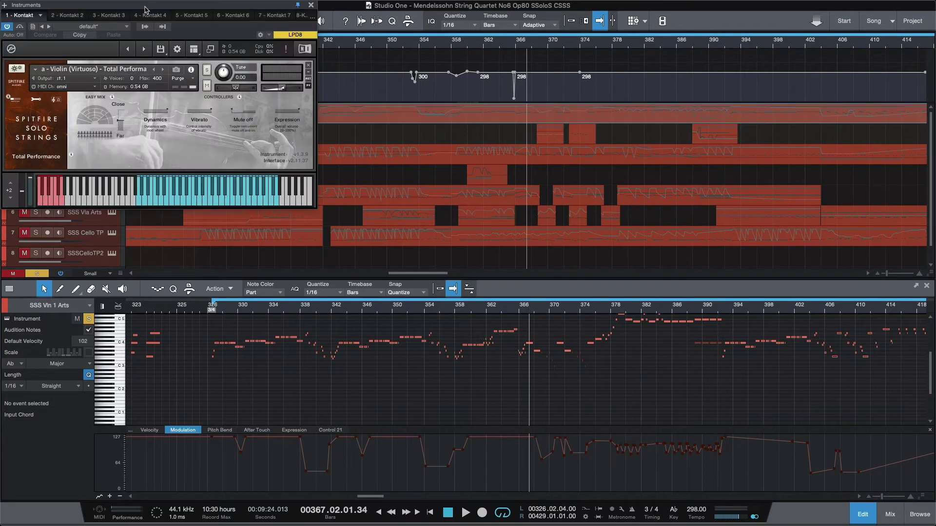
key(space)
key(space)
key(space)
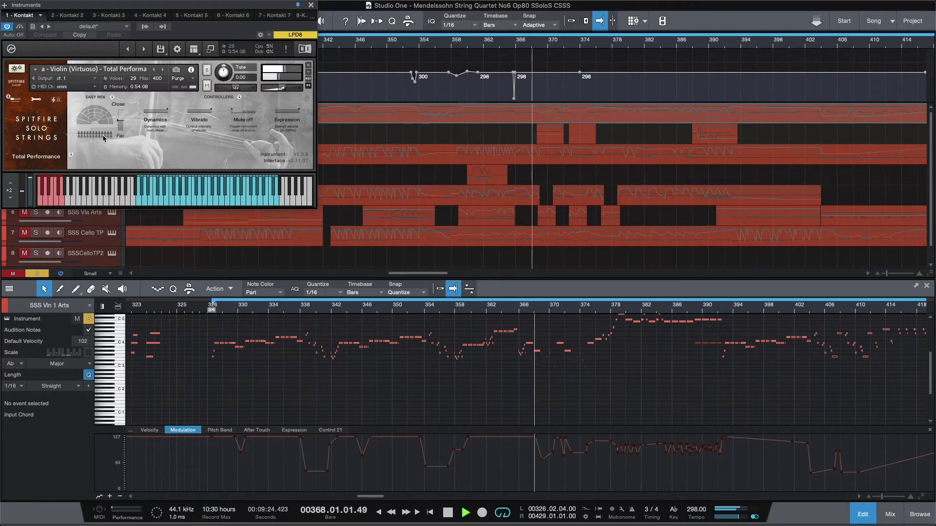
key(space)
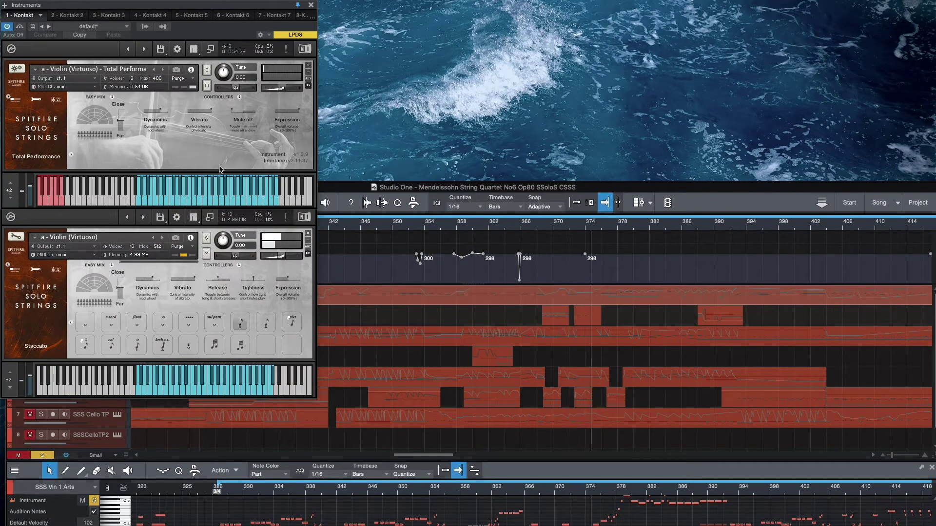
- Display the microphone mix and options of the violin instruments, and replay the first violins from bar 367
key(space)
click(36, 99)
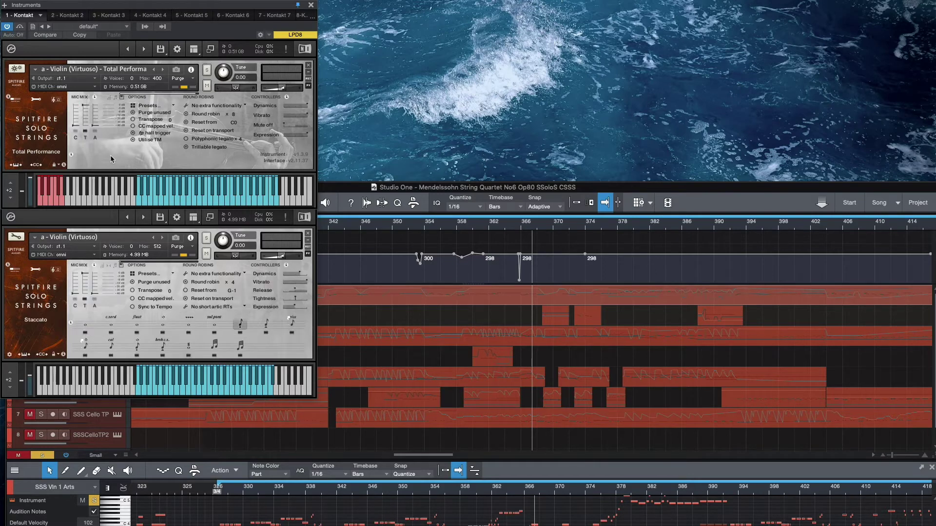
key(space)
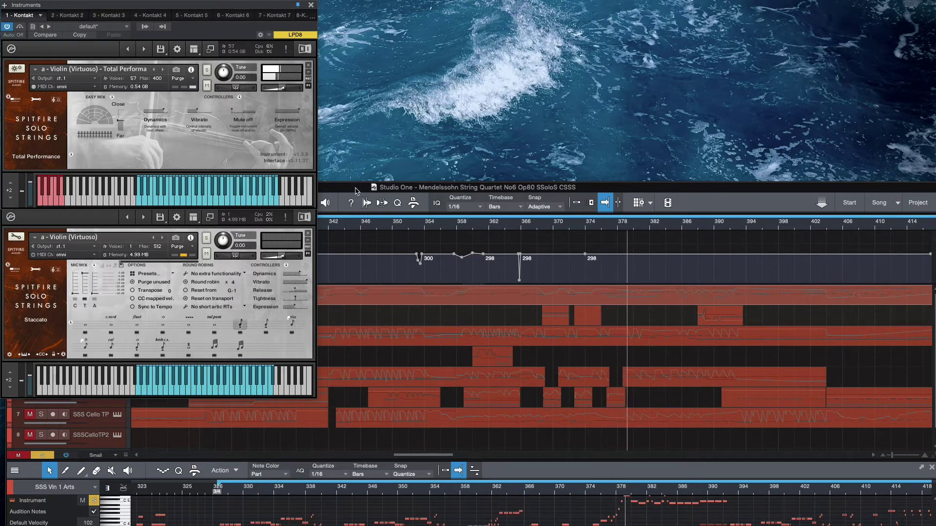
- Bring the full song window into view, close the Instruments window and stop playback
double_click(592, 188)
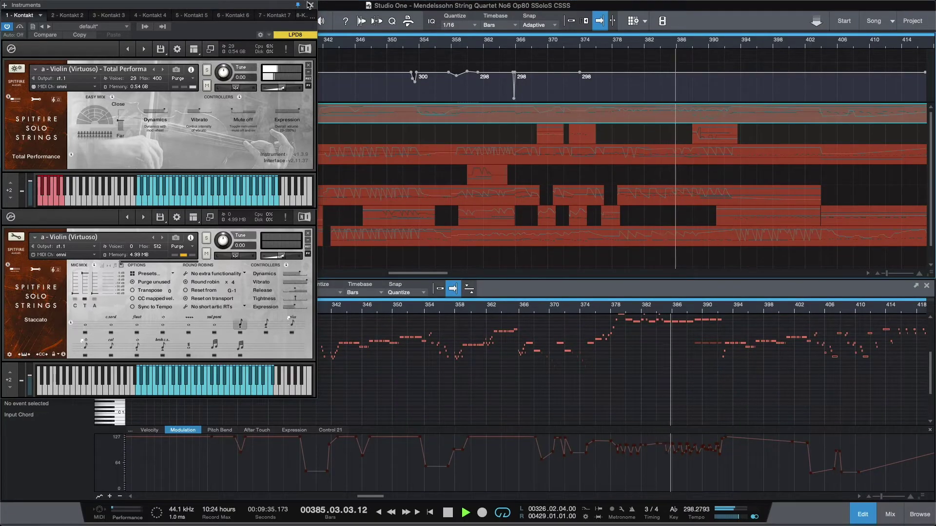
click(310, 5)
click(311, 173)
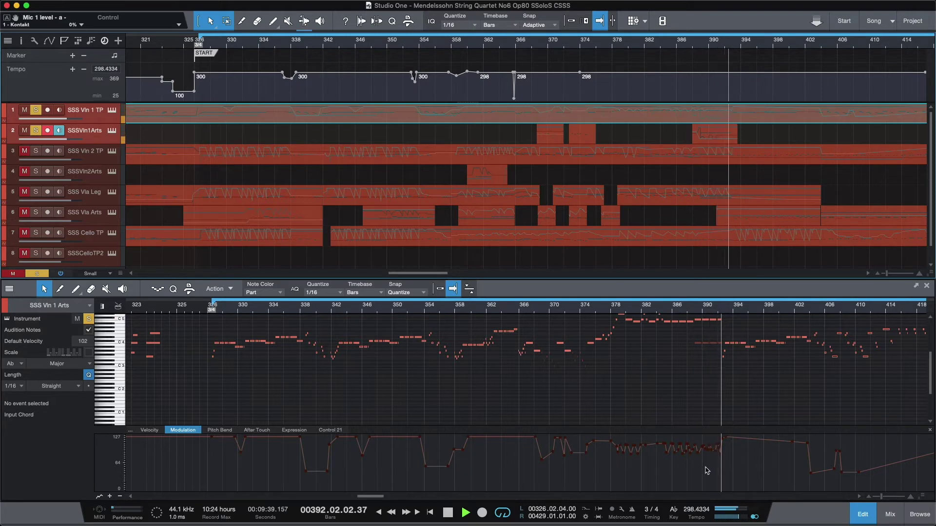
key(space)
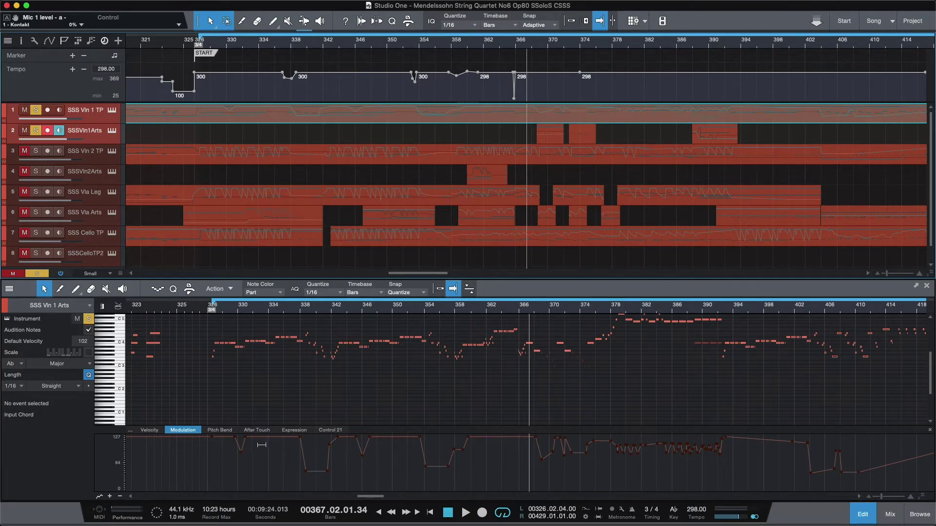
- Audition the soloed first violins from bar 327 with their Modulation curve displayed
click(217, 373)
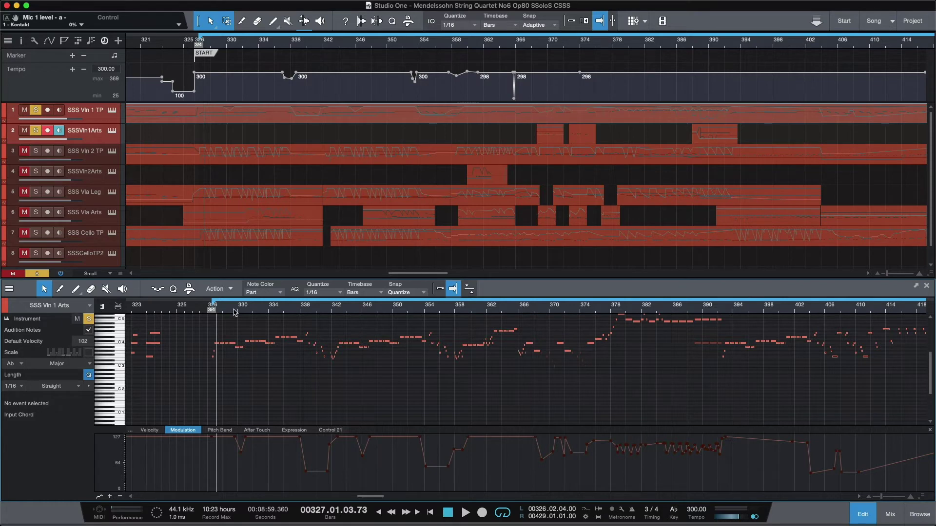
key(space)
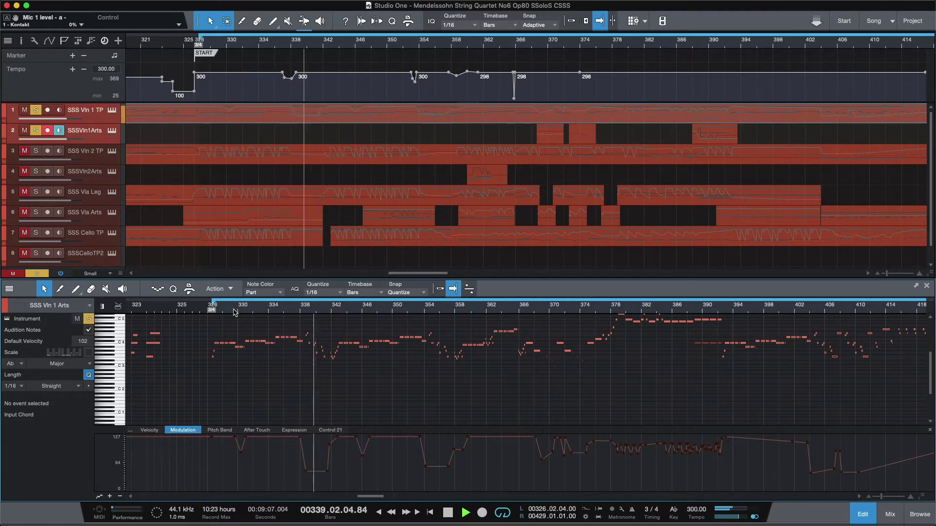
key(space)
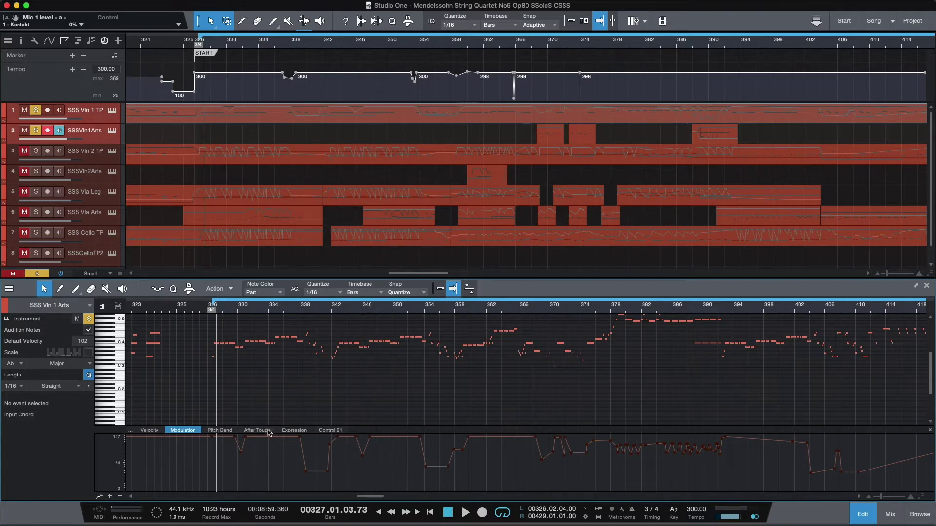
- Display the Control 21 curve and follow it while playing the first violins from beat 2 of bar 334
click(341, 431)
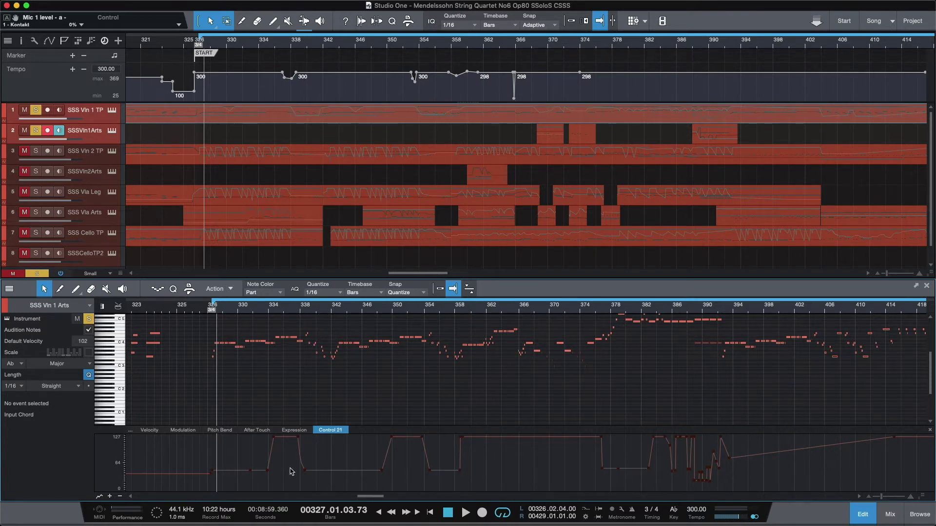
click(274, 307)
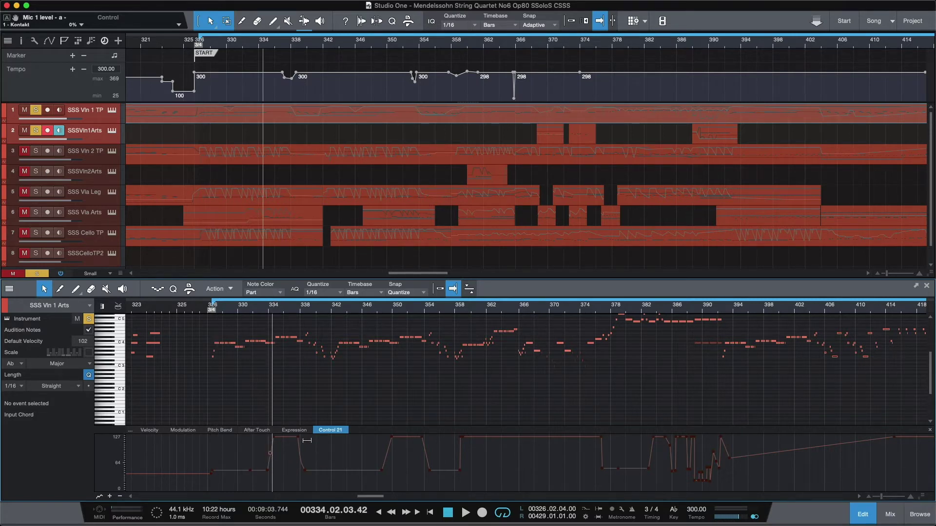
key(space)
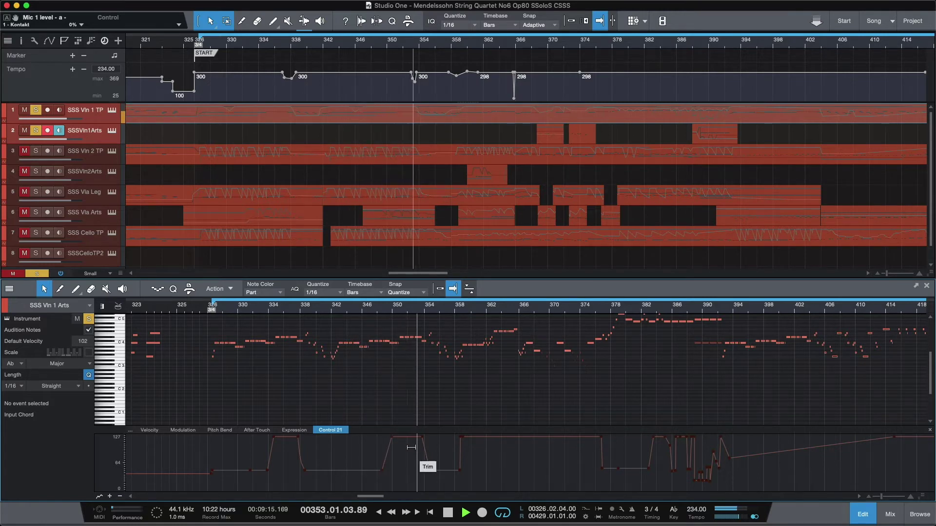
key(space)
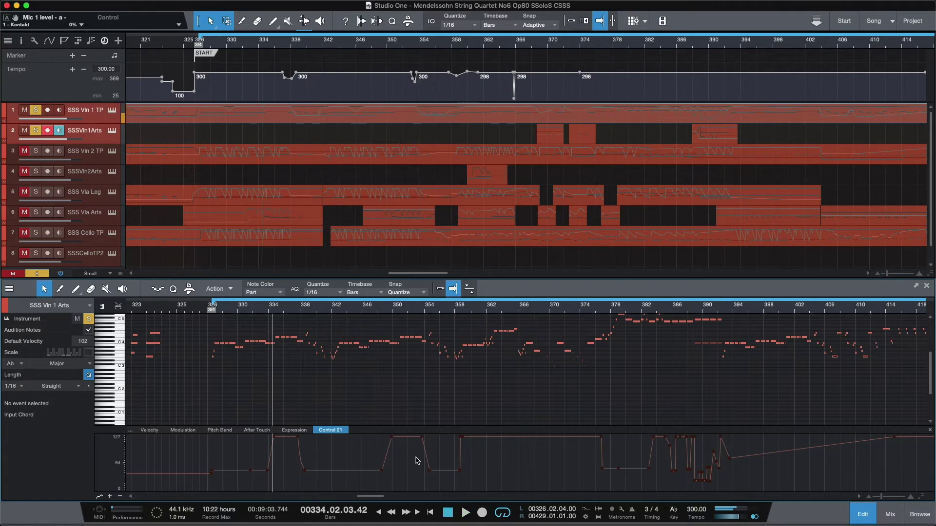
- Compare the Expression, Modulation and Velocity data of the first violin part in the note editor
click(301, 431)
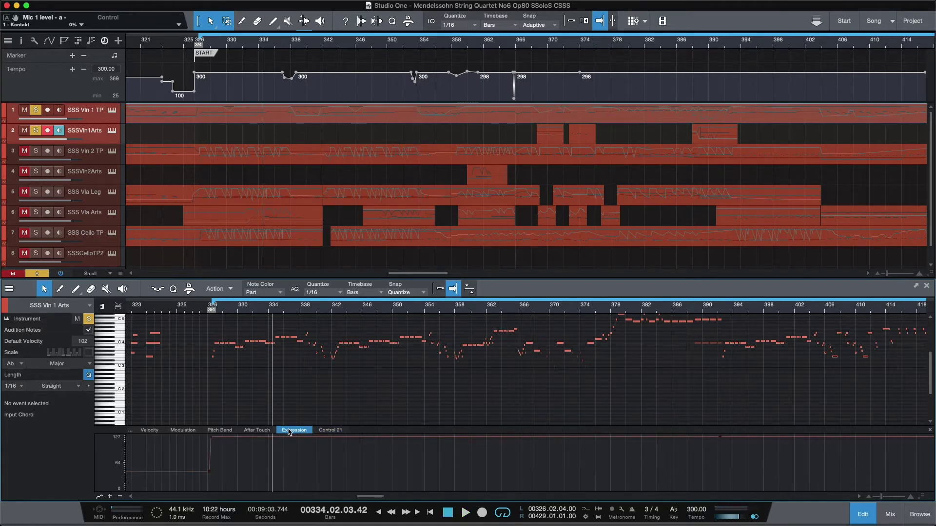
click(183, 431)
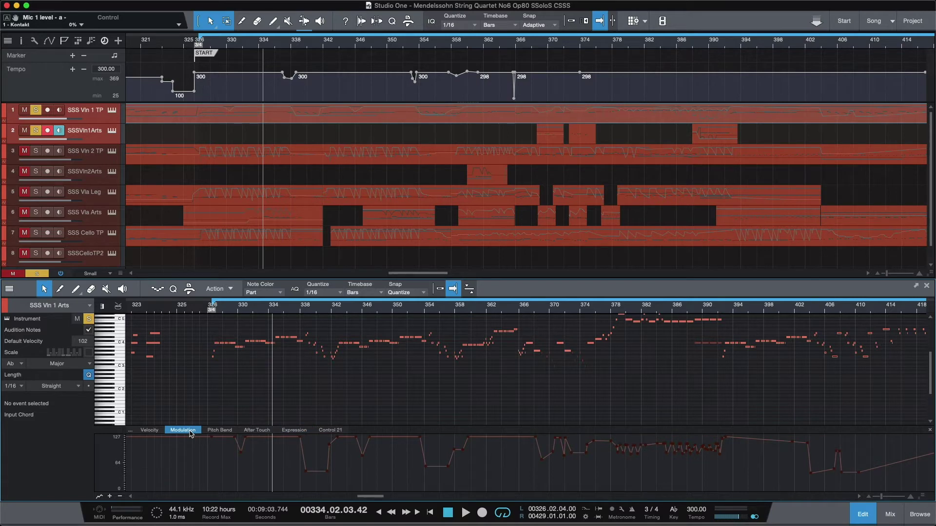
click(149, 430)
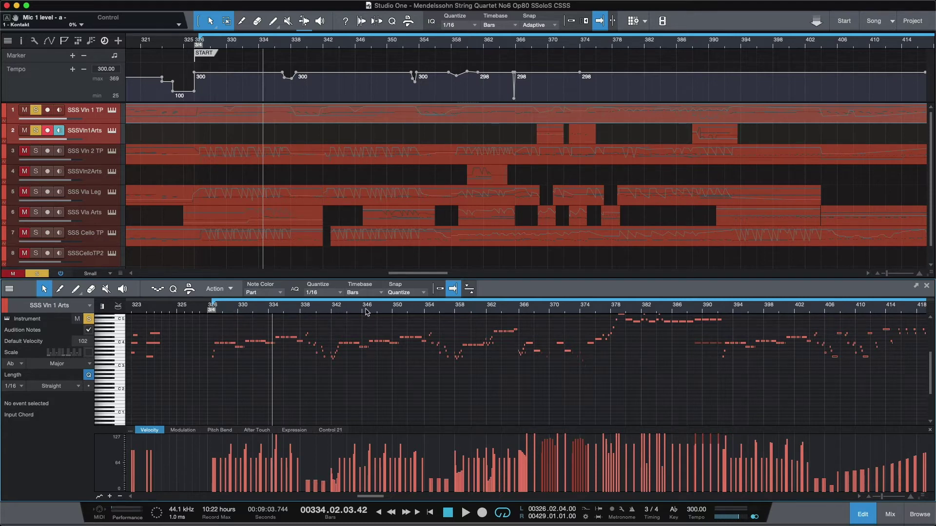
- Audition the first violins from beat 3 of bar 353 and enlarge the notes around bar 359
click(424, 311)
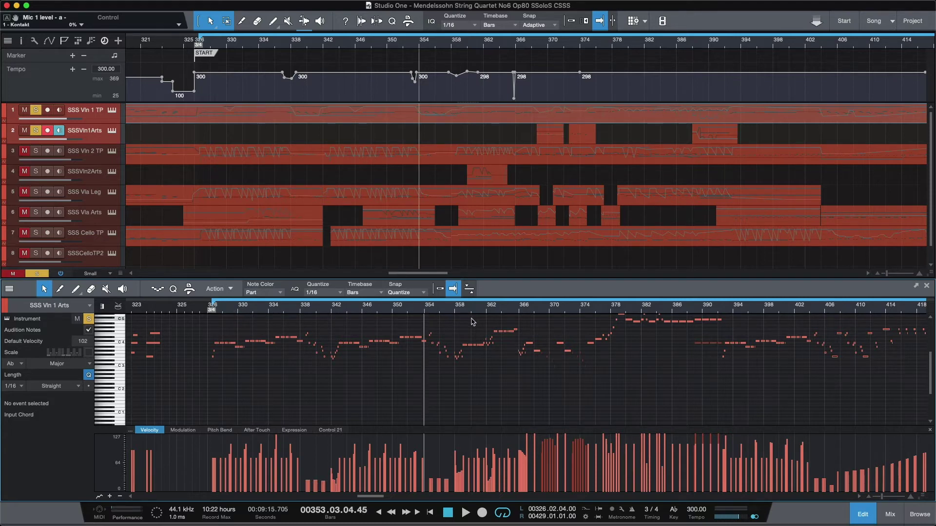
key(space)
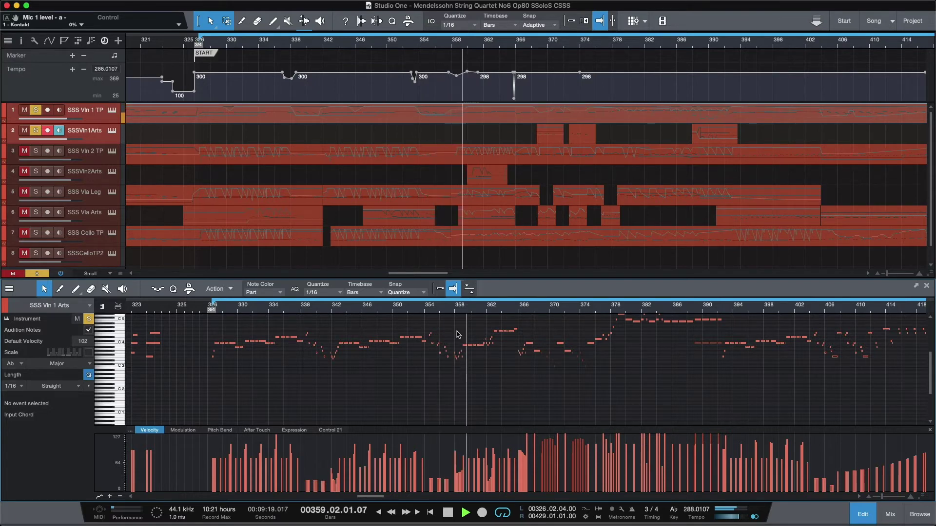
key(space)
click(455, 314)
drag(455, 314, 564, 33)
- Switch to the complete score PDF, look through pages 9 and 8, and return to Studio One
key(super+Tab)
scroll(517, 303, up, 3)
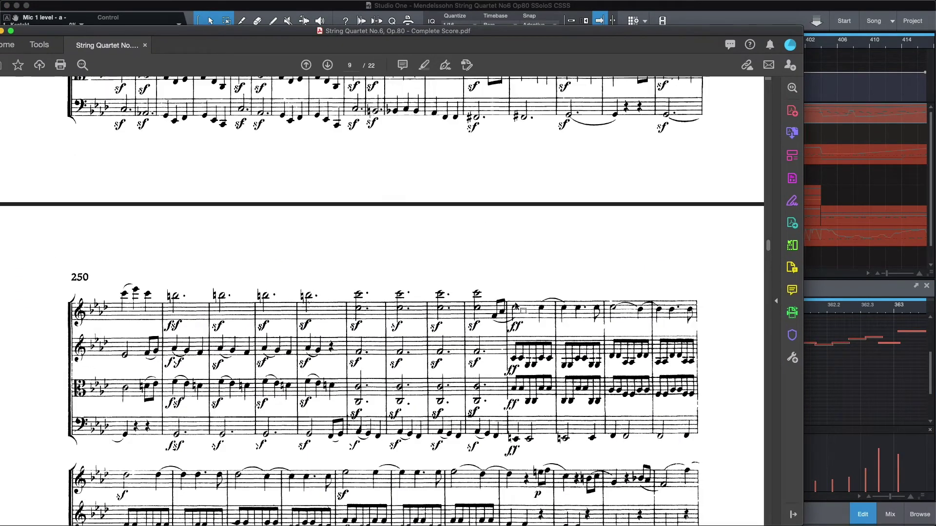
scroll(517, 306, up, 5)
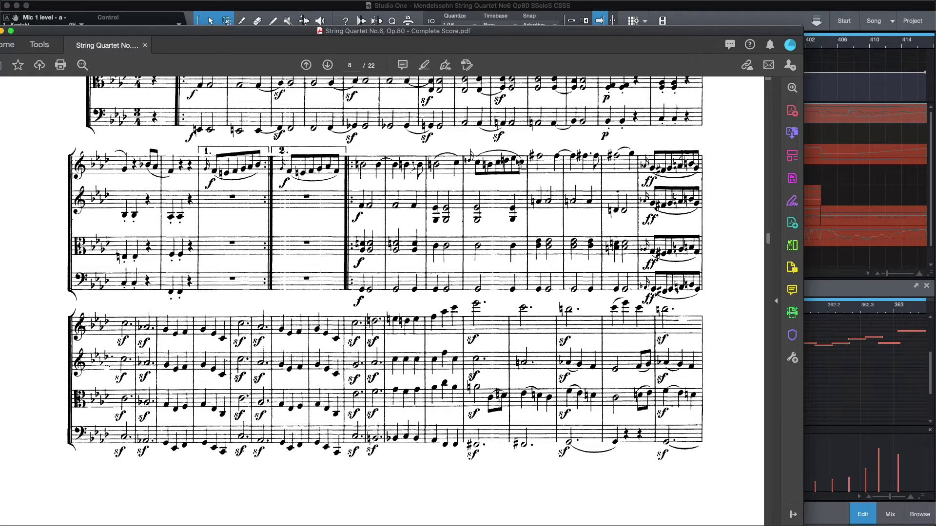
key(super+Tab)
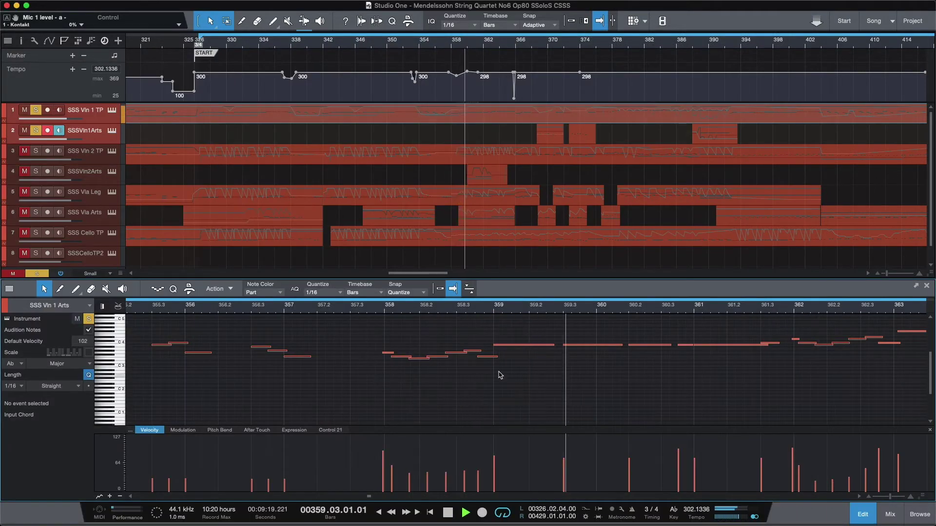
- Audition the first violin phrases starting just before bar 358 and just before bar 362
drag(478, 307, 240, 297)
key(space)
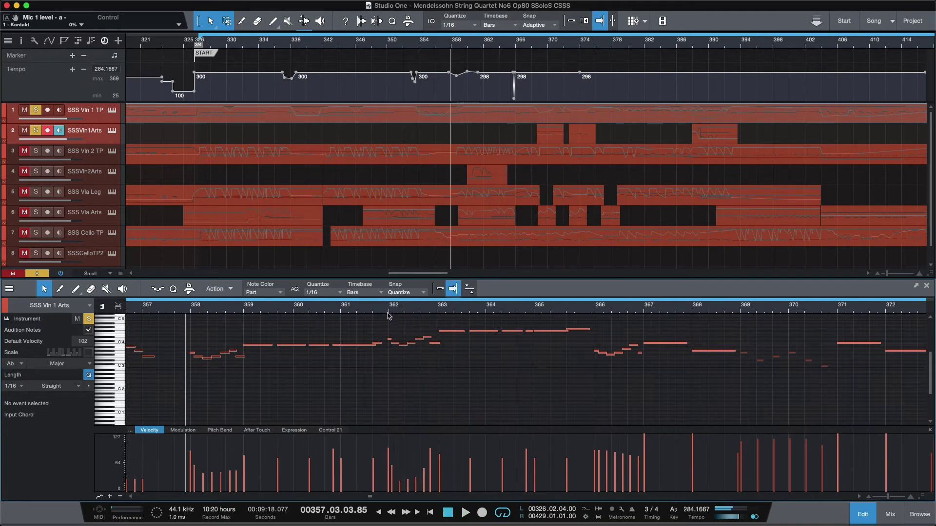
click(388, 316)
key(space)
key(space)
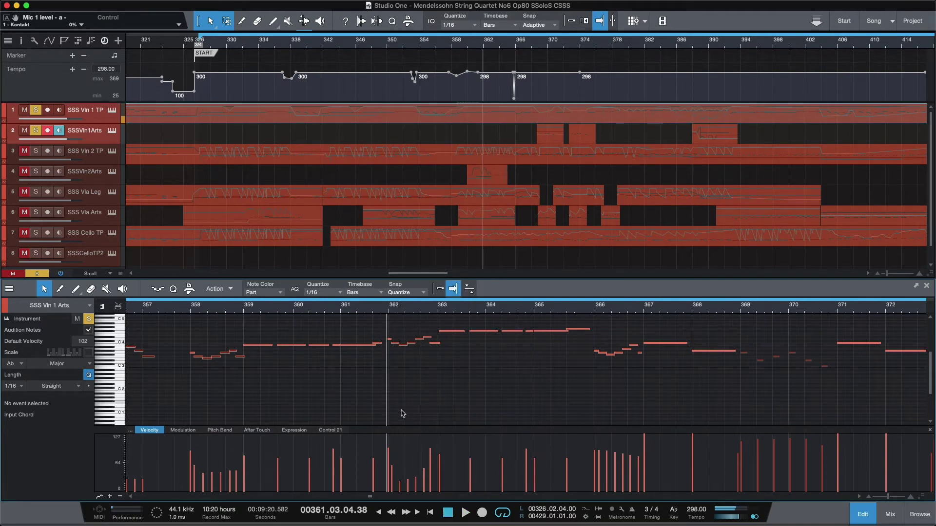
- Set the velocity of the C4 note at the end of bar 362 to 78 and play the phrase
click(435, 344)
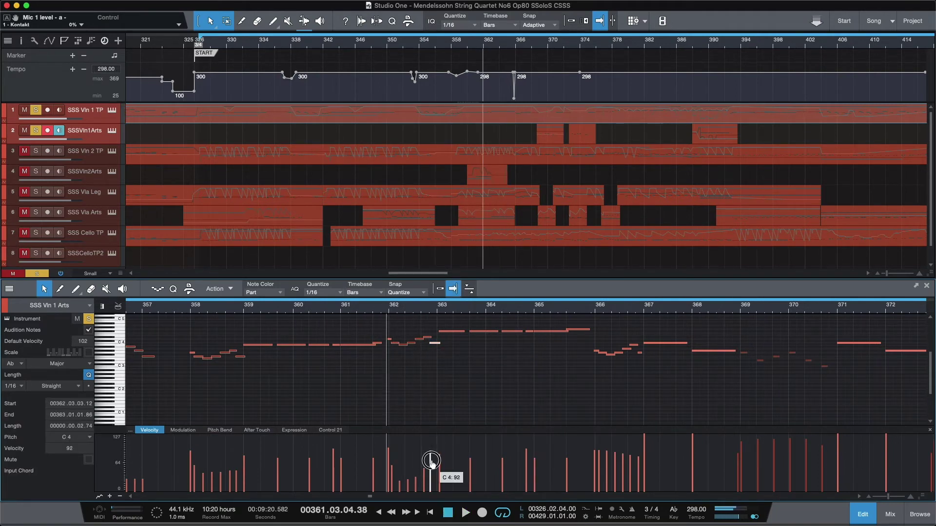
key(space)
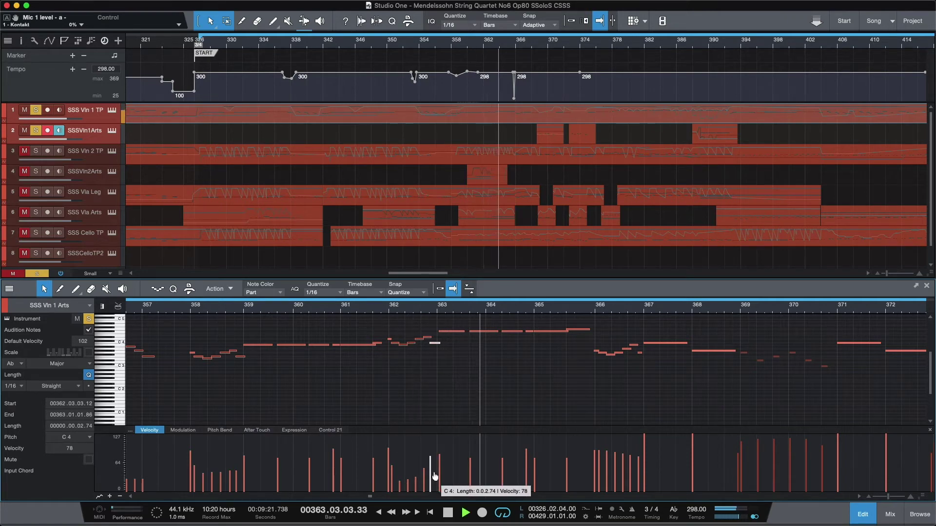
key(space)
- Set the velocity of the Gb4 note at the start of bar 363 to 94 and replay the phrase
key(space)
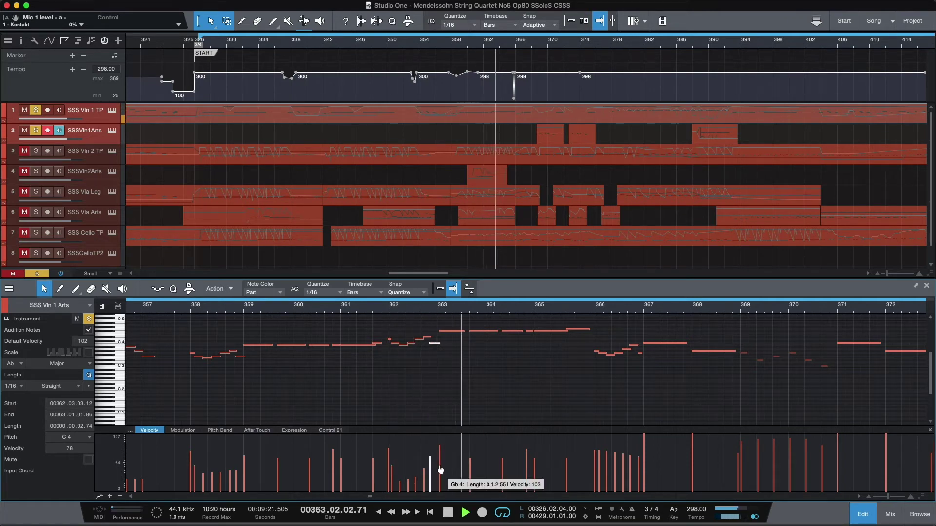
key(space)
drag(440, 466, 441, 469)
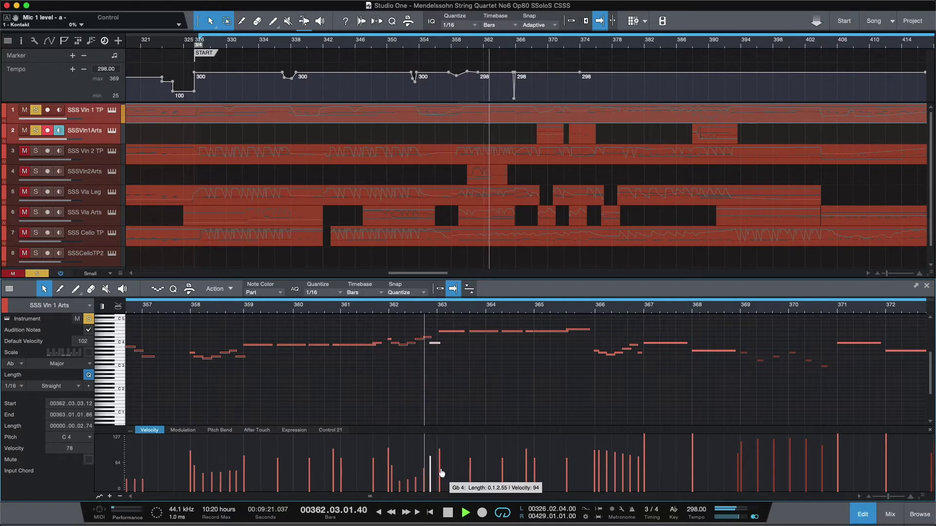
- Audition the first violins from just before bar 362, comparing the Modulation curve with the note velocities
key(space)
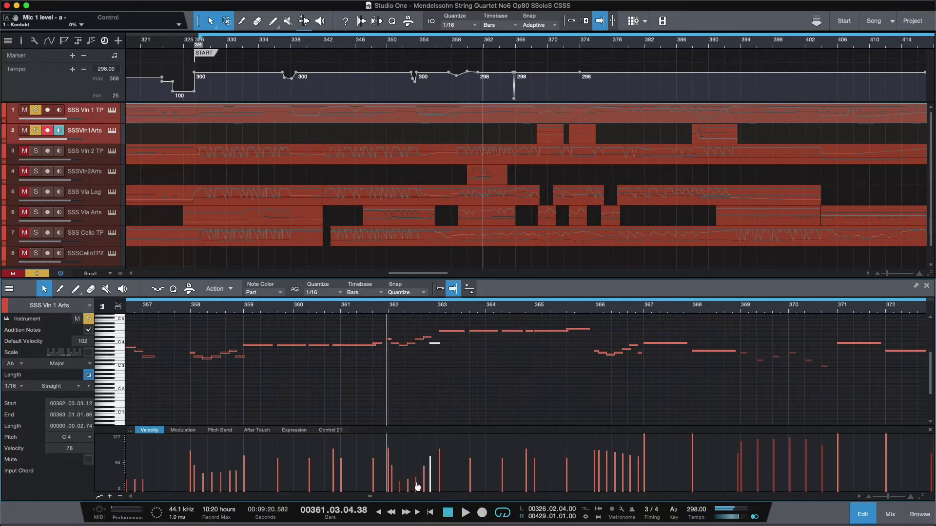
key(space)
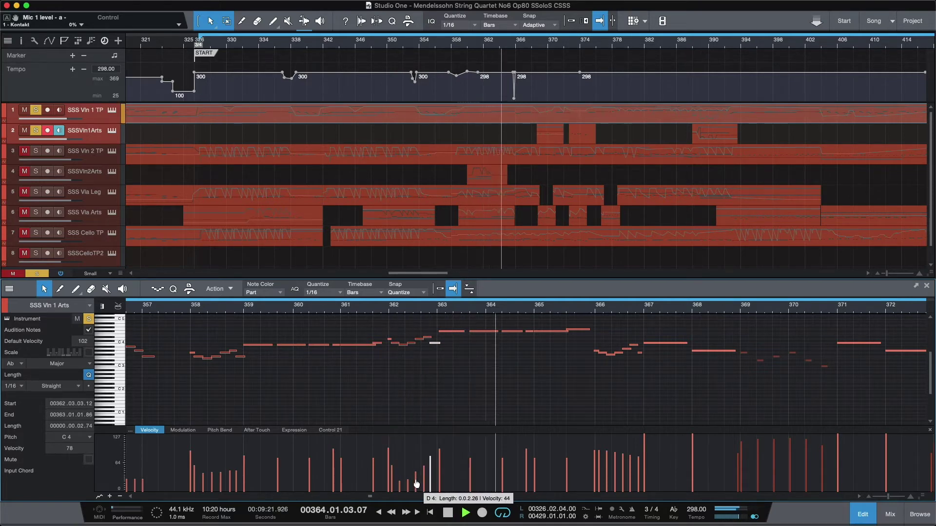
key(space)
key(space)
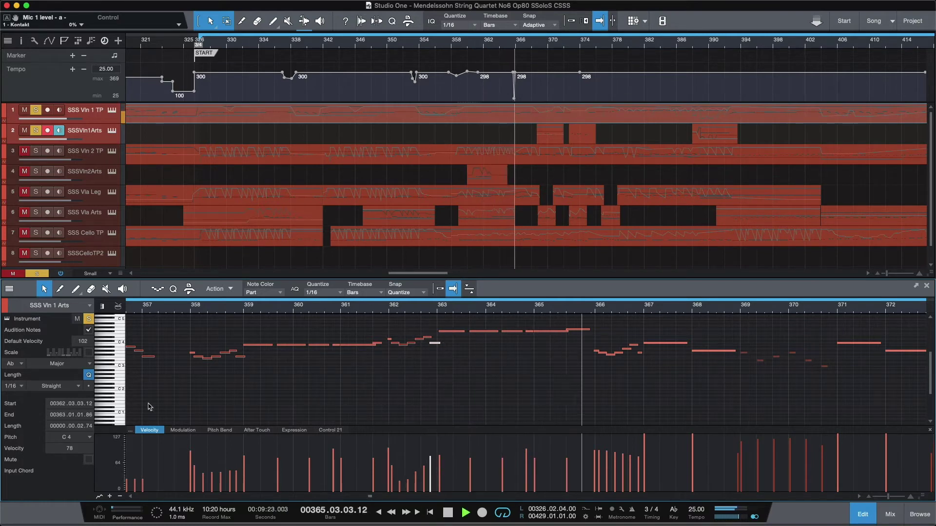
click(184, 431)
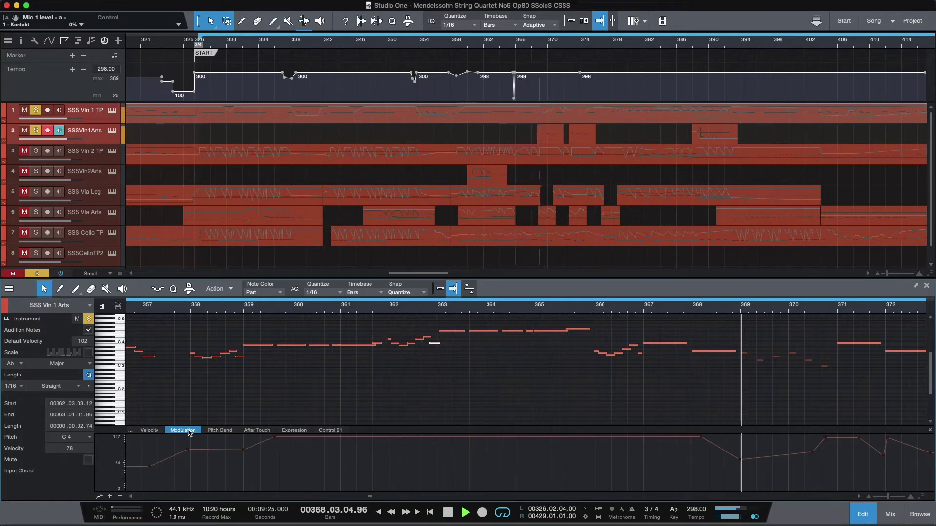
click(152, 431)
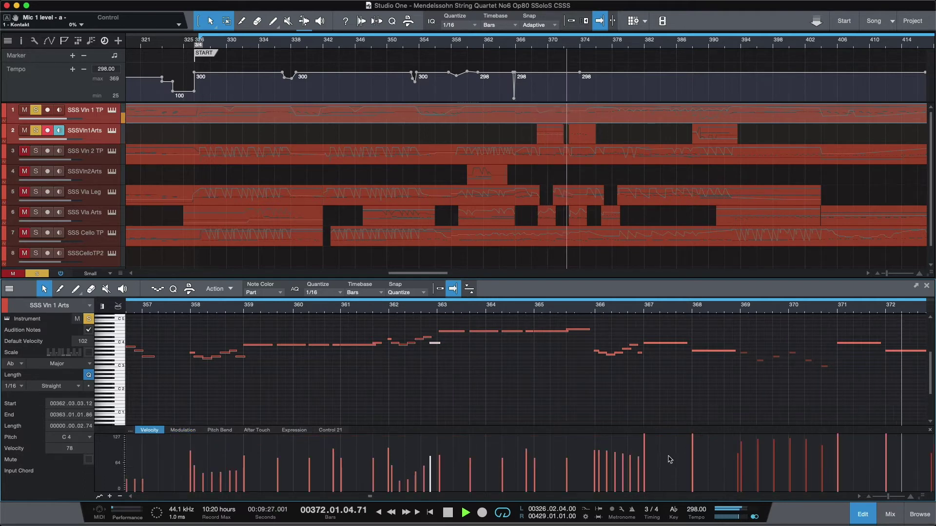
key(space)
- Show the whole first violin passage in the note editor and place the playback position at bar 368
drag(628, 307, 449, 295)
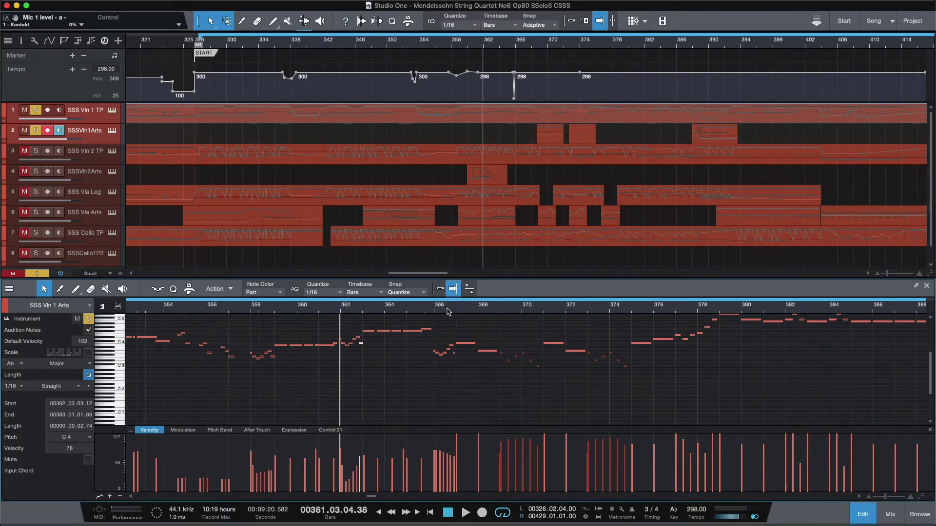
drag(447, 308, 355, 286)
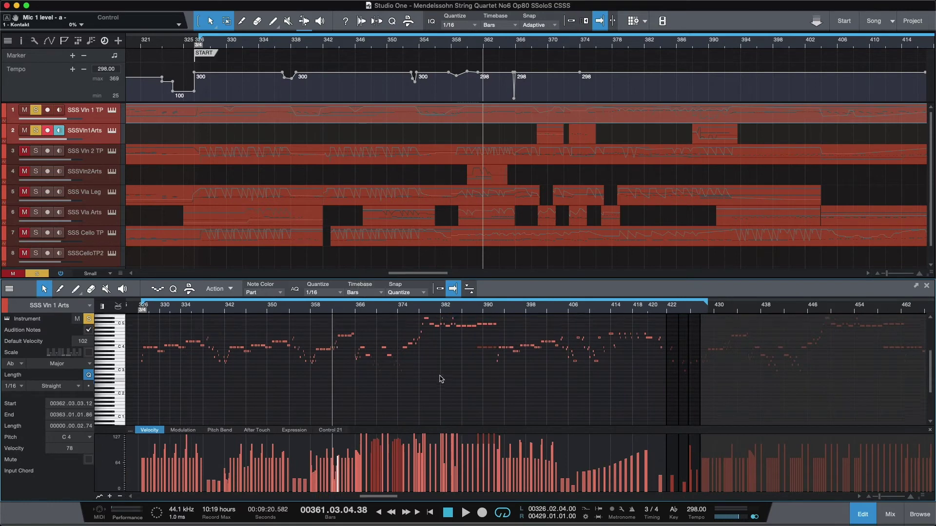
scroll(441, 380, up, 1)
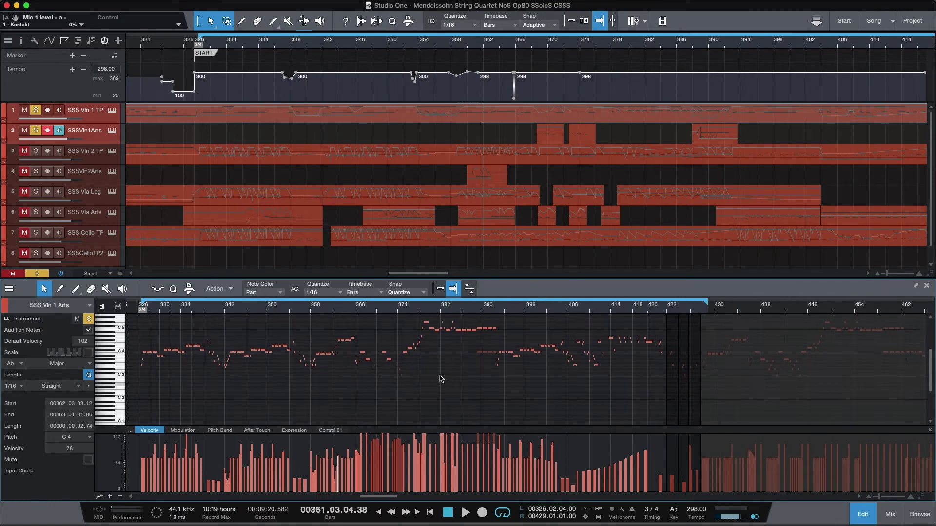
click(367, 314)
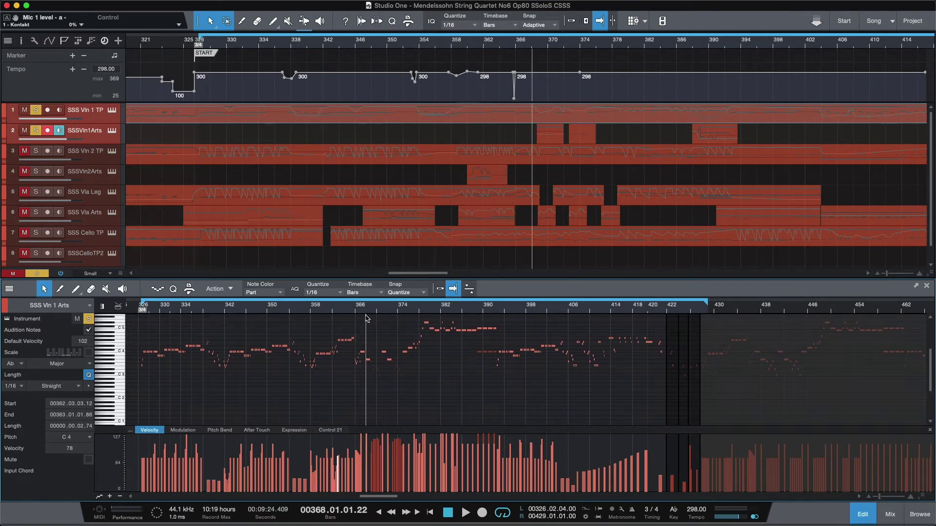
- Play the first violins from bar 368, place the playback position in bar 388, and view the passage from there to bar 422
key(space)
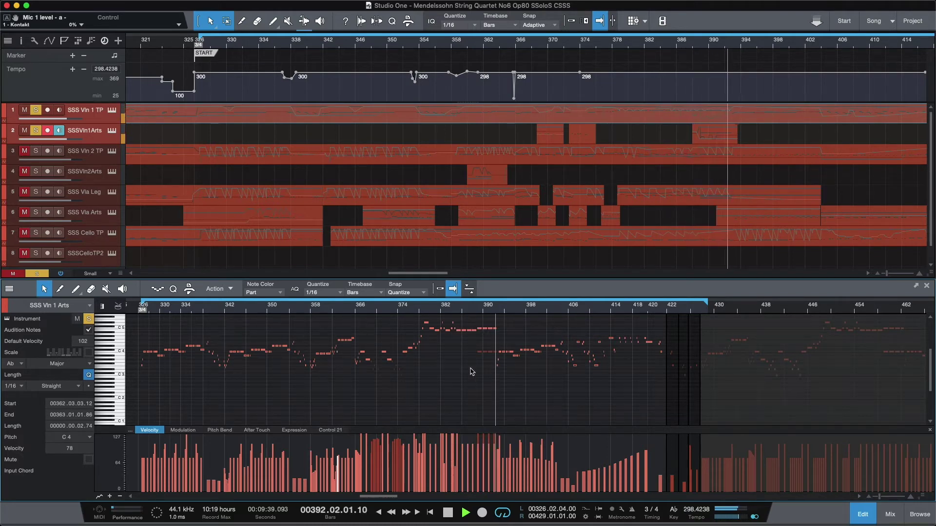
key(space)
click(477, 312)
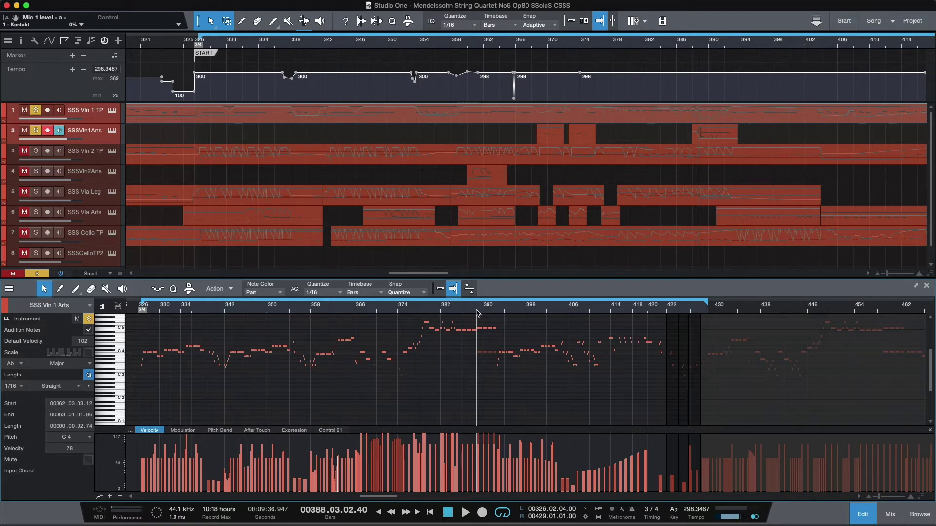
drag(538, 312, 461, 330)
scroll(461, 330, down, 2)
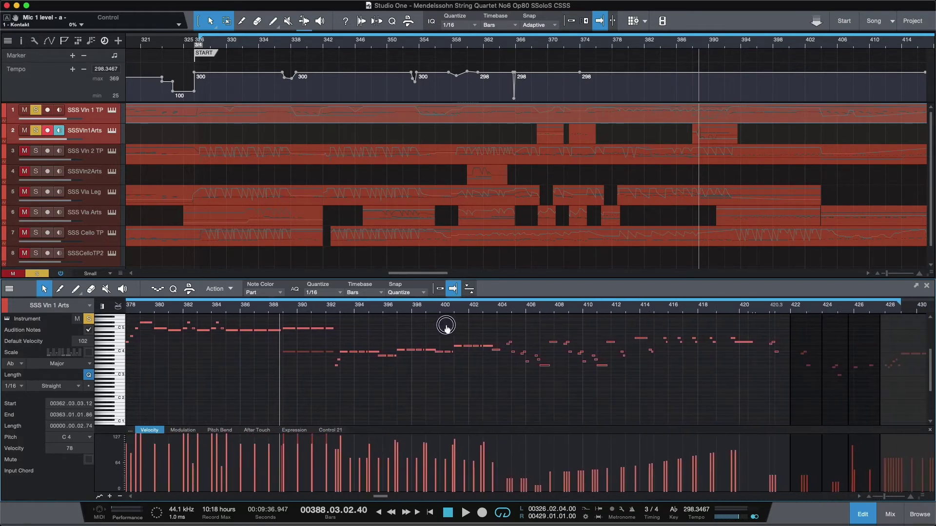
scroll(450, 327, up, 1)
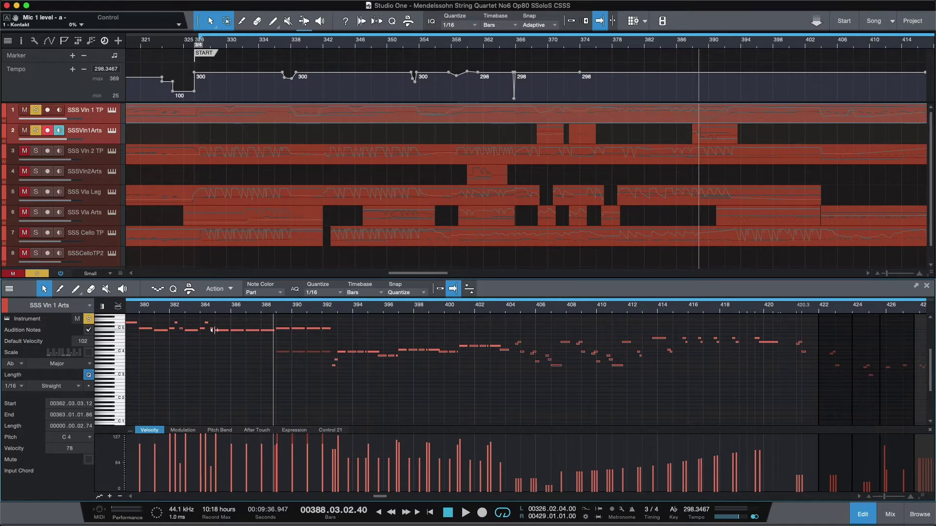
- Play the first violins from bar 388 while comparing the Modulation, Control 21, Expression and Velocity lanes
click(261, 311)
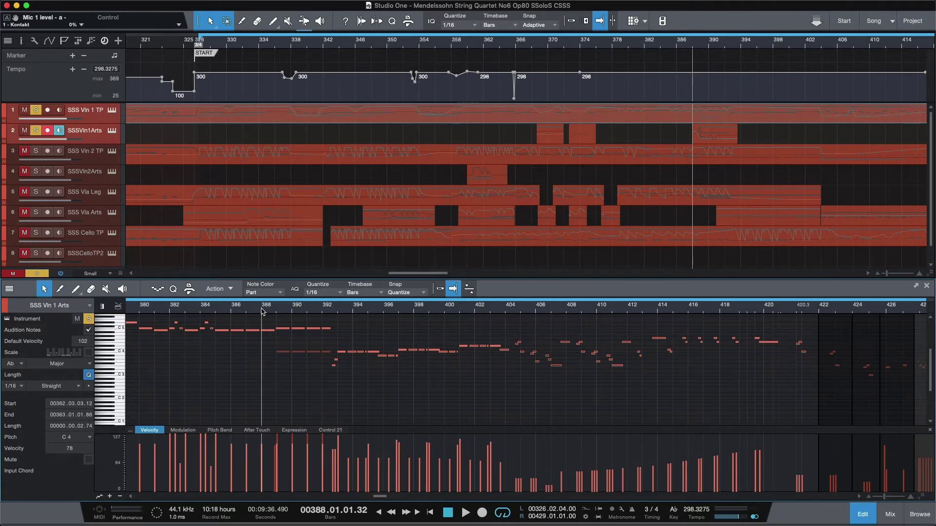
key(space)
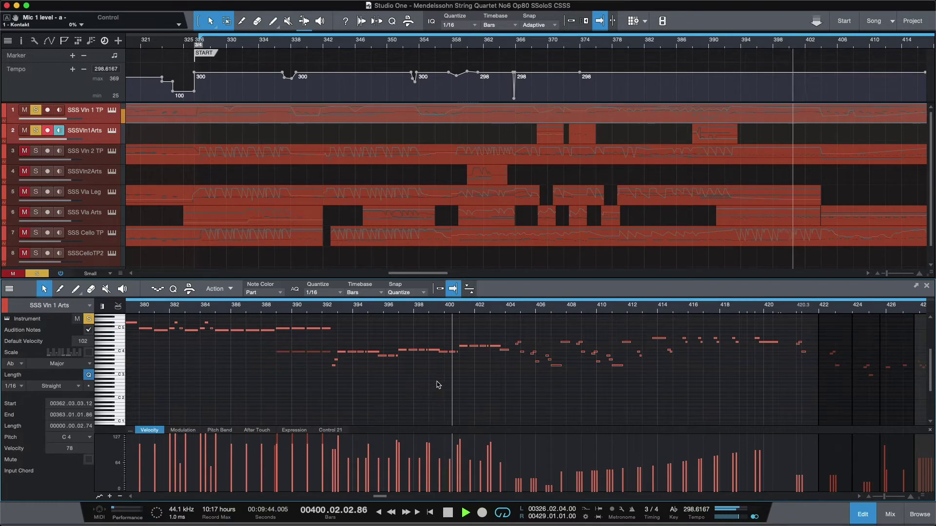
click(183, 430)
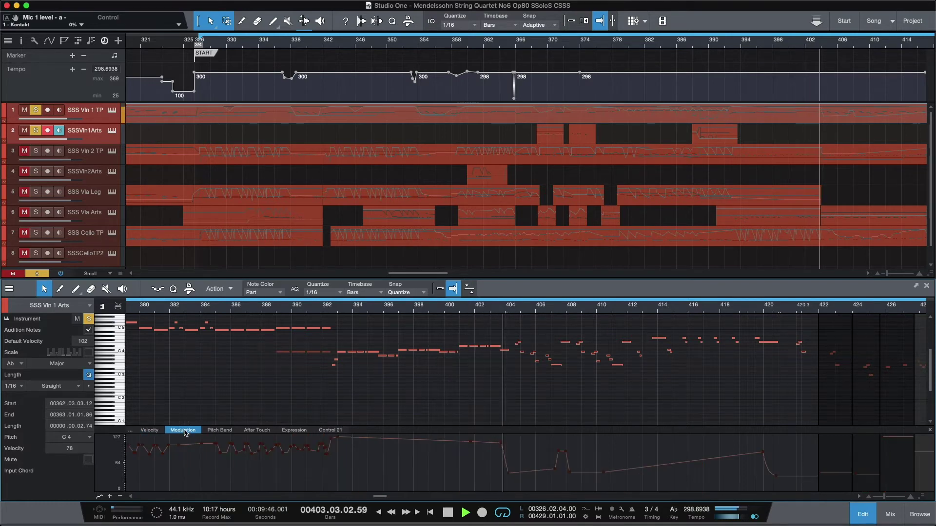
click(331, 429)
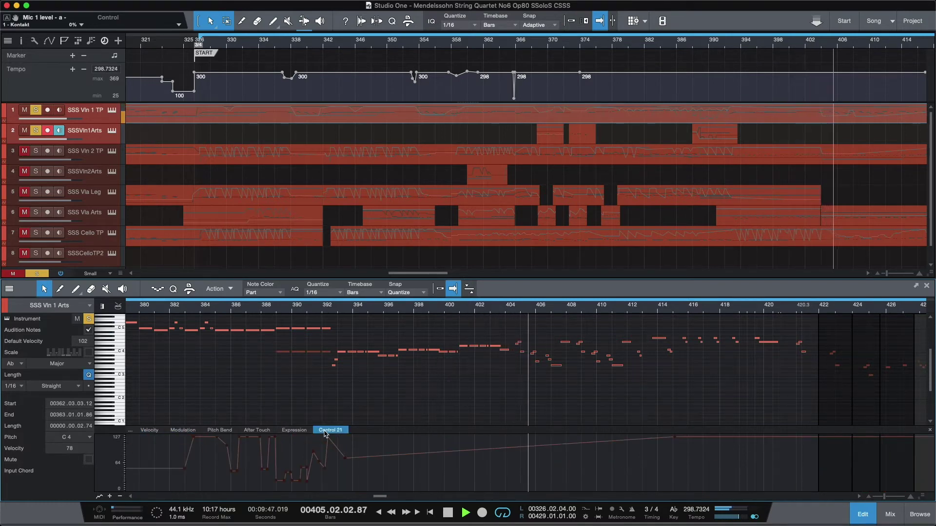
click(295, 431)
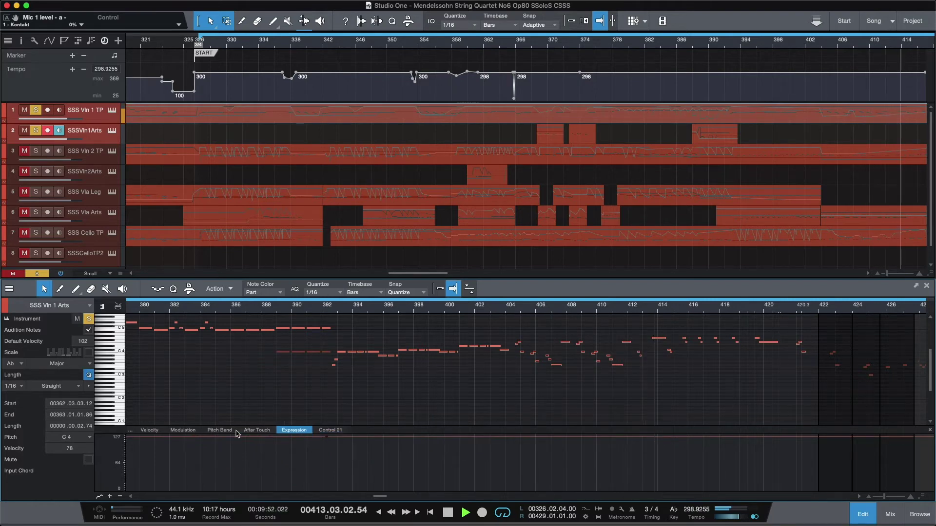
click(148, 430)
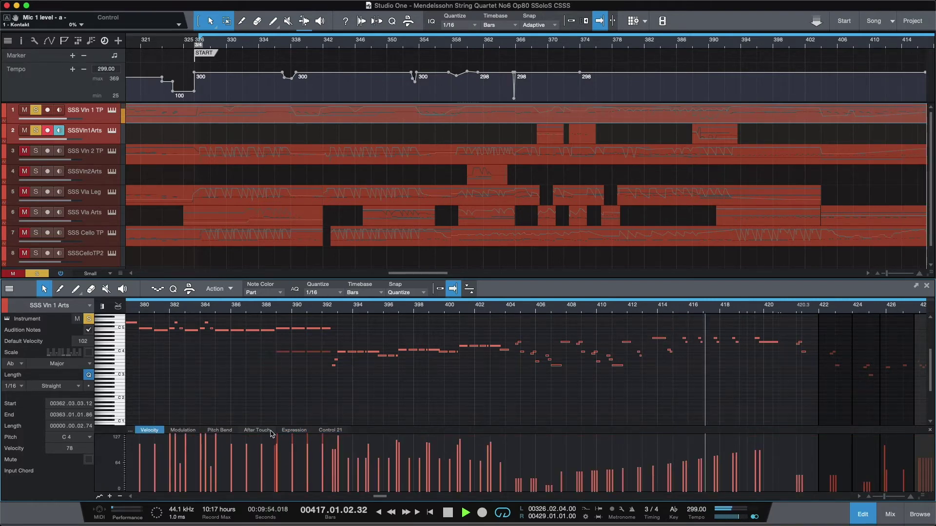
click(182, 430)
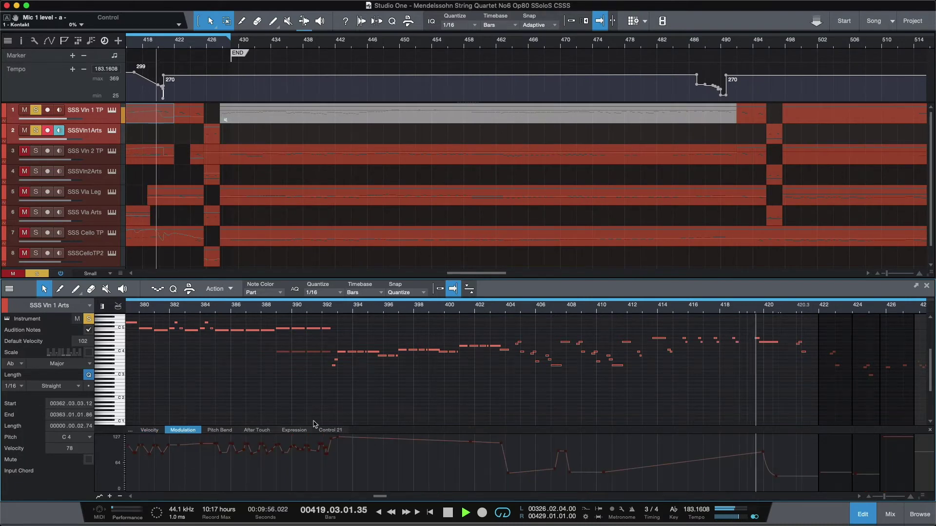
drag(643, 307, 282, 308)
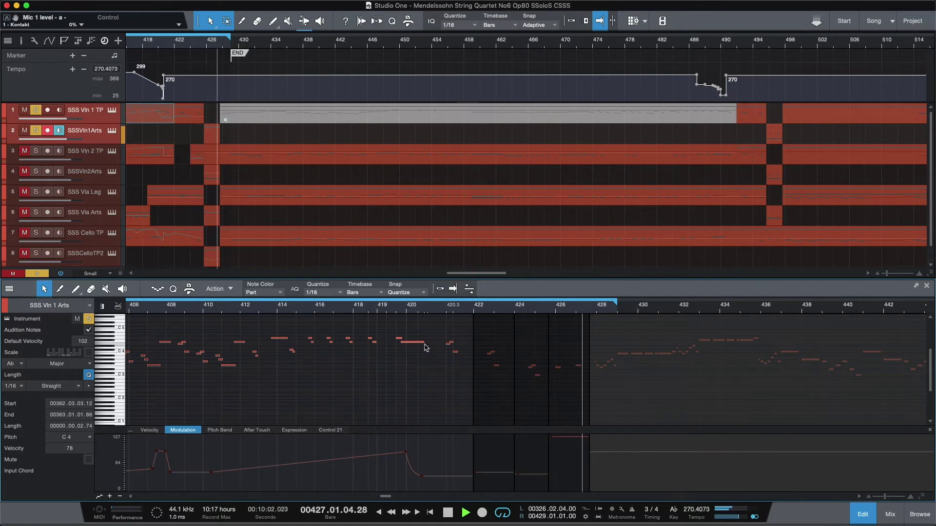
key(space)
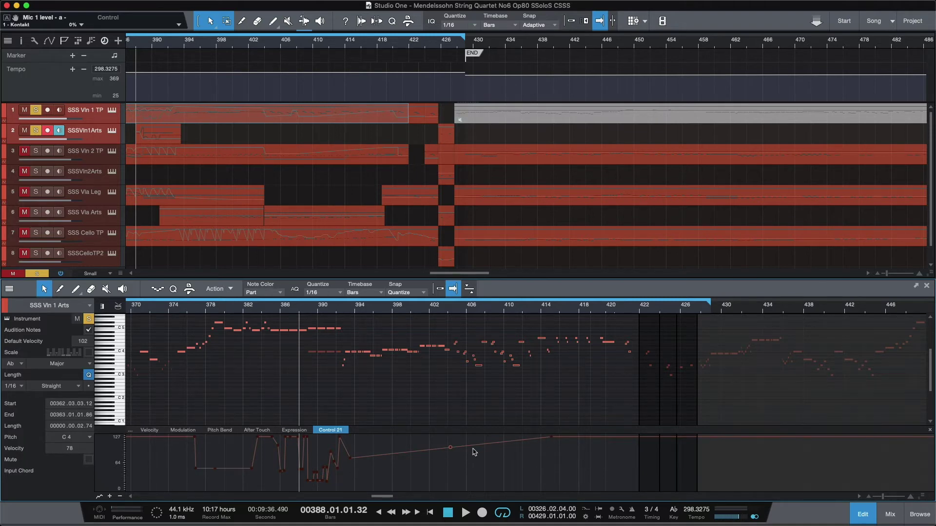
- Place the playback position at bar 397 and view the whole first violin passage with its Control 21 curve
click(419, 309)
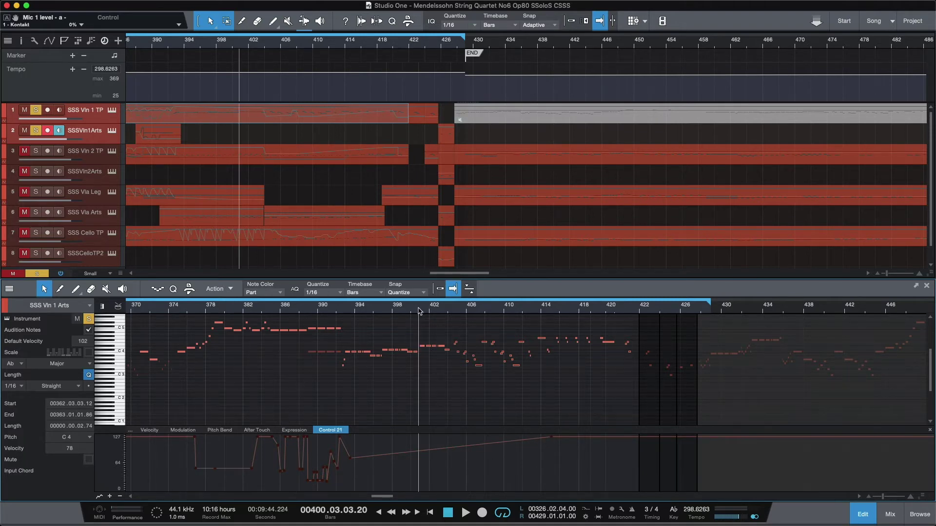
drag(418, 309, 423, 314)
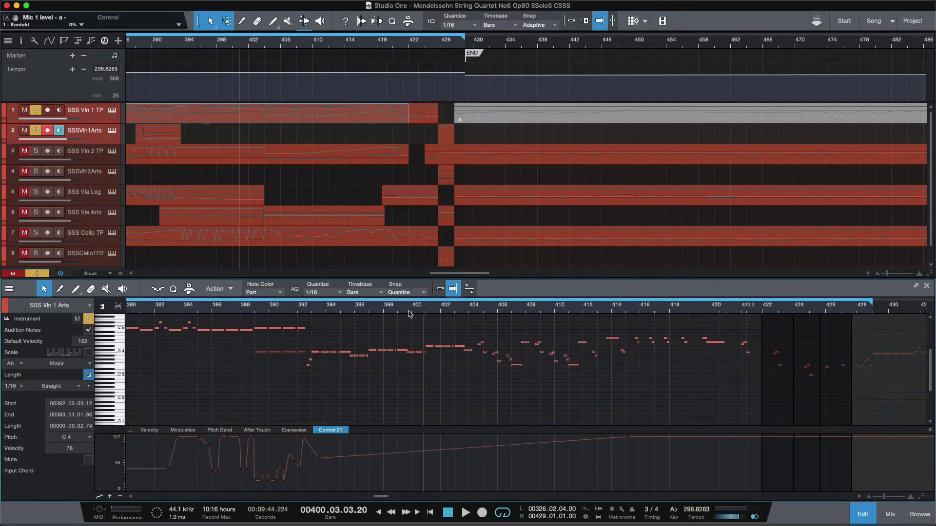
click(383, 309)
key(w)
key(w)
key(w)
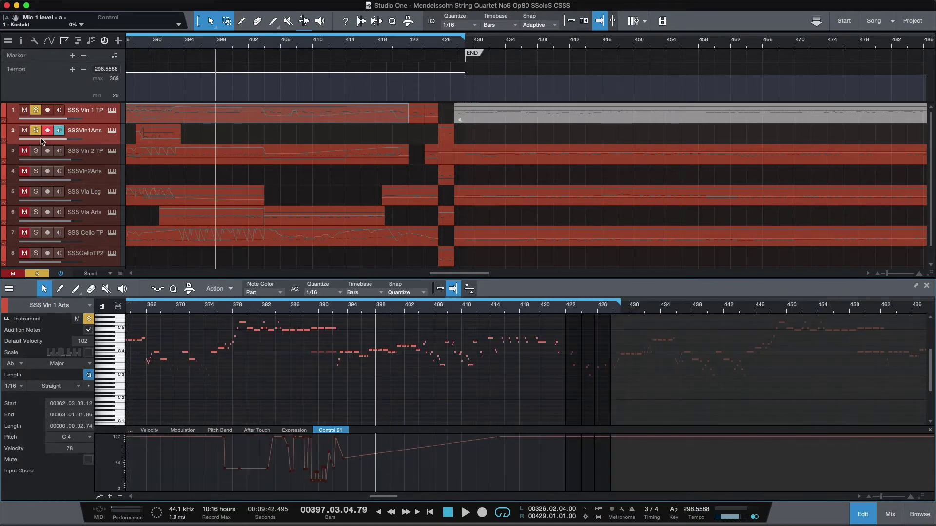
- Clear the solo on both first violin tracks and solo the second violin tracks SSS Vln 2 TP and SSSVln2Arts
click(36, 130)
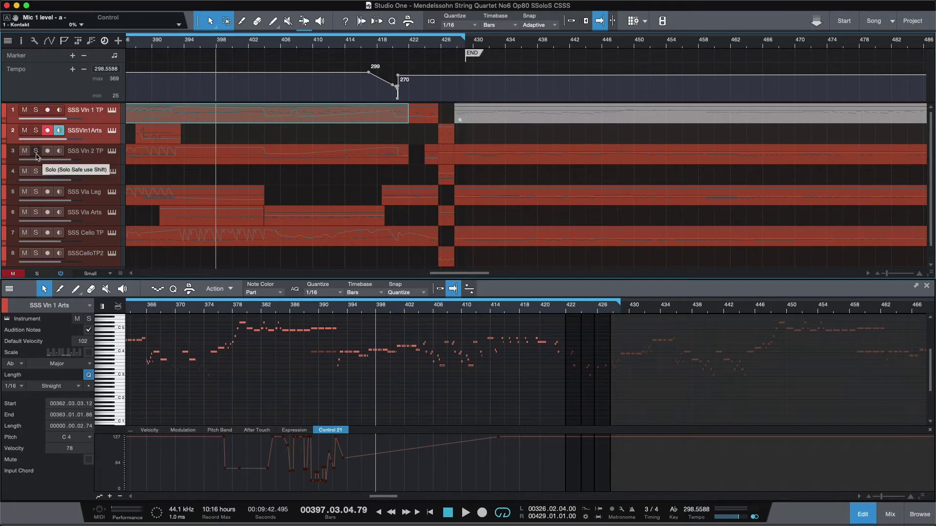
click(232, 160)
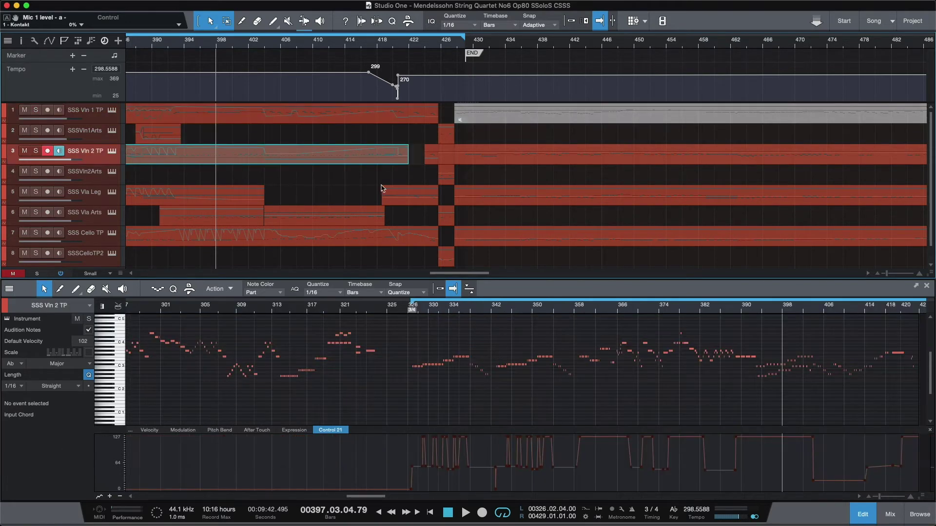
click(451, 184)
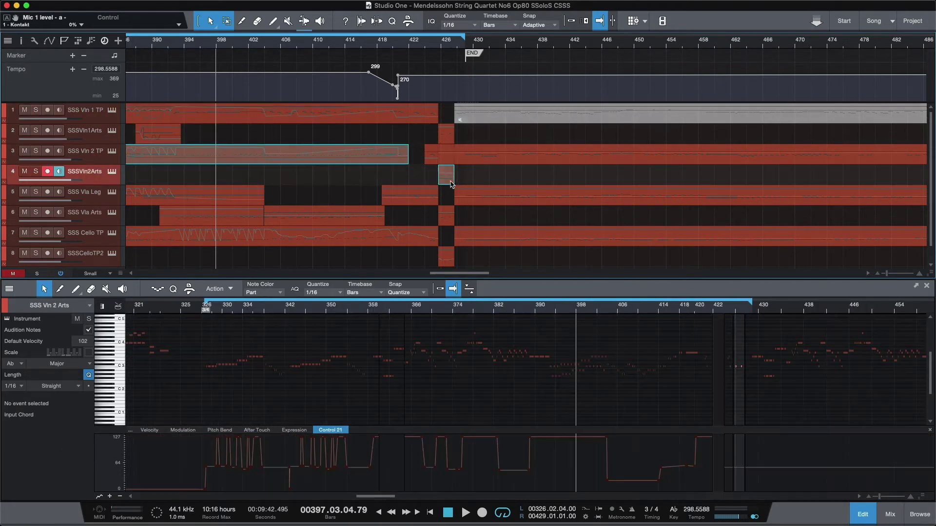
click(89, 162)
click(38, 172)
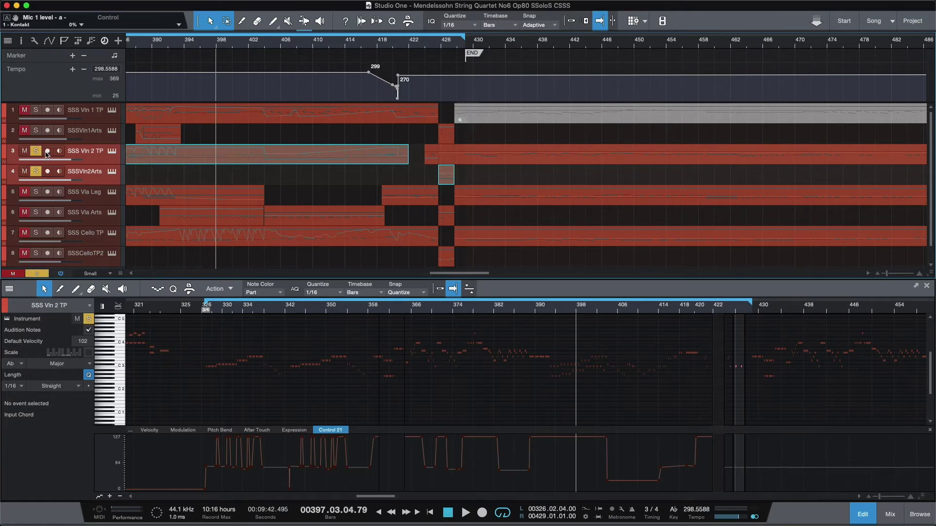
- Play the second violins from bar 428 near the loop end into the loop start at bar 326
click(460, 46)
key(space)
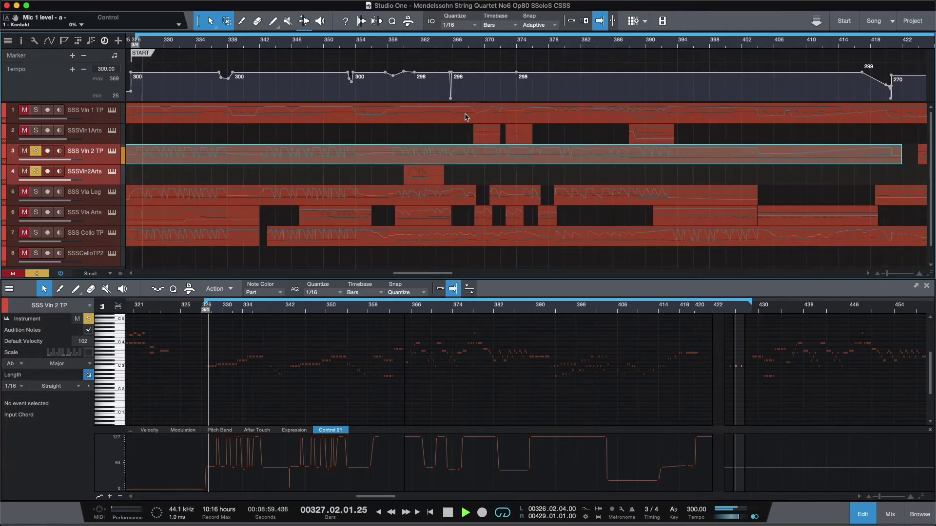
key(space)
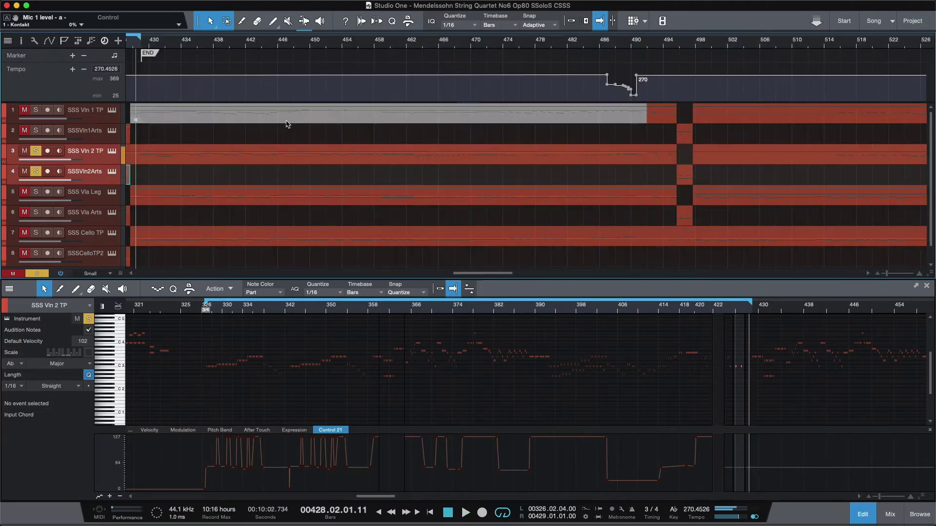
- In the SSS Vln 2 TP instrument's mic mix, raise the T microphone and lower the C microphone, start playback and close the instrument
click(111, 152)
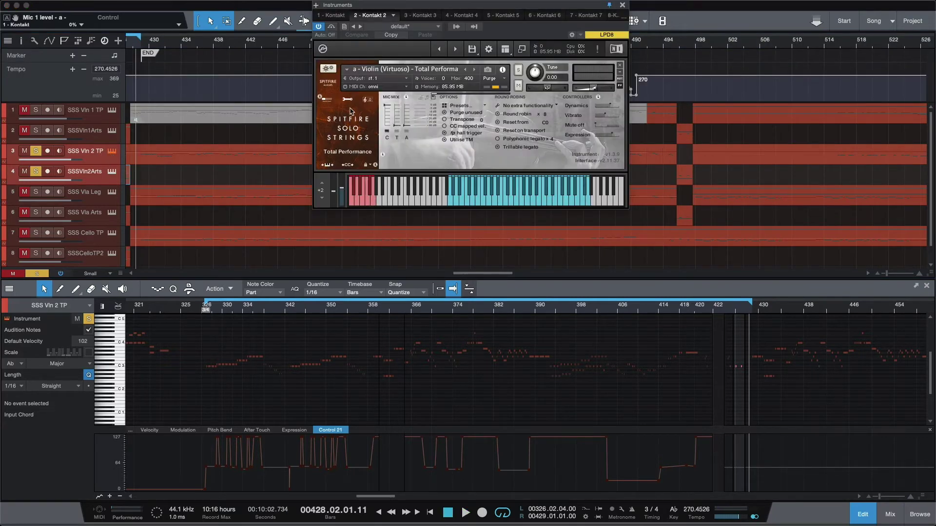
click(329, 102)
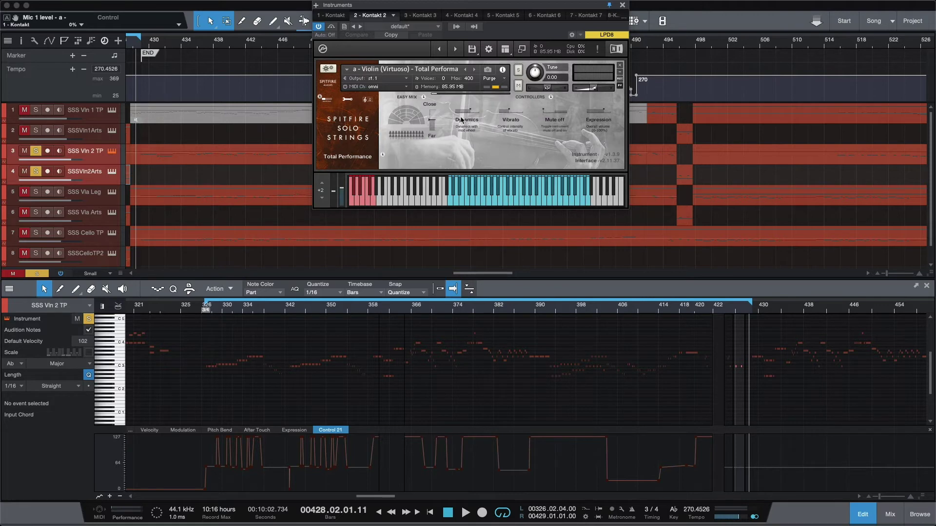
click(348, 100)
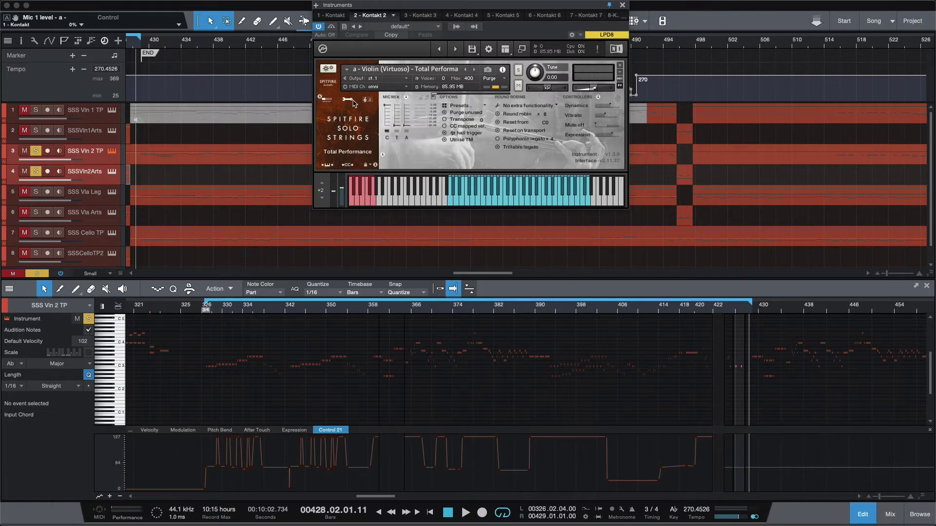
click(397, 125)
drag(387, 106, 388, 135)
key(space)
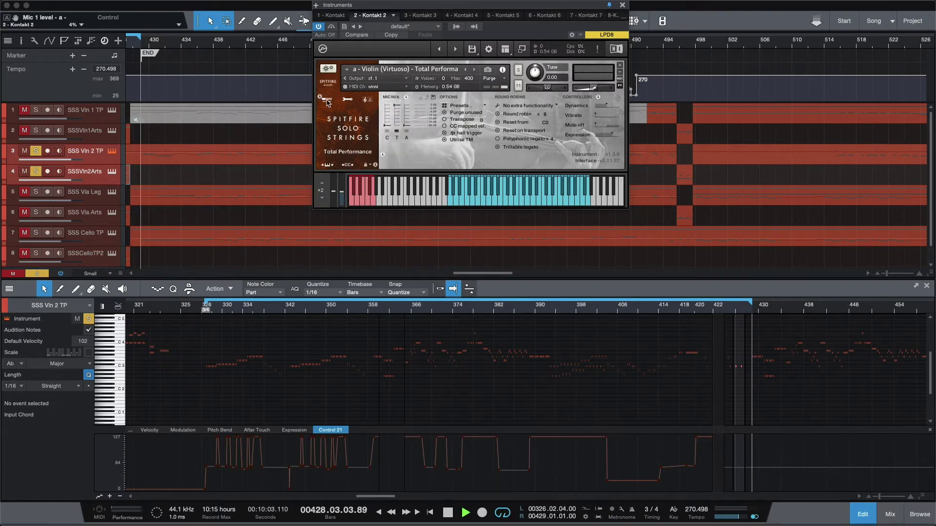
click(622, 6)
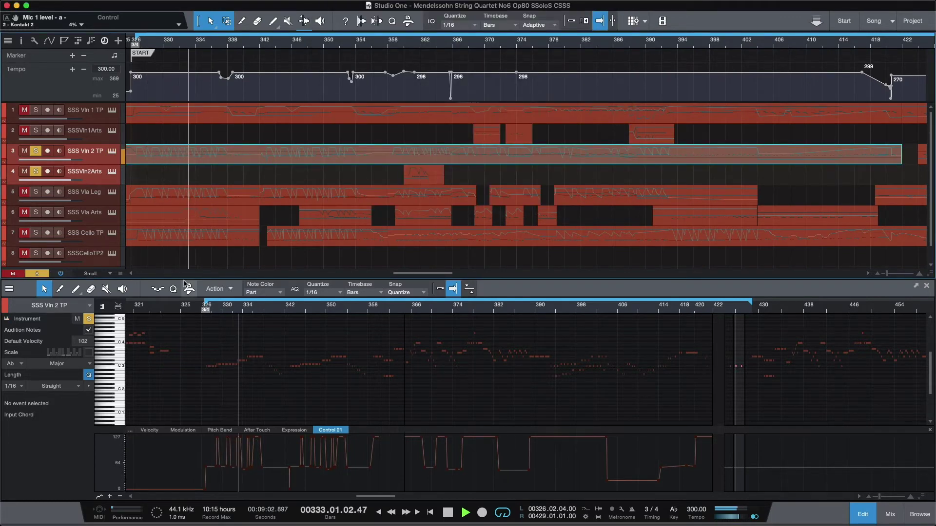
- Play the second violins up to bar 344 and focus on the notes and Control 21 curve of bars 329 to 342
click(248, 322)
drag(248, 322, 322, 334)
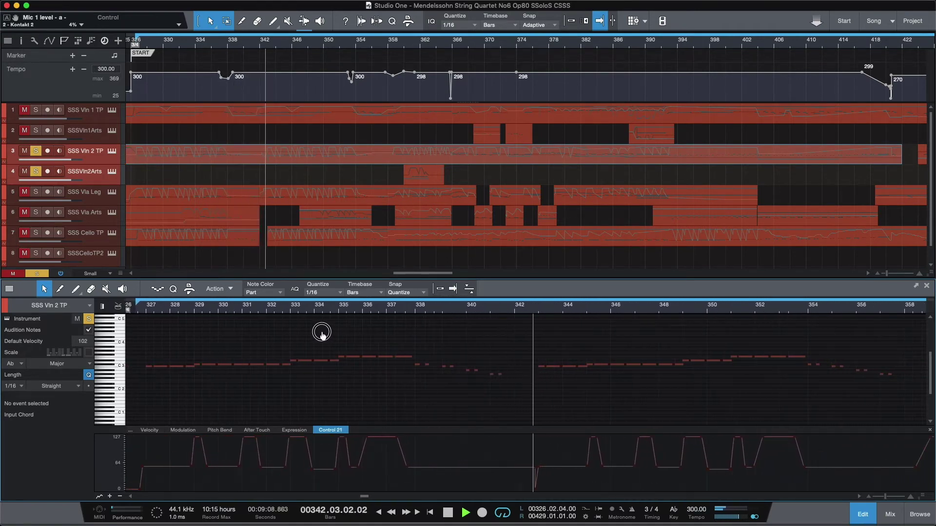
drag(571, 305, 589, 316)
key(space)
click(530, 312)
drag(363, 313, 353, 321)
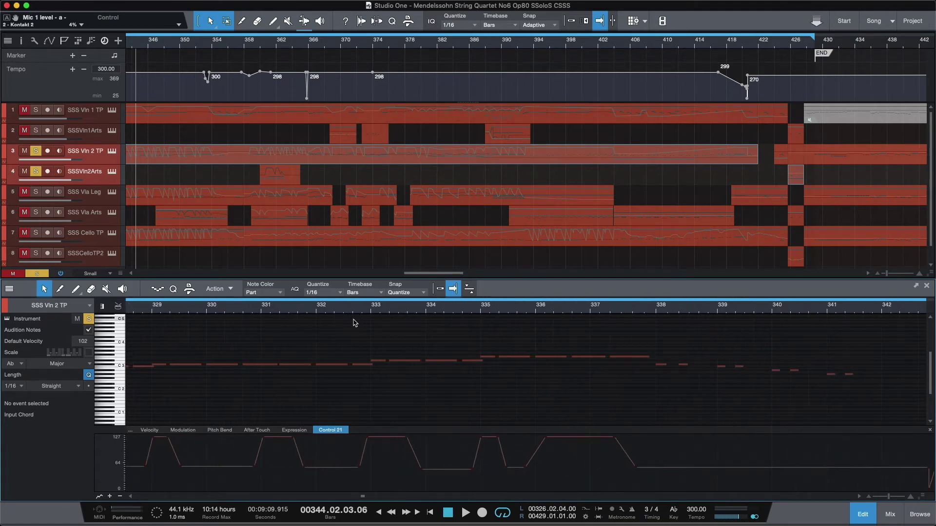
- Audition the second violin notes repeatedly from the second beat of bar 332, leading into the Control 21 rise at bar 333
key(space)
key(space)
click(356, 313)
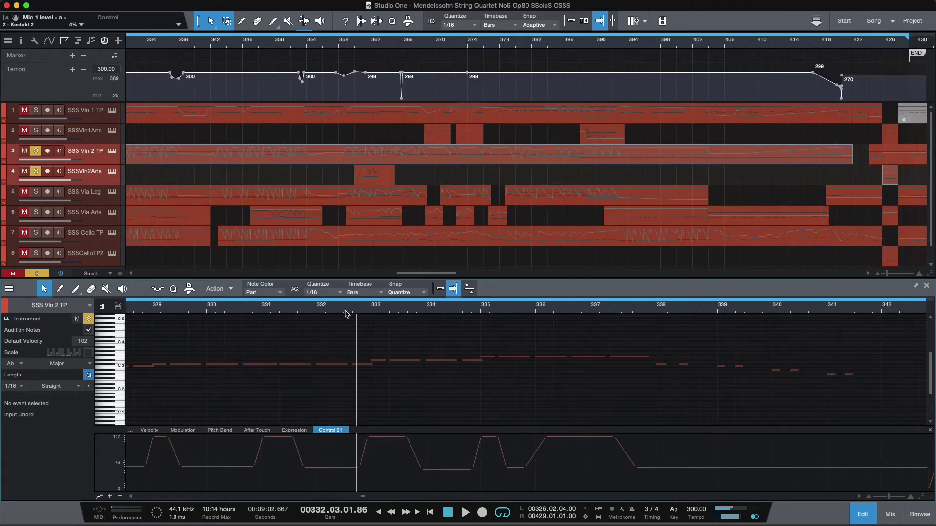
drag(346, 313, 344, 335)
click(352, 312)
key(space)
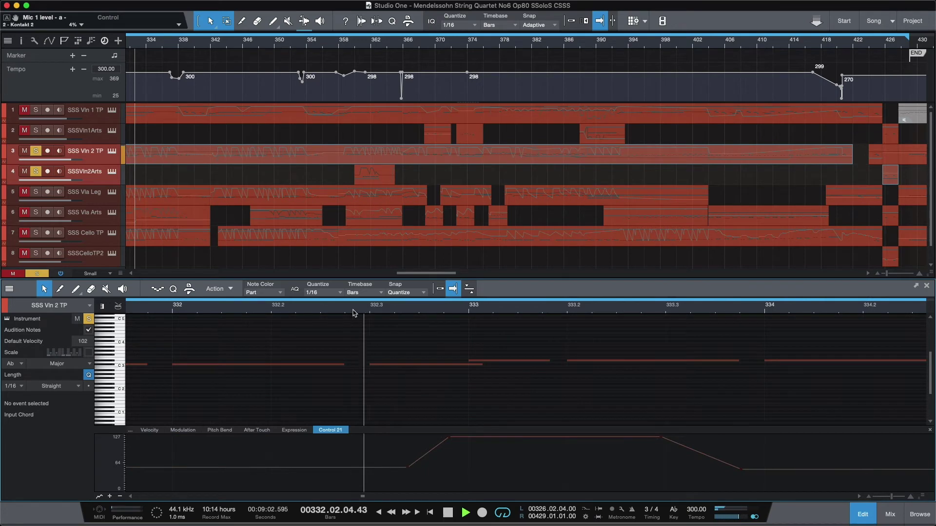
key(space)
key(space)
key(space)
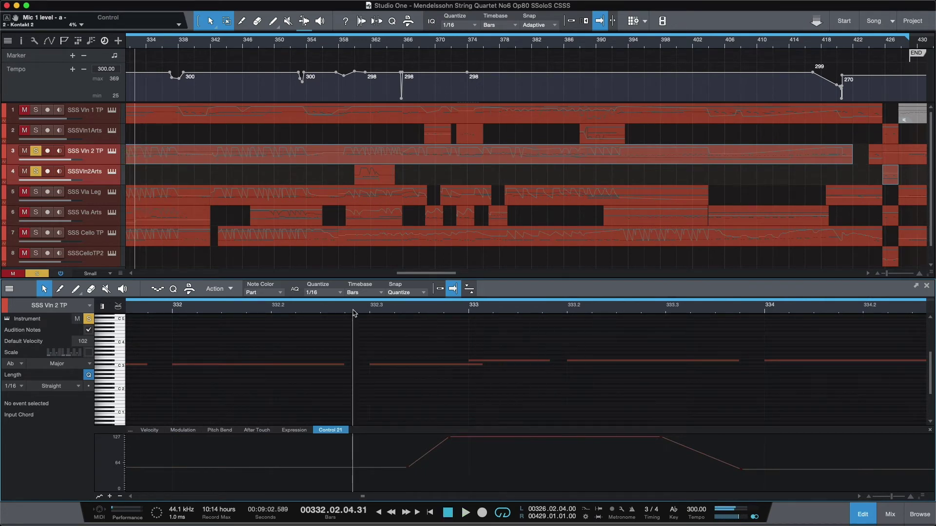
- Show the controllers of the SSS Vln 2 TP instrument and watch them while playing from bar 332
click(111, 152)
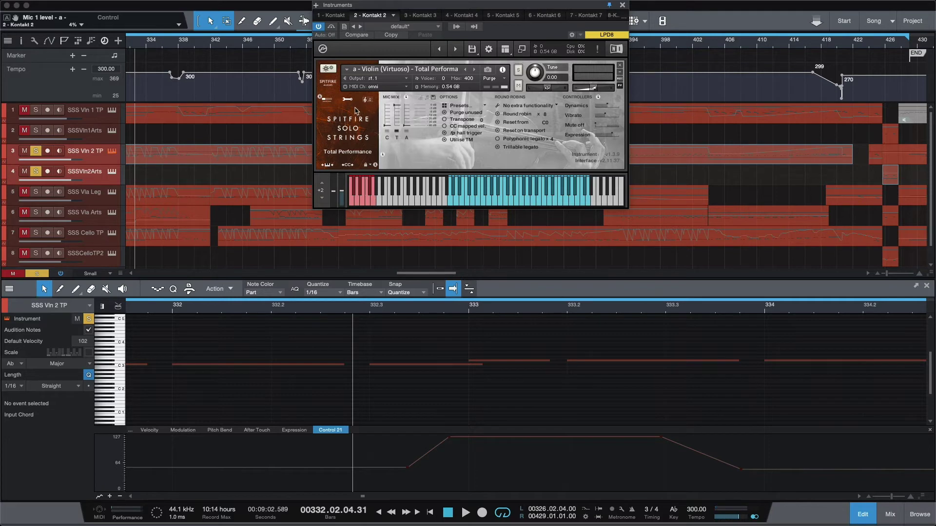
click(328, 100)
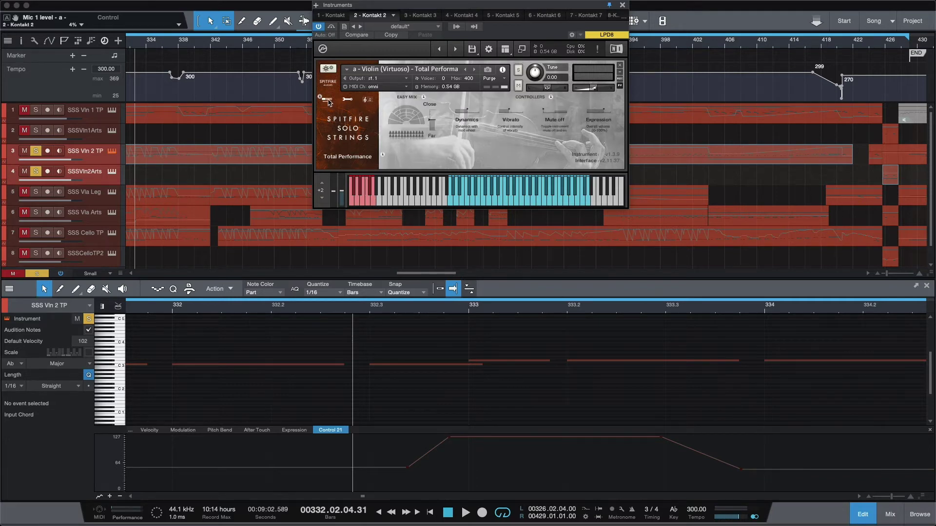
key(space)
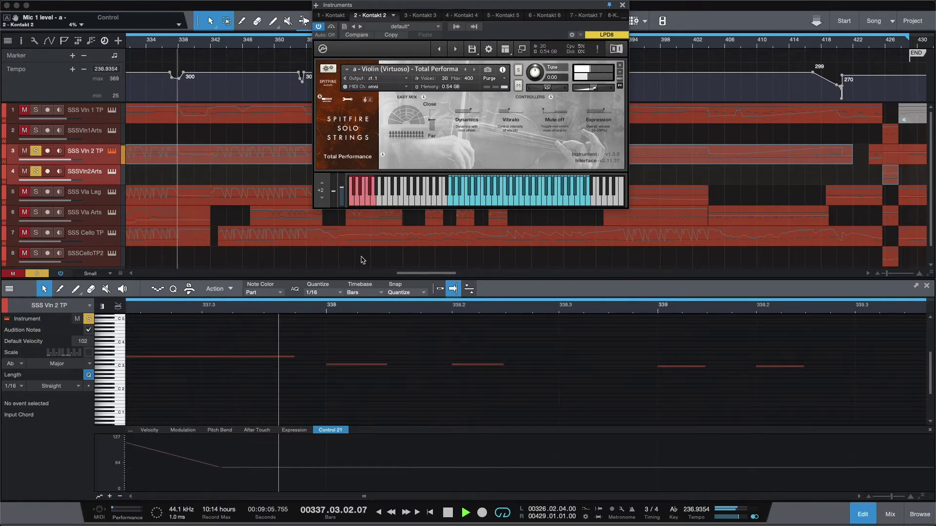
- Widen the note view to bars 333 to 364, stop the second violin playback and show the SSS Vln 2 TP instrument's mic mix
drag(366, 302, 272, 271)
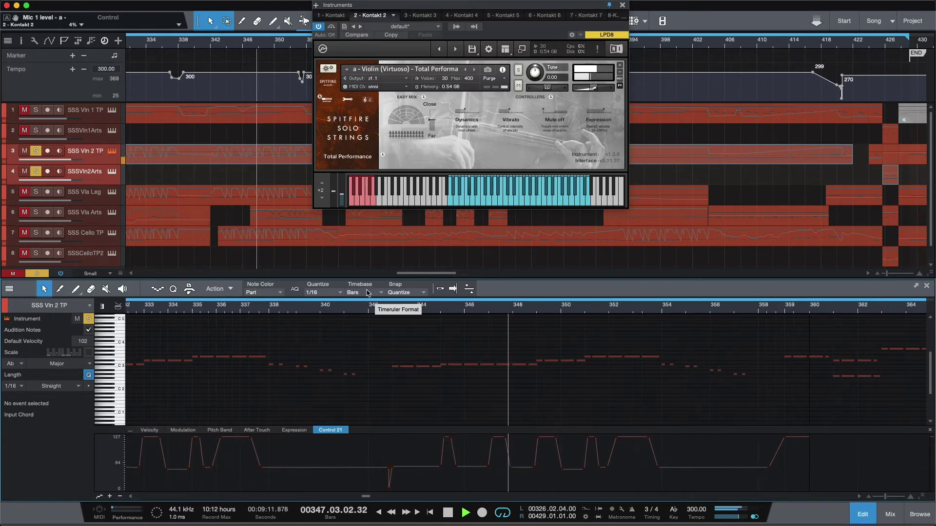
key(space)
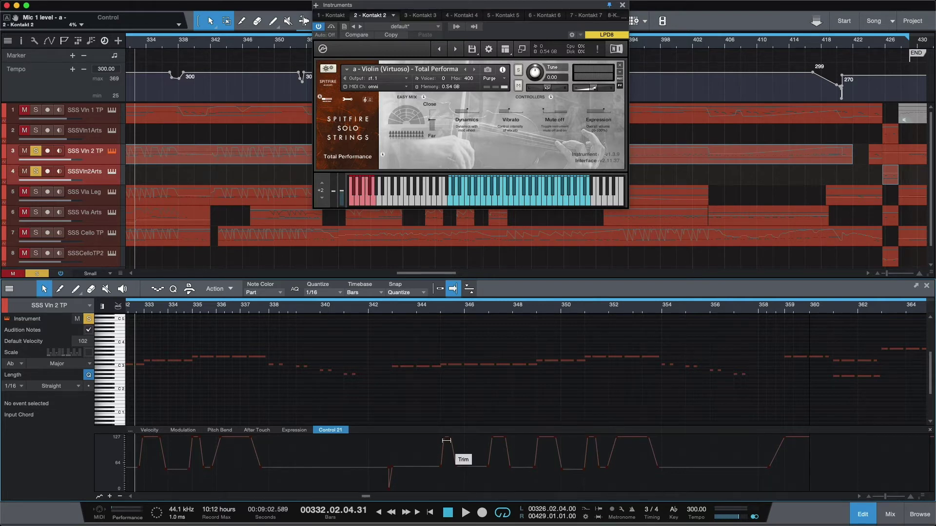
click(349, 100)
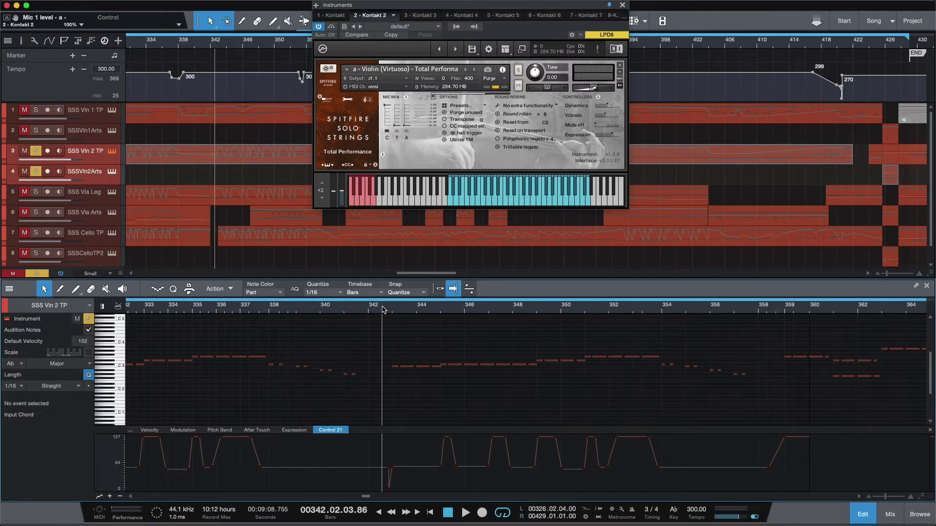
- Audition the second violins repeatedly from bar 342, following the Control 21 peaks and the instrument's controllers
key(space)
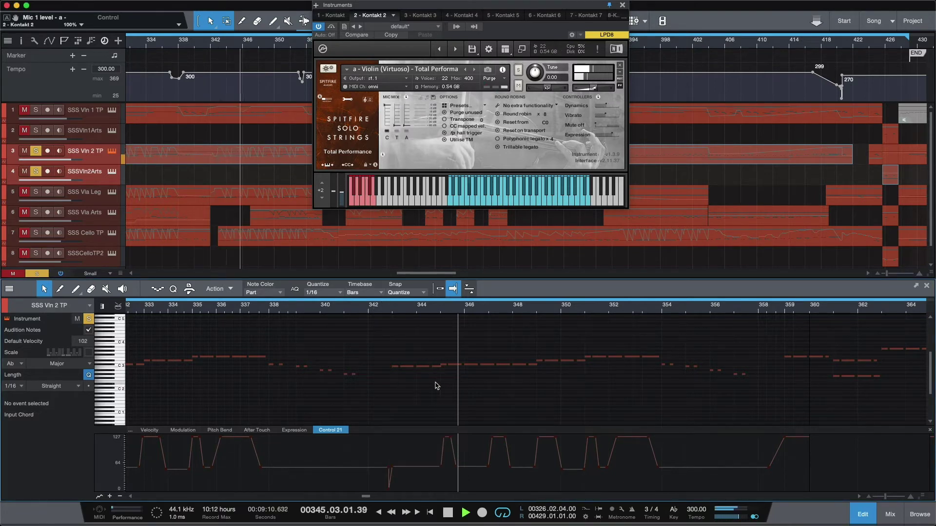
key(space)
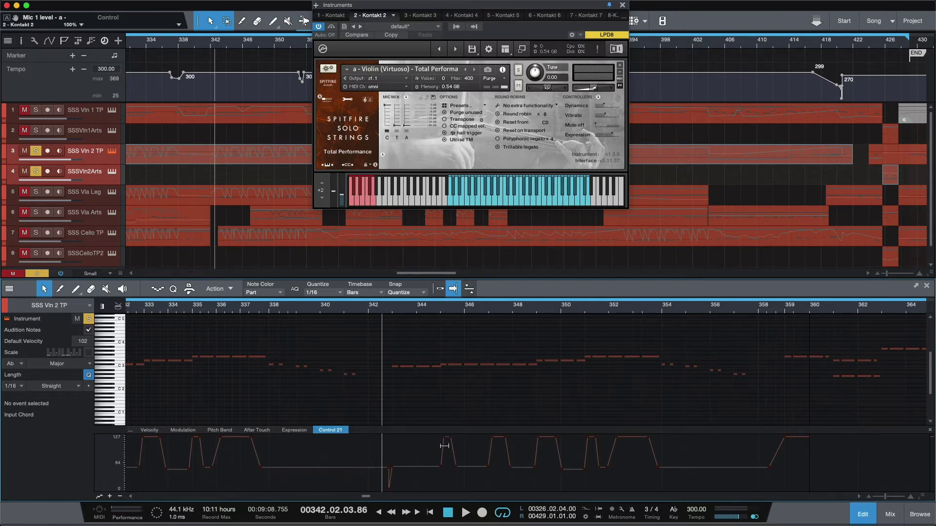
key(space)
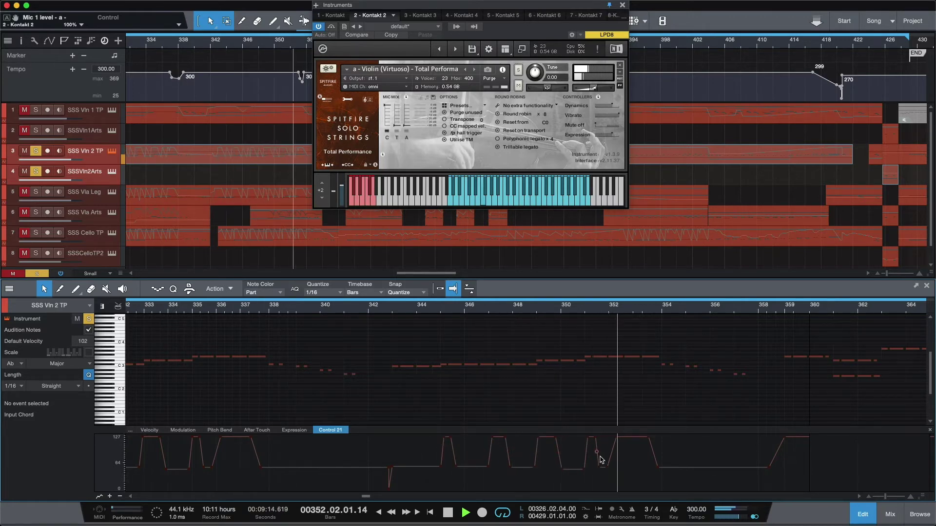
key(space)
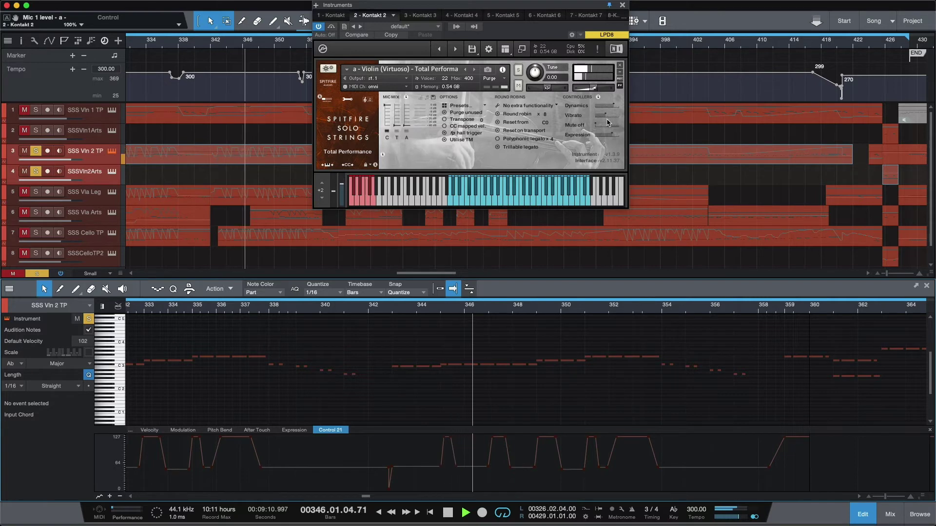
key(space)
- Lower the C microphone and raise the T microphone in the mic mix, then audition the second violins from bar 342
drag(388, 115, 381, 199)
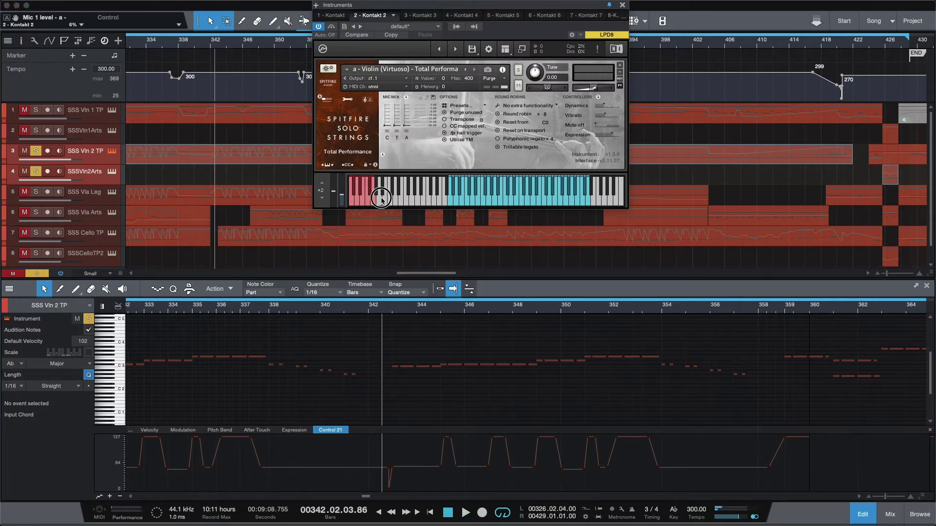
drag(396, 128, 401, 70)
key(space)
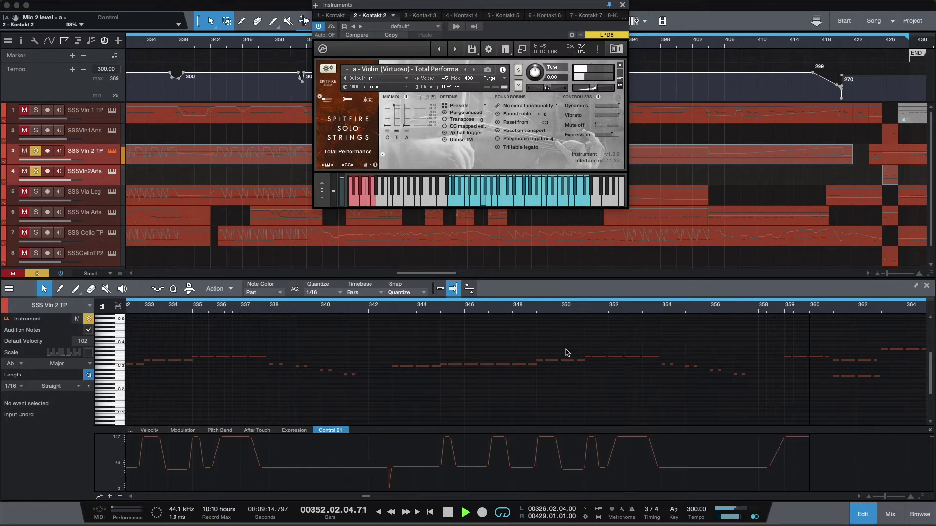
drag(606, 311, 292, 312)
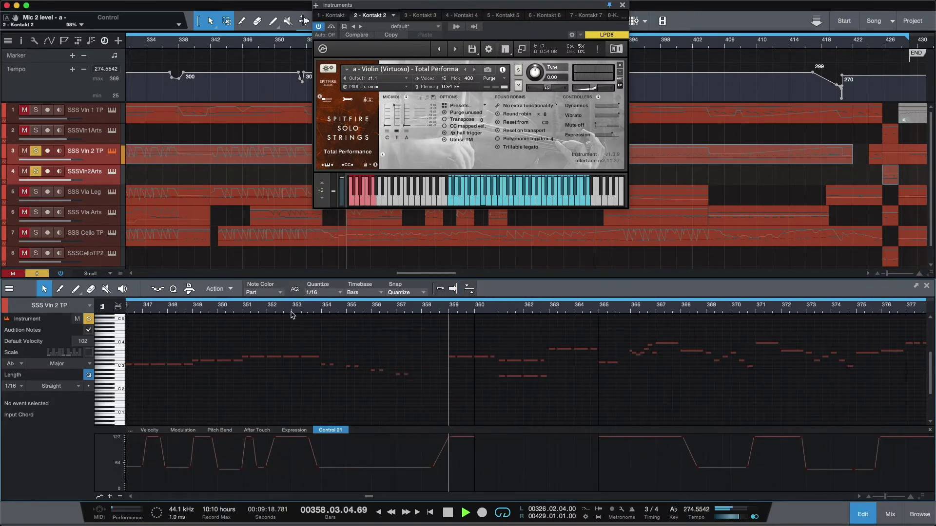
key(space)
- Raise the C microphone alongside the T microphone and audition the second violins from the end of bar 353
click(320, 310)
drag(398, 114, 389, 96)
key(space)
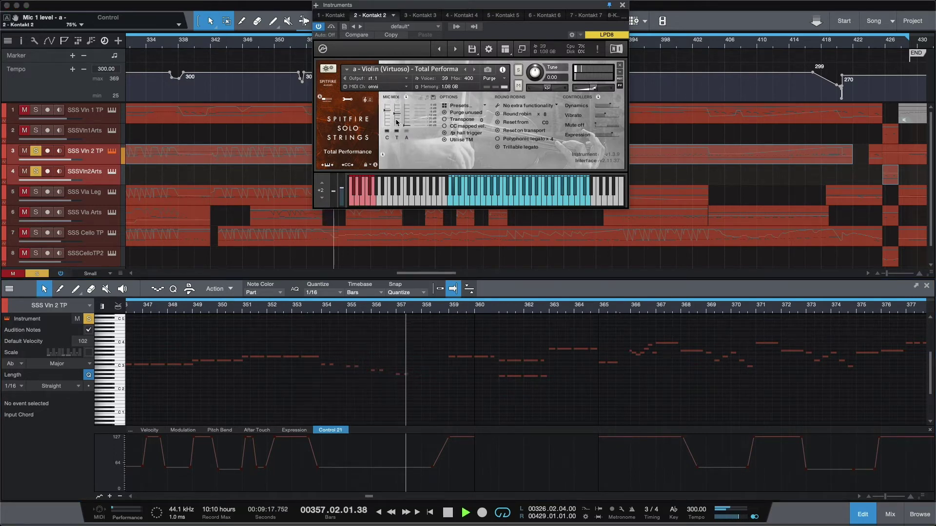
key(space)
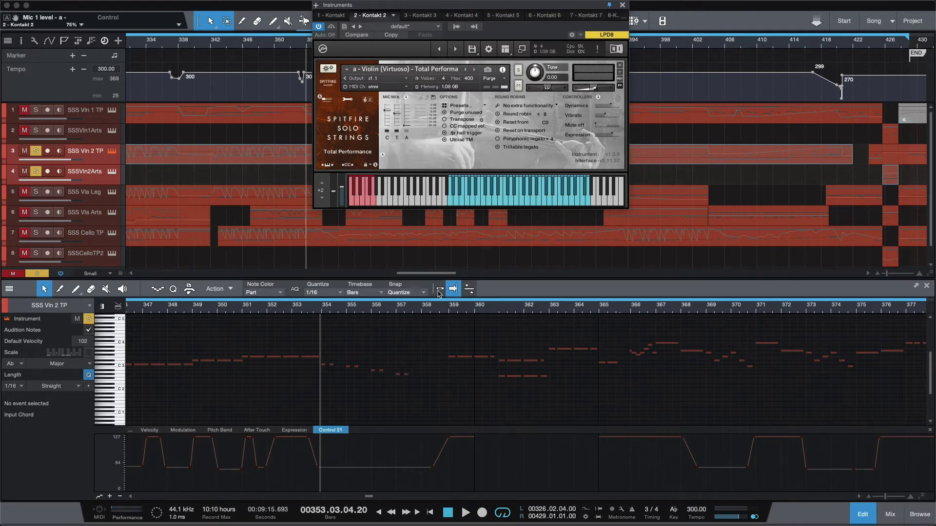
- Play the second violins from bar 358 while adjusting the T microphone and raising the A microphone in the mic mix
click(437, 309)
key(space)
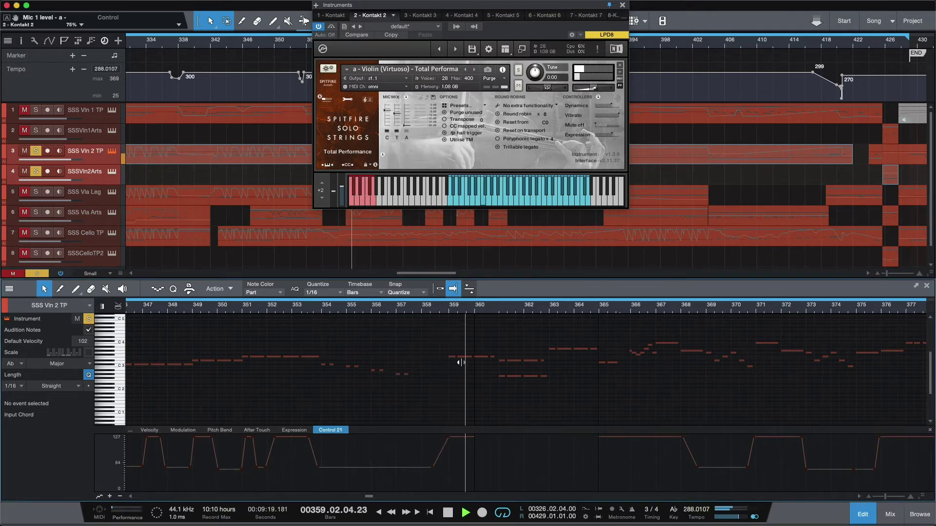
click(397, 116)
drag(396, 115, 411, 95)
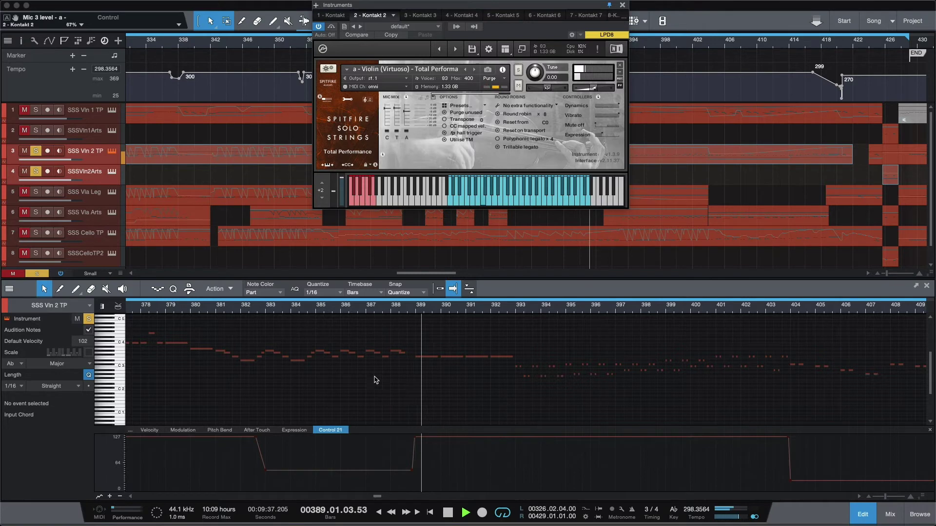
key(space)
- Play the second violins from bar 382 and display their velocities and modulation curve
scroll(653, 358, right, 10)
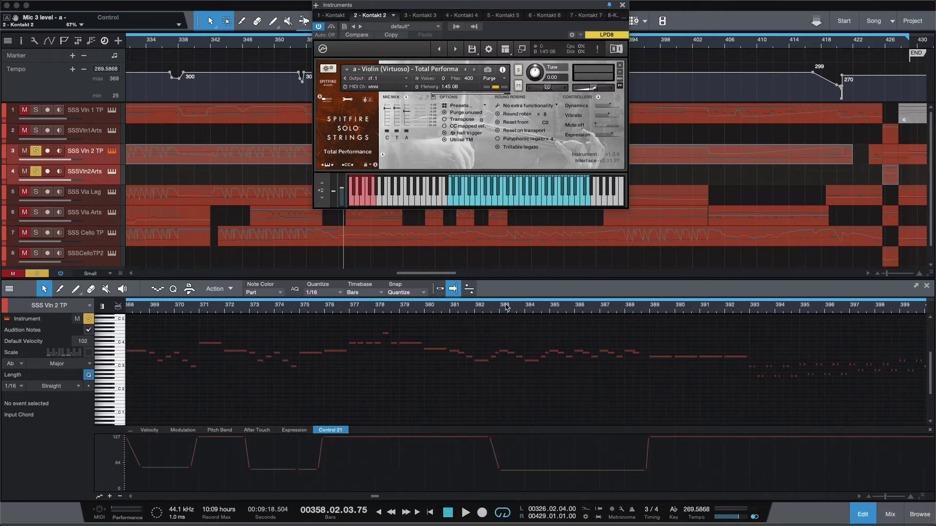
click(489, 307)
key(space)
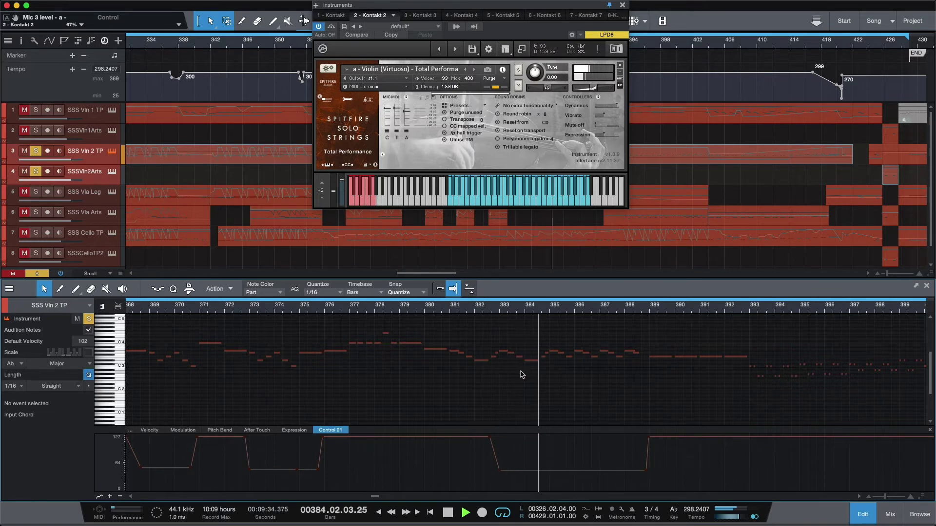
click(155, 431)
click(183, 430)
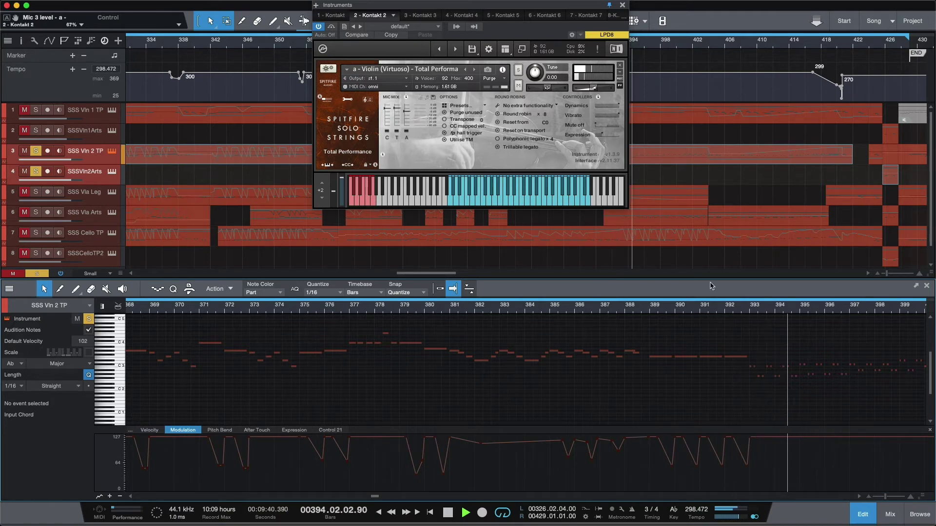
- Display the note velocities for bars 389 to 416 and return the playback position to the end of bar 392
drag(752, 308, 254, 308)
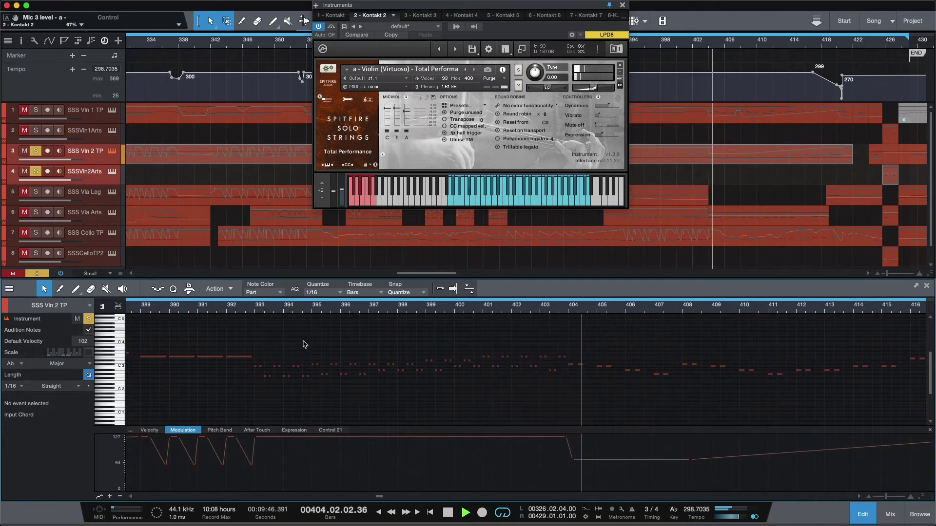
click(153, 431)
key(space)
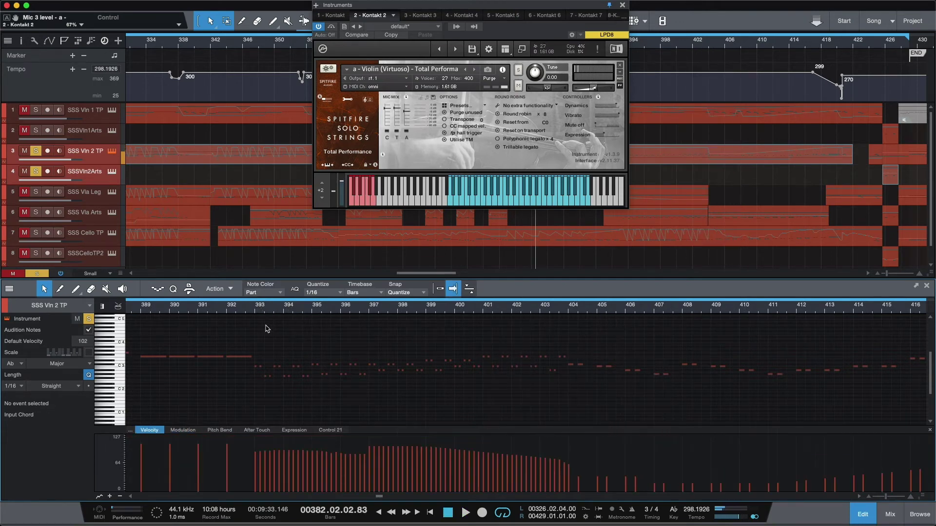
click(254, 310)
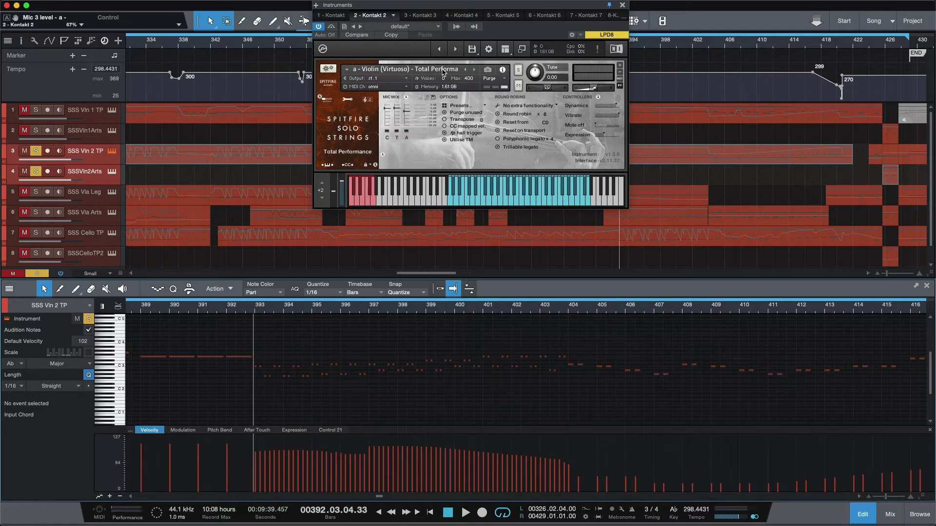
- Show the SSSVln2Arts instrument's short articulations including Spiccato, select the Long articulation and close the instrument
click(113, 172)
click(580, 327)
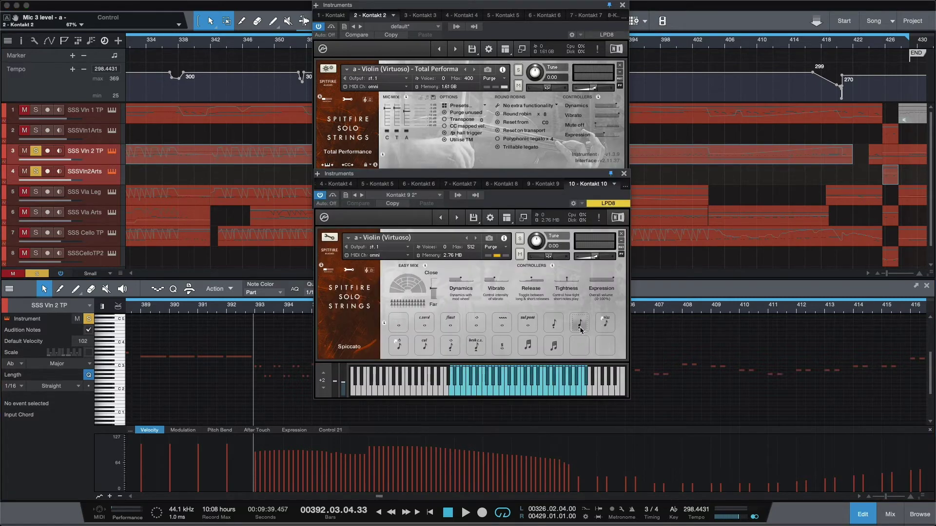
click(555, 323)
click(404, 325)
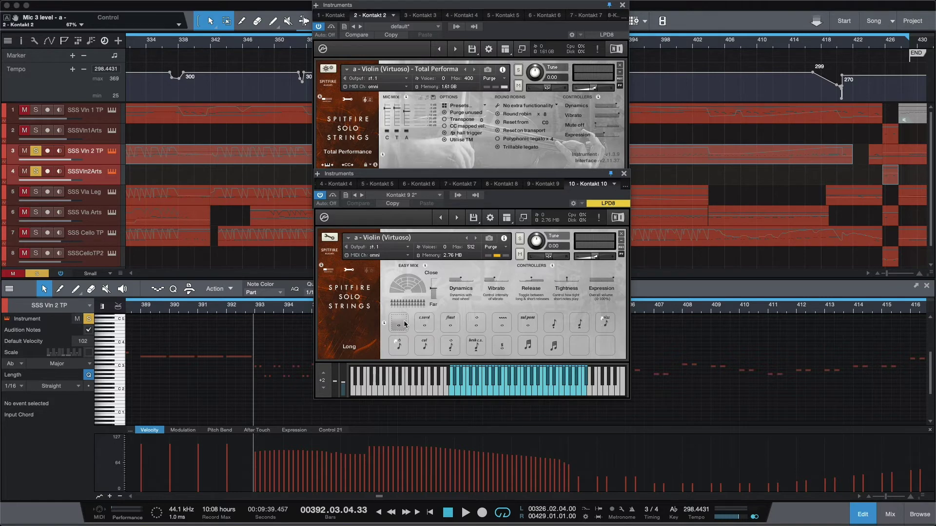
click(112, 172)
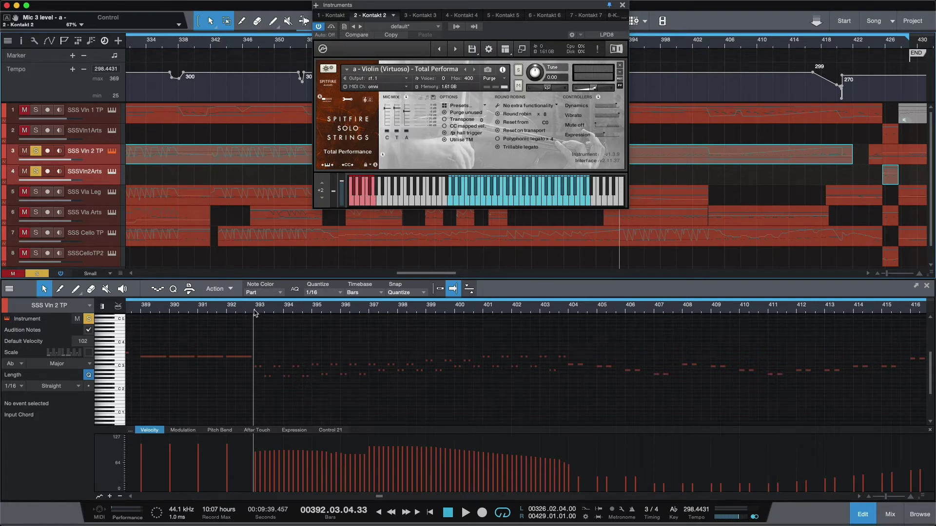
- Play the second violins from the end of bar 392 and display the modulation curve for bars 392 to 430
key(space)
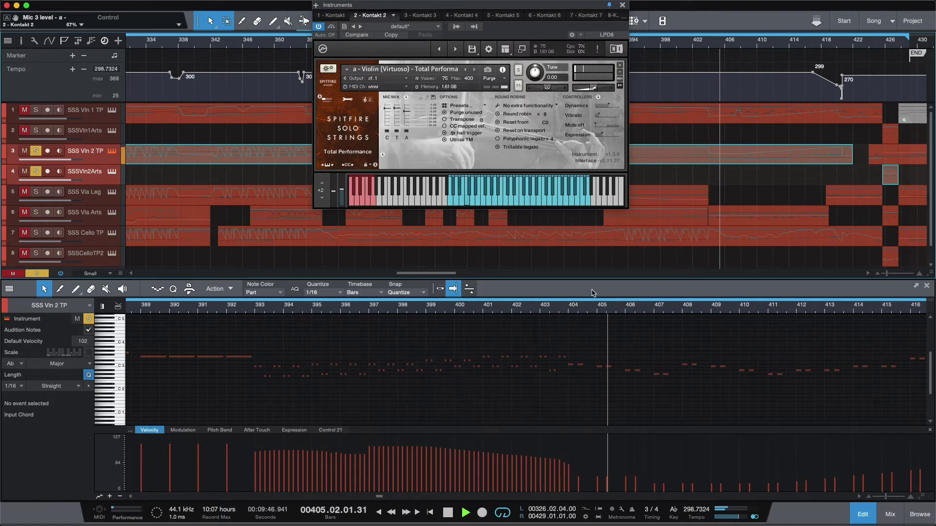
drag(591, 309, 384, 304)
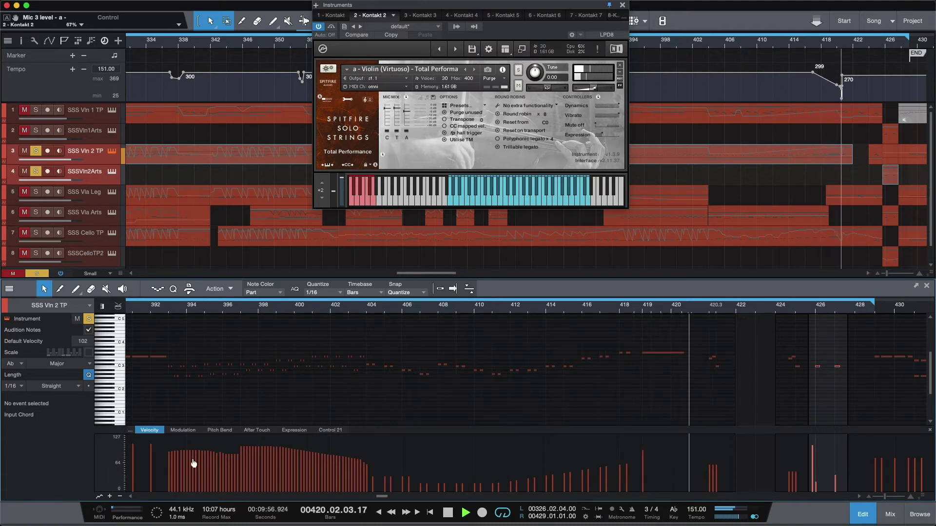
click(181, 430)
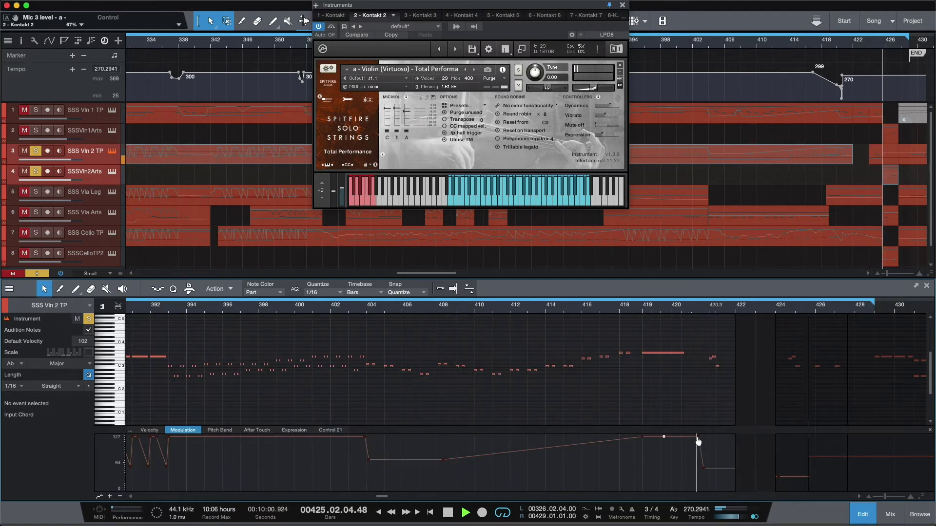
- Reshape the second violin modulation curve to start falling in bar 419 through a lower point at bar 420, and stop playback
drag(664, 437, 680, 453)
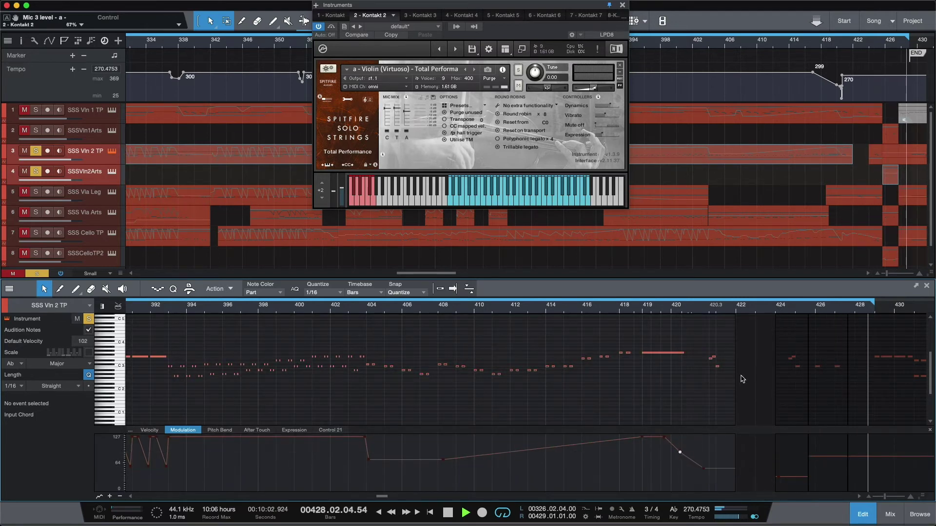
key(space)
key(f)
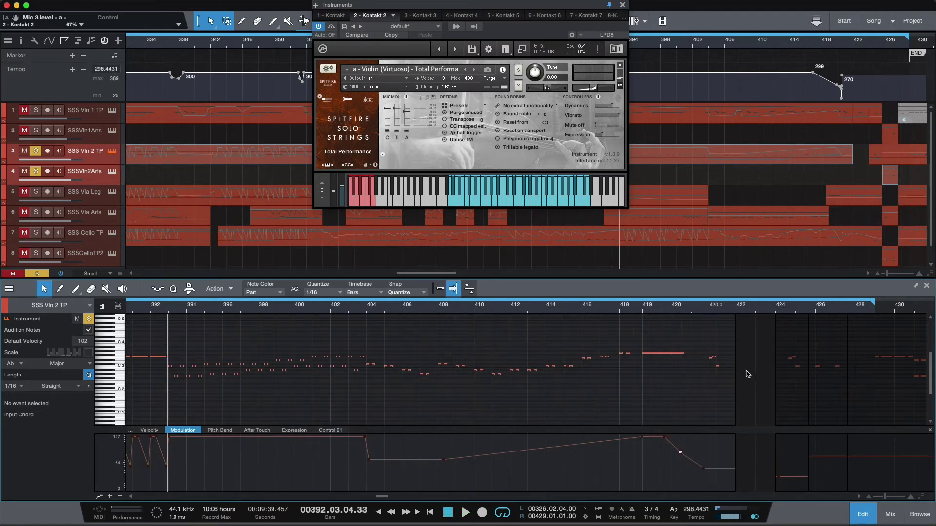
- Unsolo the two second violin tracks, solo SSS Vla Leg and SSS Vla Arts, and close the instrument window
click(34, 172)
click(37, 152)
click(87, 201)
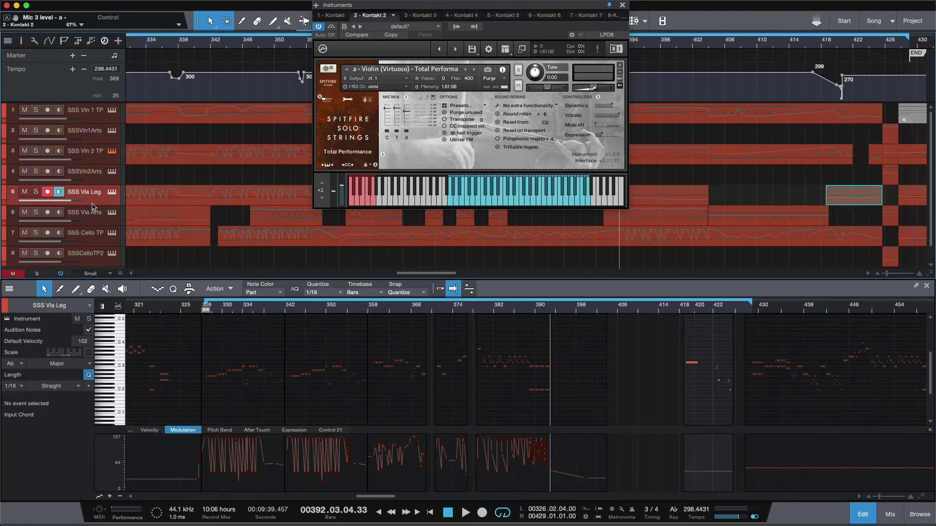
click(99, 222)
drag(38, 215, 37, 202)
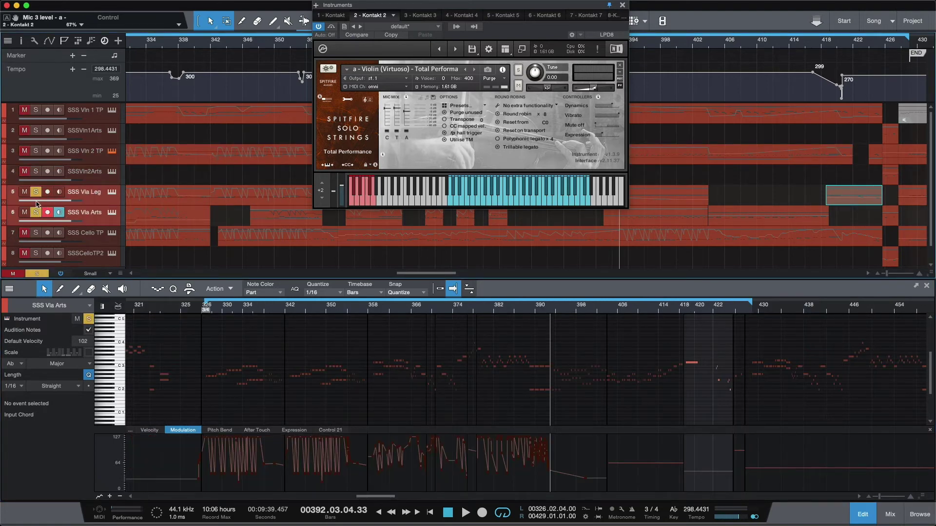
click(622, 5)
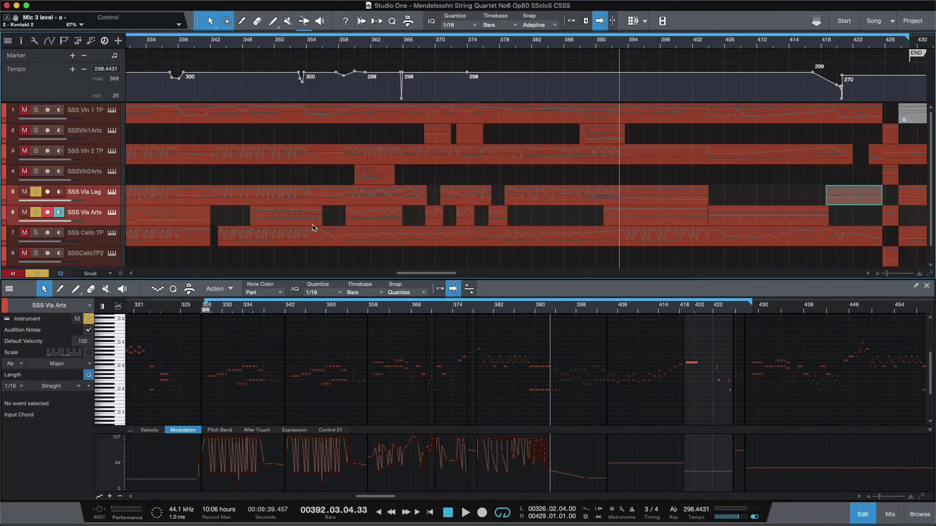
- Play the viola tracks from bar 326 and focus on the notes and modulation curve of bars 329 to 348
click(908, 47)
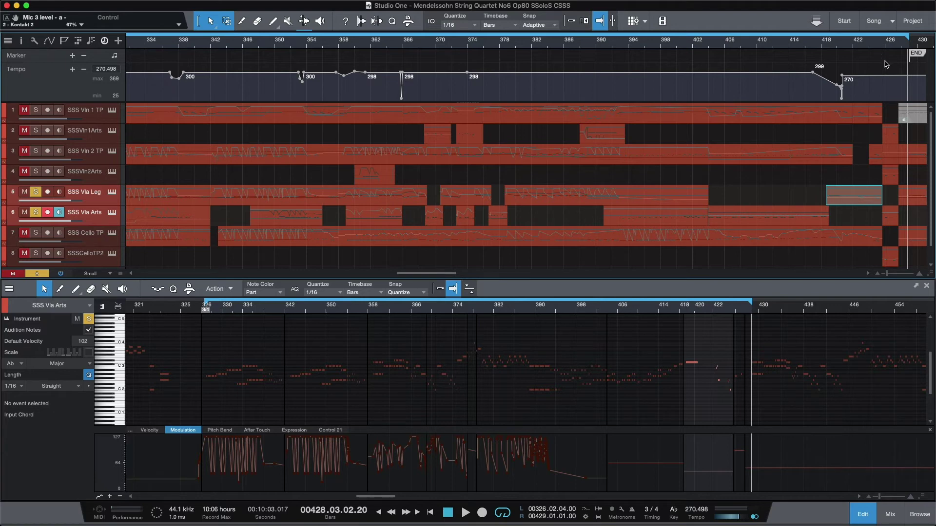
key(Return)
key(space)
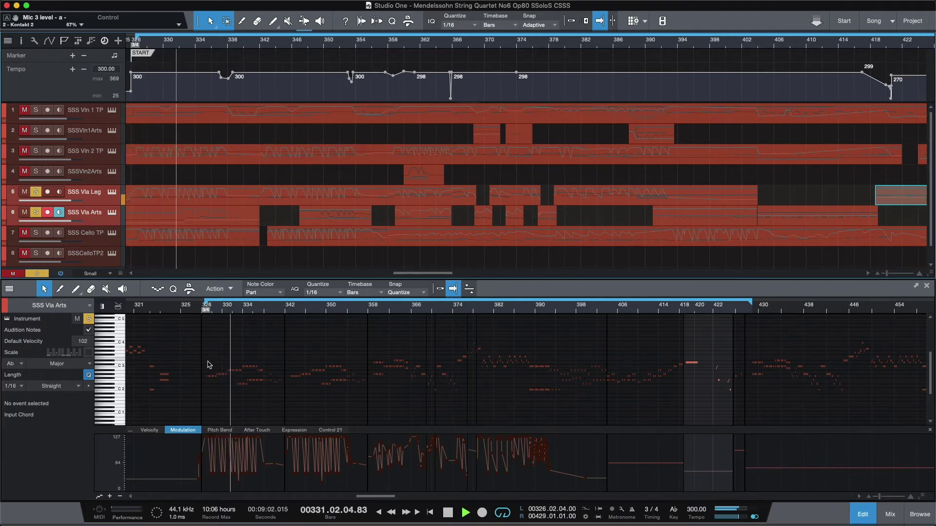
drag(234, 311, 323, 330)
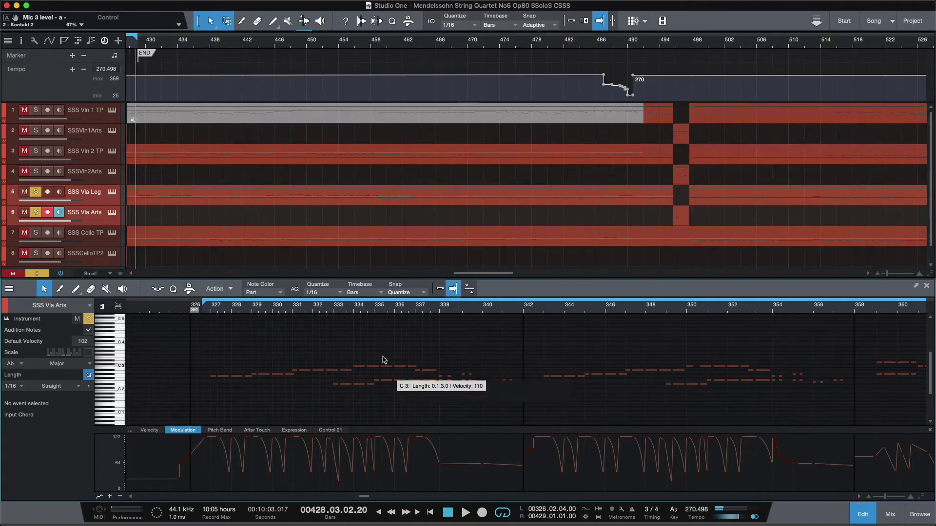
drag(363, 309, 364, 318)
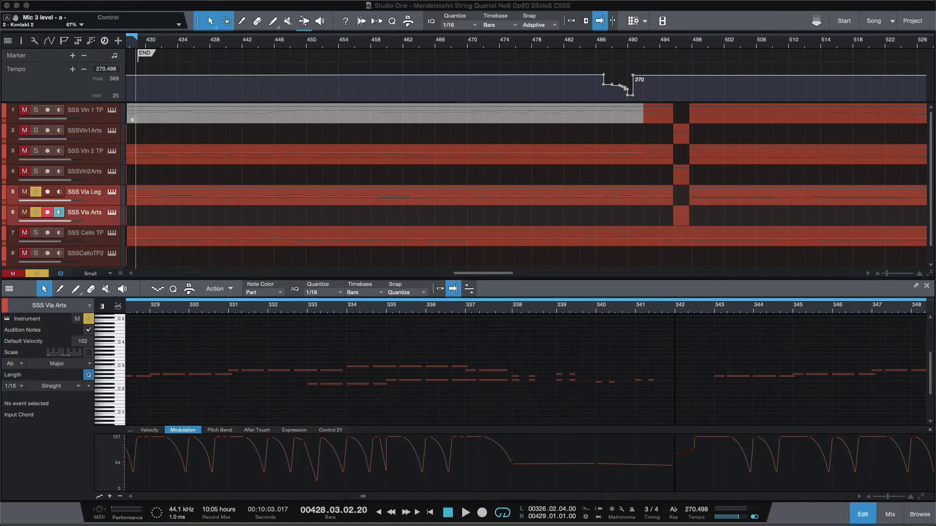
- Switch to the String Quartet No.6, Op.80 complete score PDF and examine the Allegro assai opening on page 8
click(435, 491)
drag(646, 142, 639, 60)
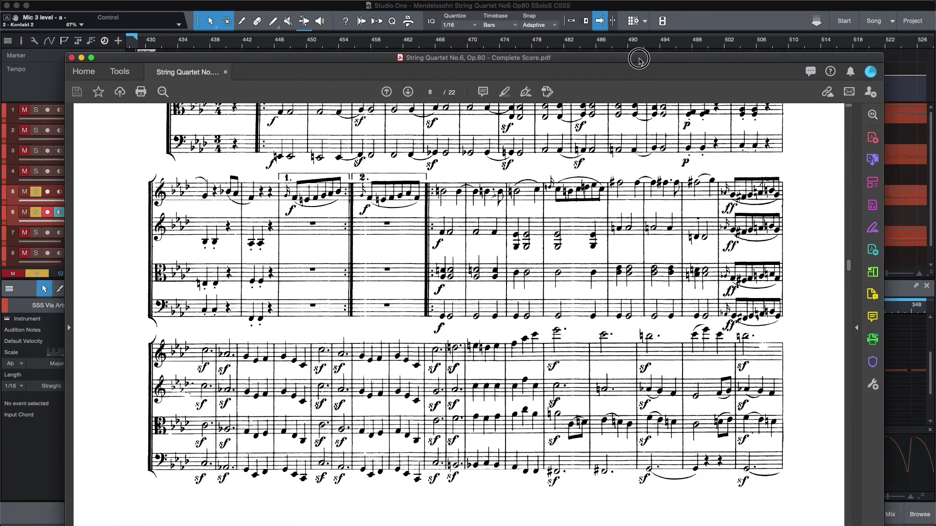
scroll(570, 259, up, 8)
scroll(542, 266, down, 2)
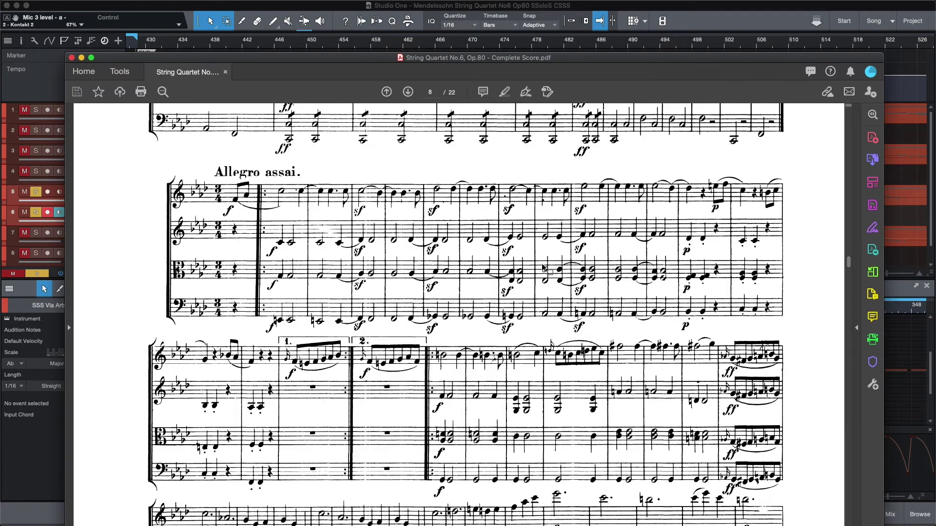
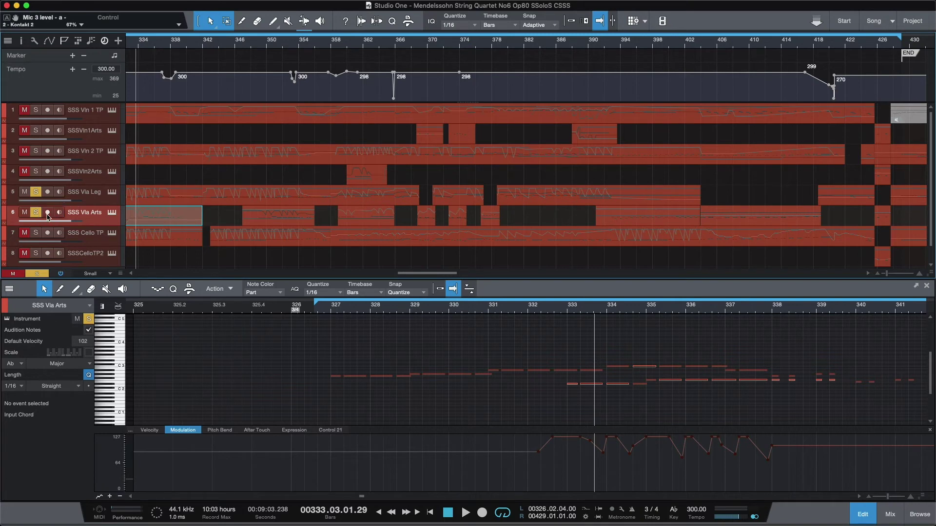
- Replay the solo viola tracks from bar 332 and compare the passage with the Allegro assai on page 8 of the score PDF
click(555, 311)
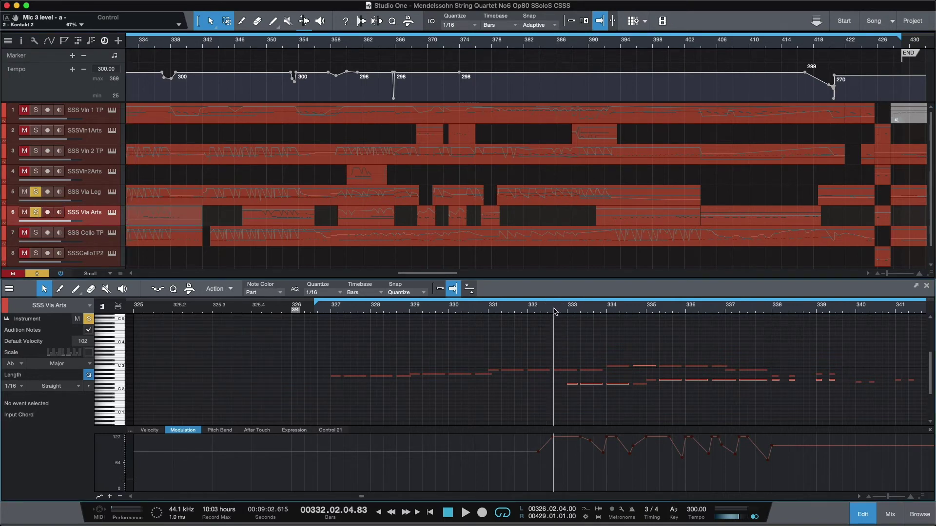
click(552, 312)
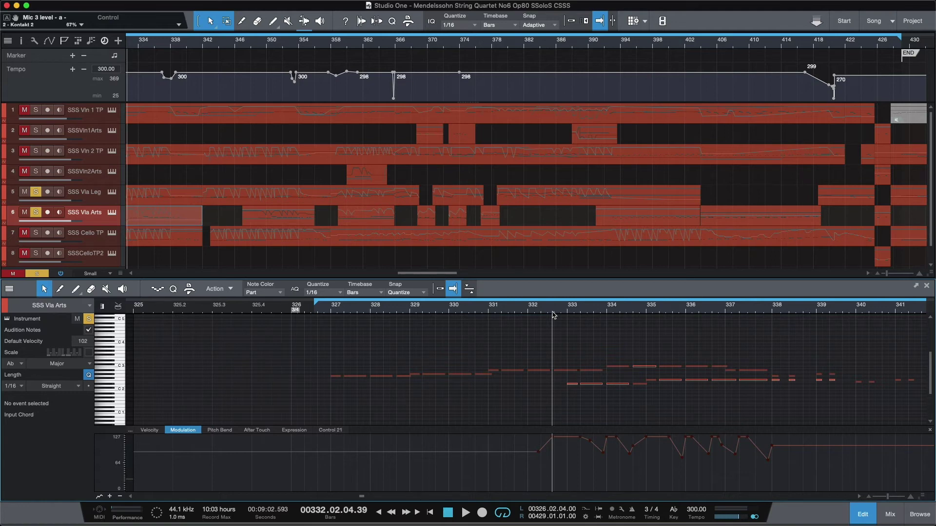
key(space)
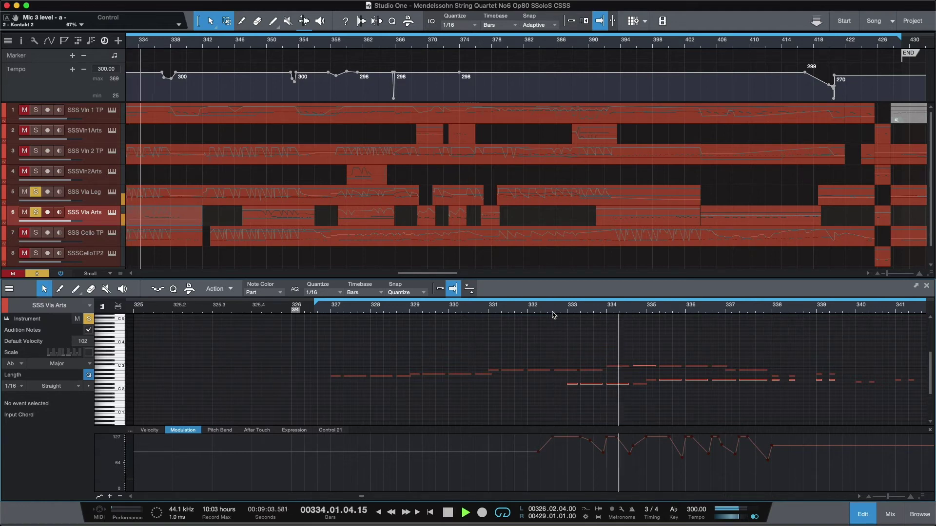
key(space)
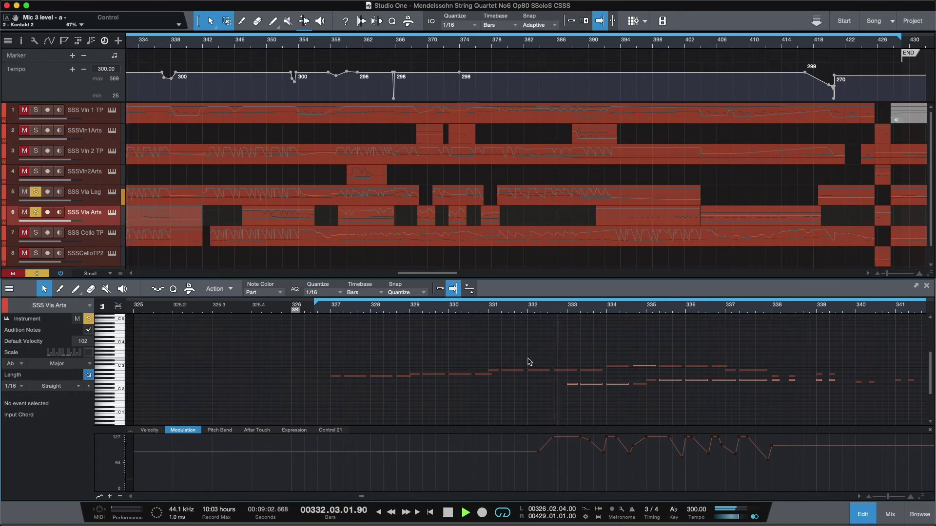
key(space)
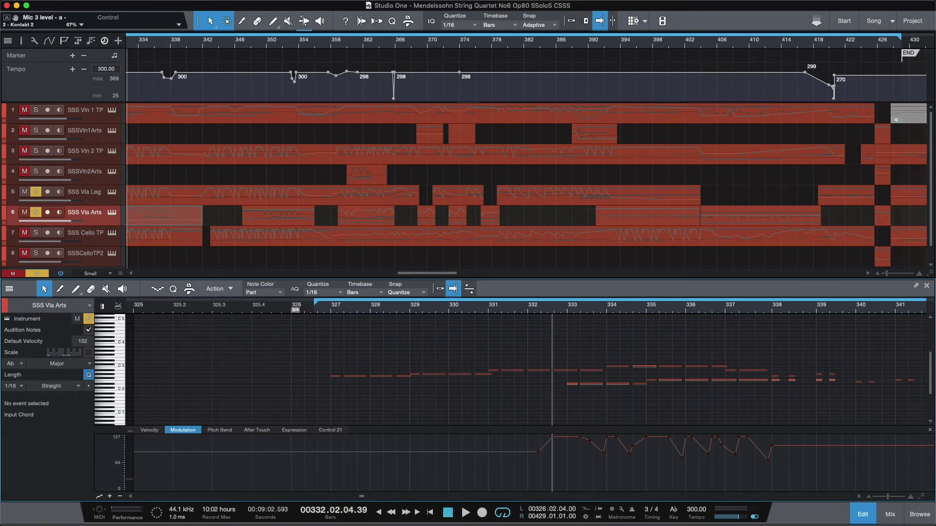
drag(512, 525, 566, 104)
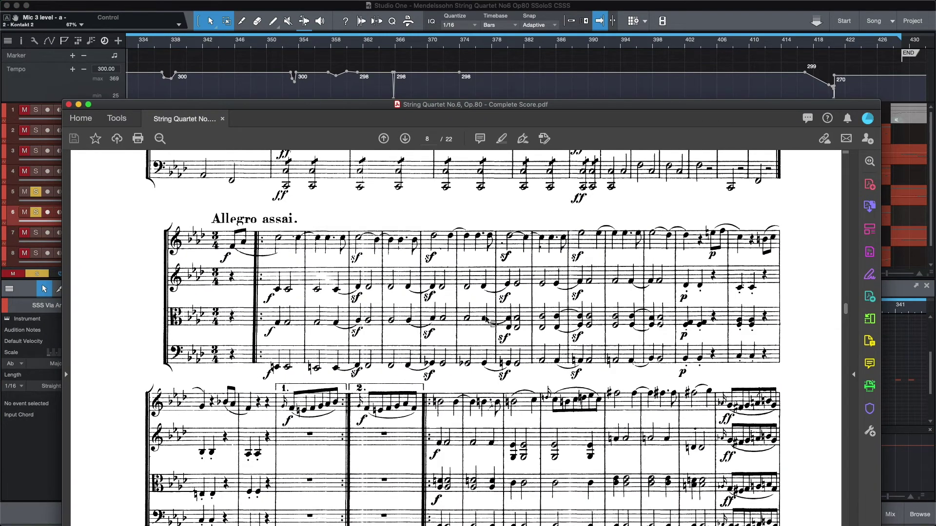
drag(616, 104, 263, 525)
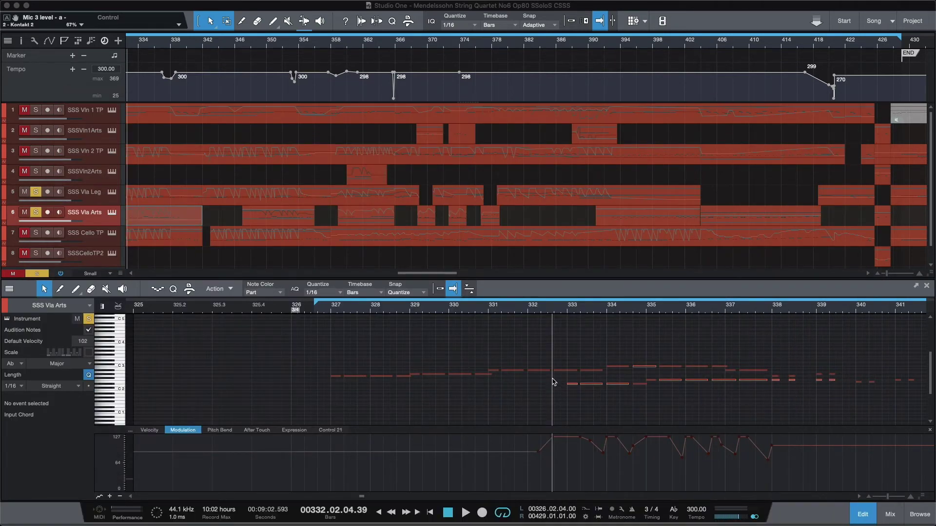
- Play the viola tracks on from bar 332 and follow the notes and modulation curve up to about bar 370
key(space)
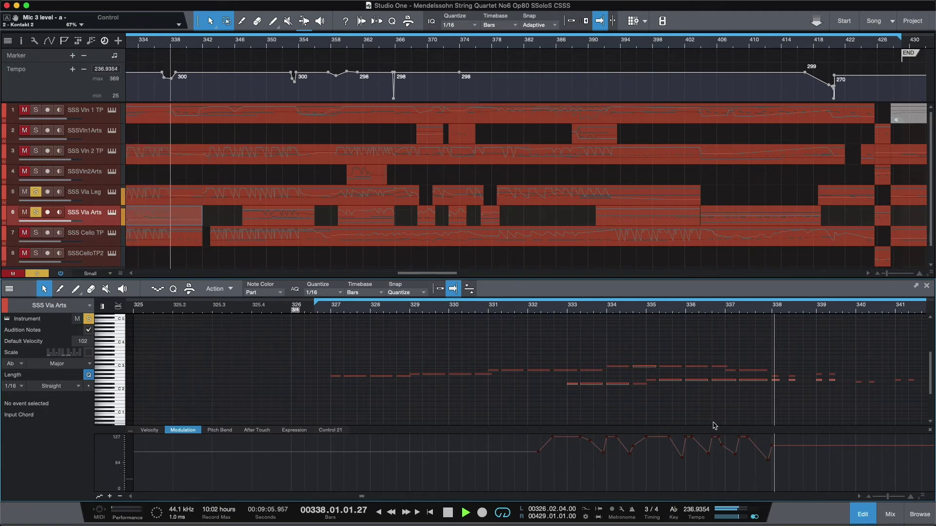
drag(751, 309, 312, 322)
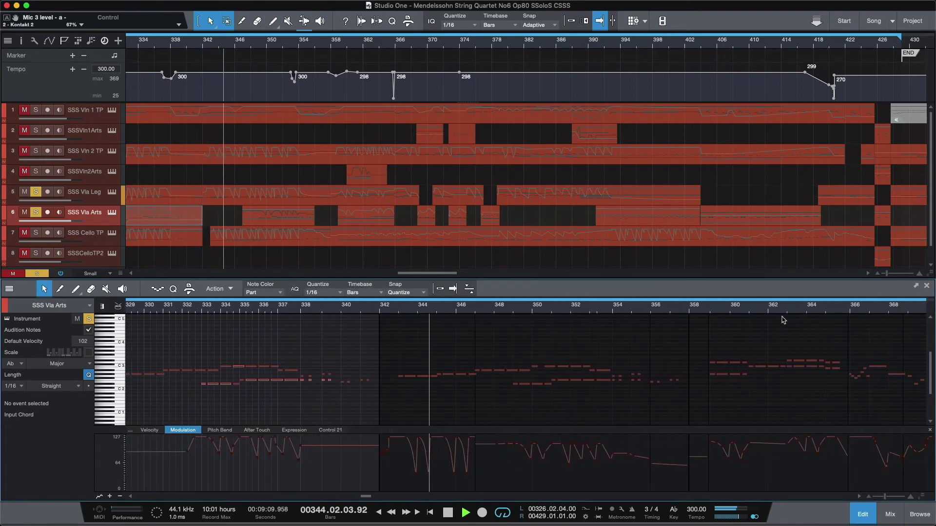
mouse_move(778, 307)
mouse_down()
mouse_move(775, 321)
mouse_move(783, 318)
mouse_up()
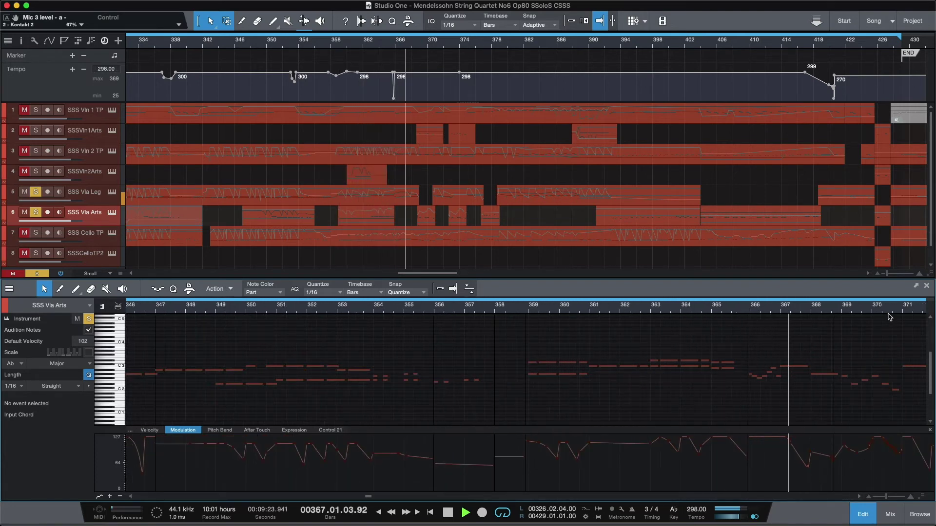
drag(877, 311, 524, 321)
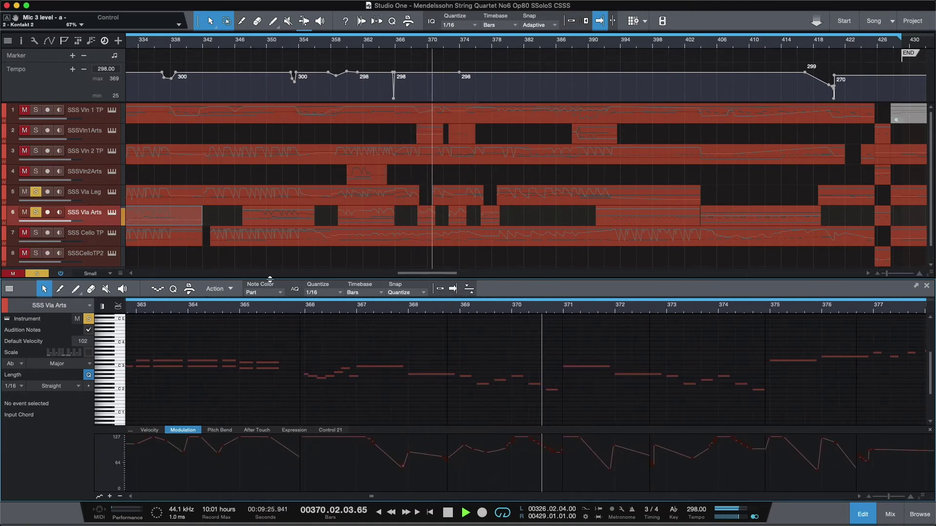
- Cue playback just before bar 366, open the SSS Vla Leg instrument, and audition the run with bowed legato
key(space)
click(300, 310)
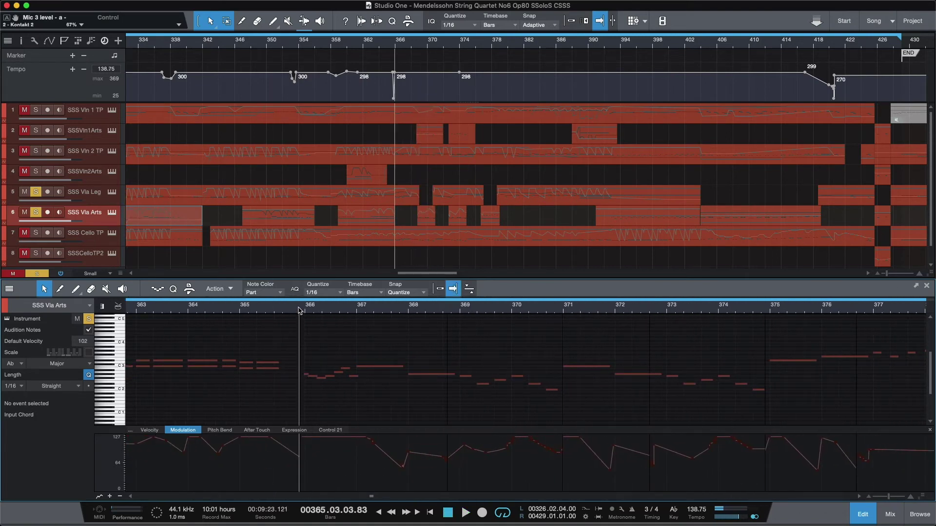
key(space)
click(112, 193)
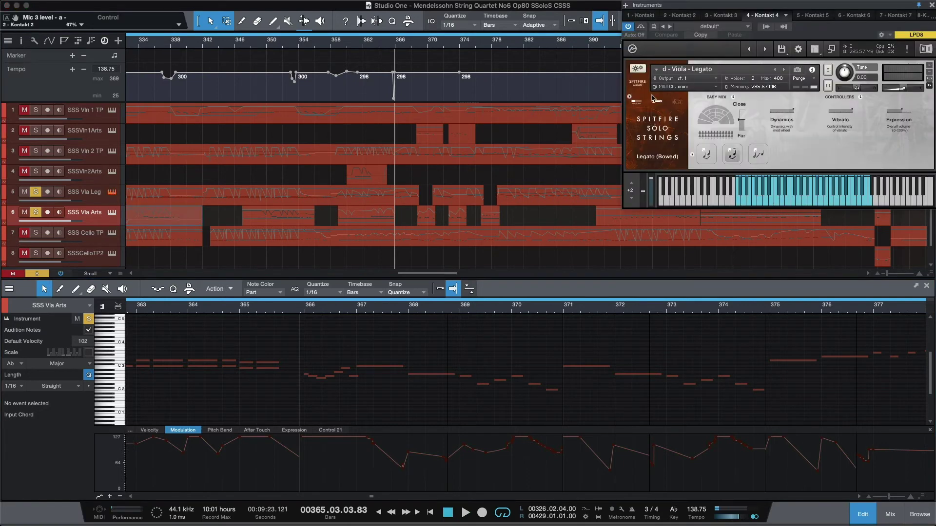
key(space)
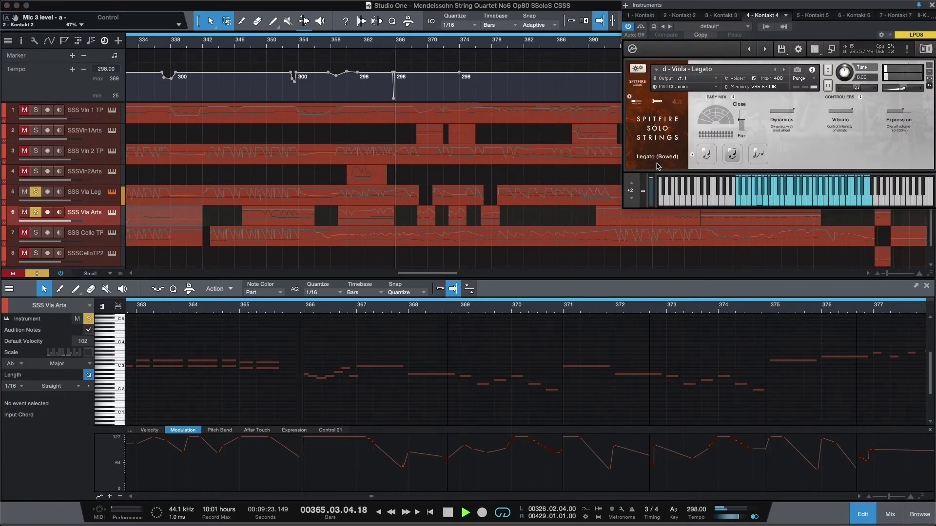
key(space)
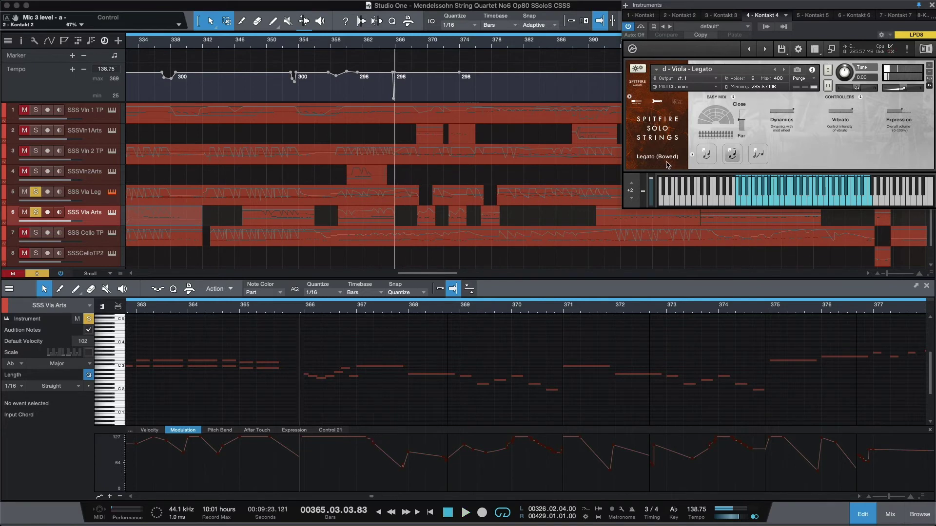
- Show the velocities, lower those of the bar 366 run up to the long bar 367 note to 73, and audition it
click(149, 430)
drag(281, 461, 367, 465)
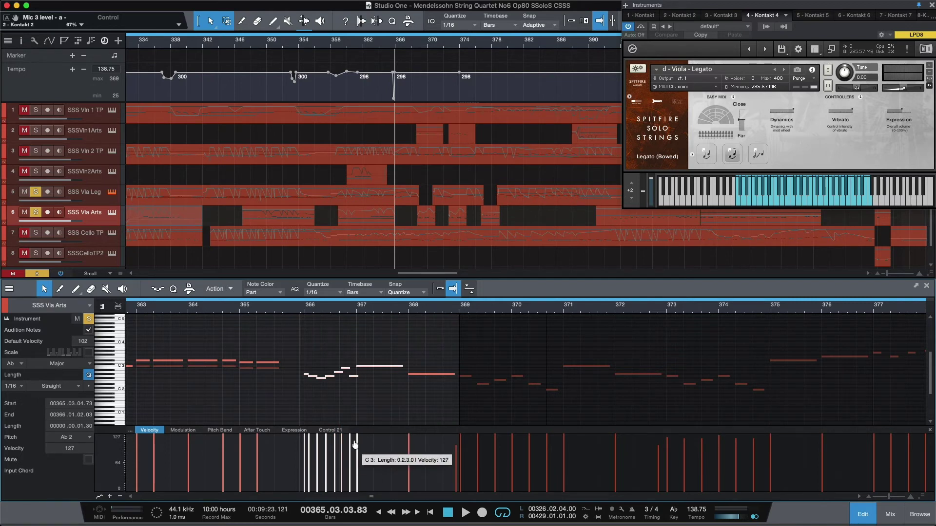
drag(360, 444, 361, 469)
key(space)
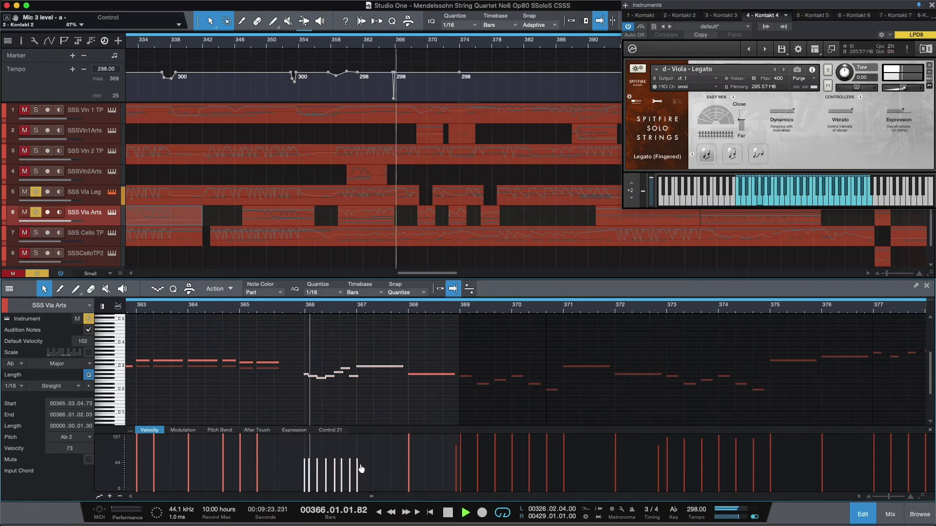
key(space)
key(space)
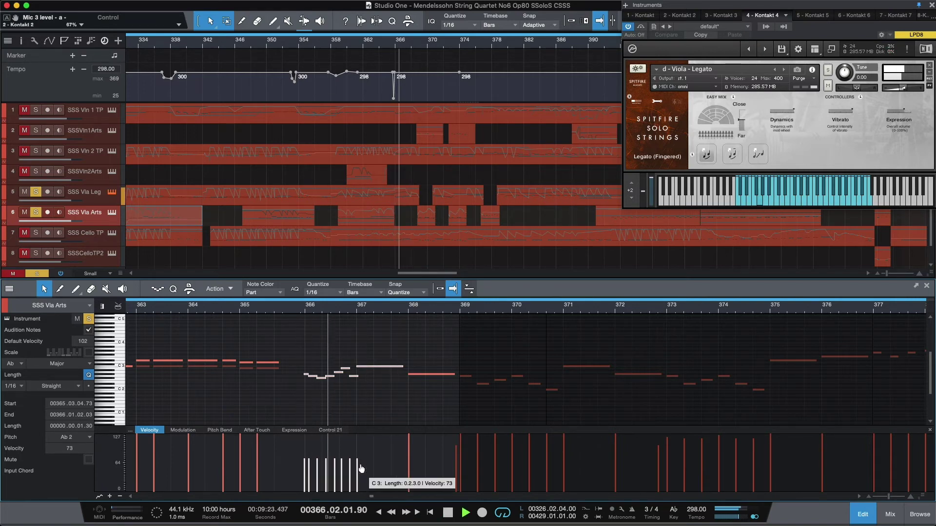
key(space)
- Lower the velocity of the selected bar 366 run notes to 1 and audition the portamento legato
drag(358, 468, 356, 496)
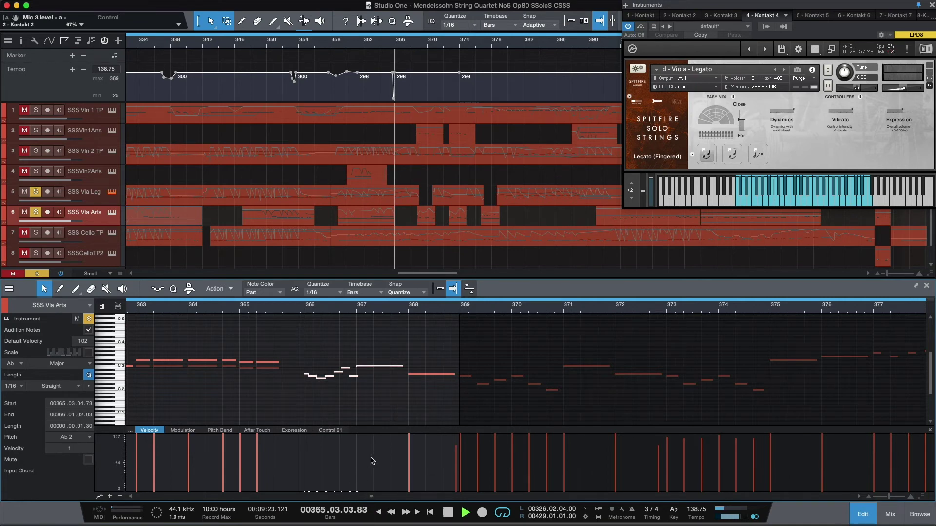
key(space)
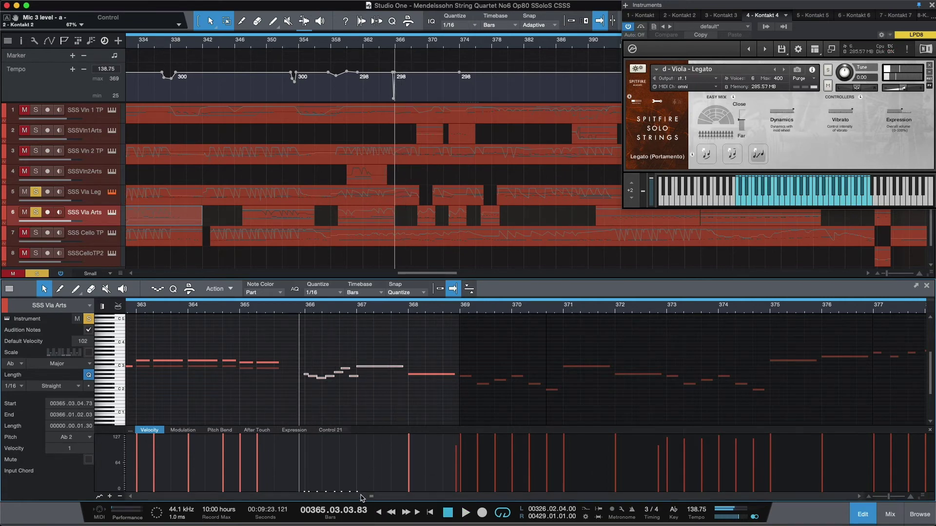
key(space)
- Raise the velocity of the short notes in the bar 366 run to 72, audition them, and clear the selection
key(space)
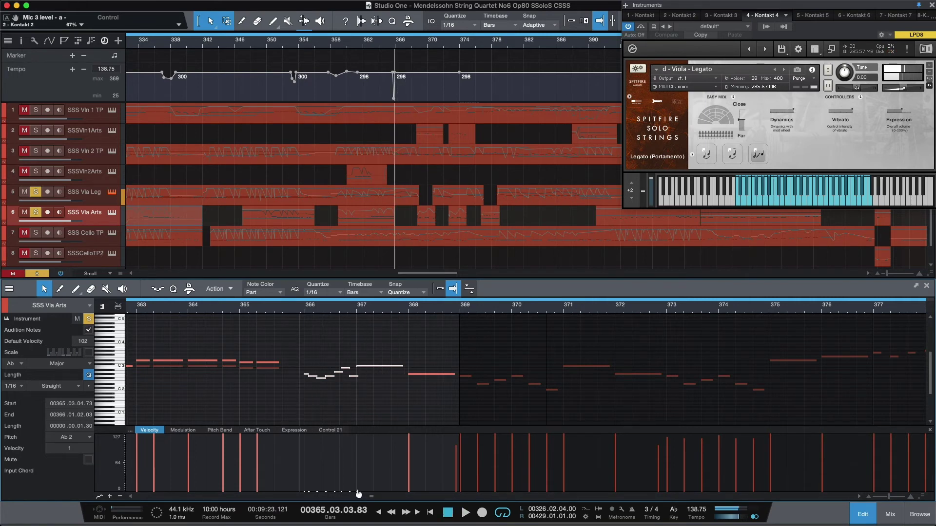
drag(358, 496, 367, 468)
key(space)
key(space)
click(367, 468)
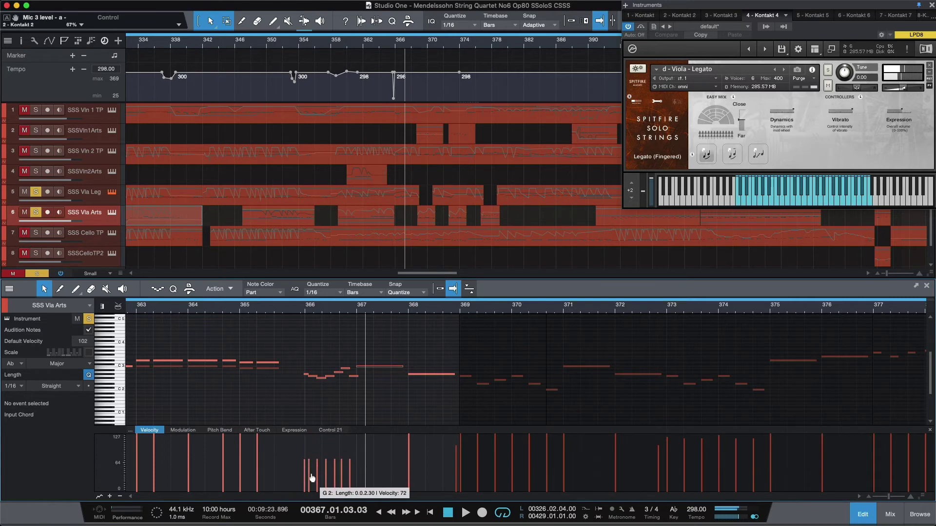
- Raise the velocity of alternating short notes in the bar 366 run to the maximum and replay the run
drag(312, 470, 314, 437)
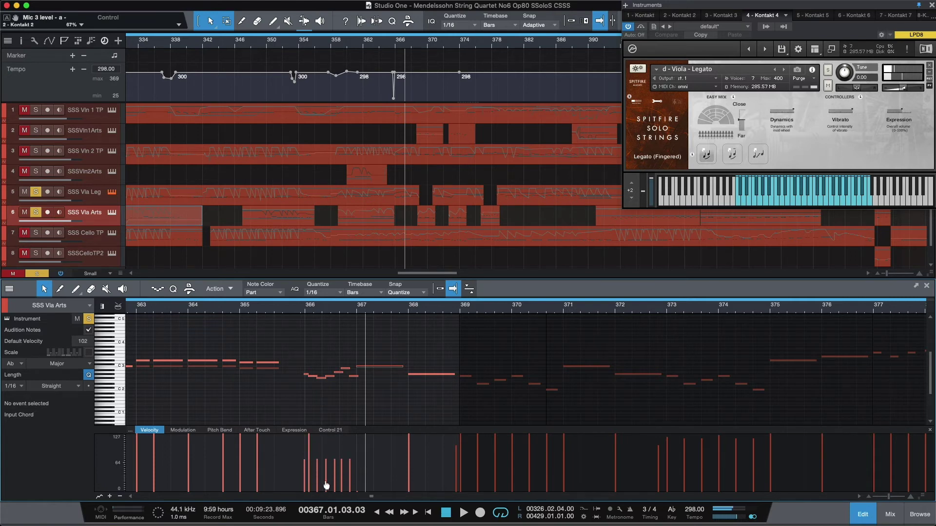
drag(326, 486, 327, 436)
drag(342, 481, 343, 436)
key(ctrl+space)
key(space)
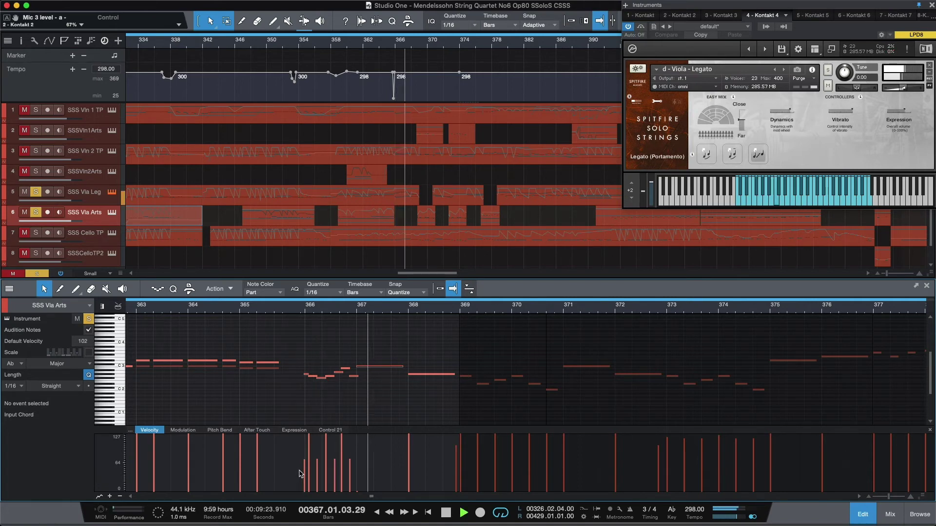
key(space)
- Raise the velocity of the last short G 2 note in the bar 366 run to the maximum and replay it
key(space)
key(space)
key(space)
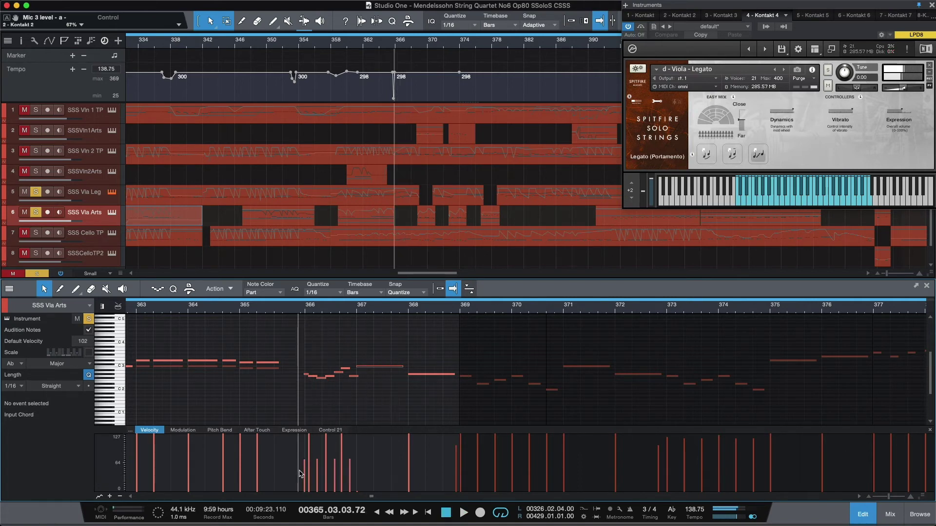
key(space)
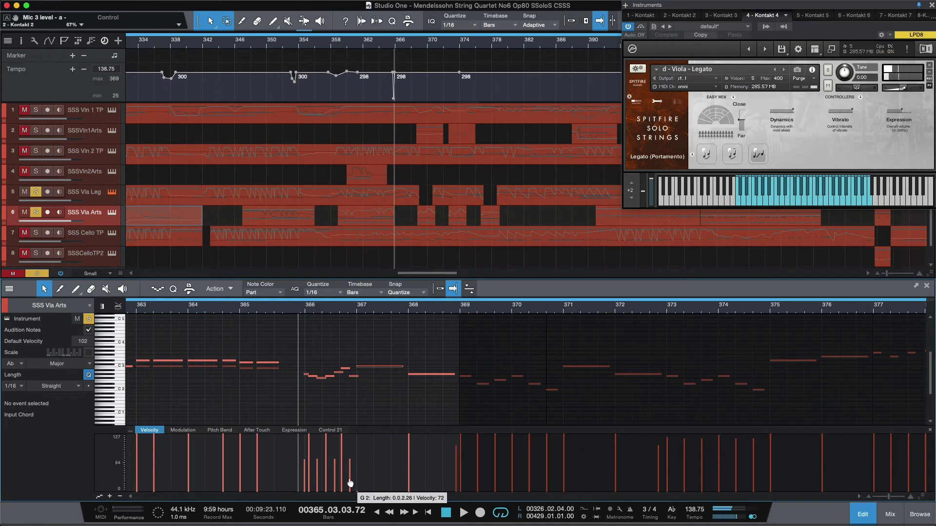
key(space)
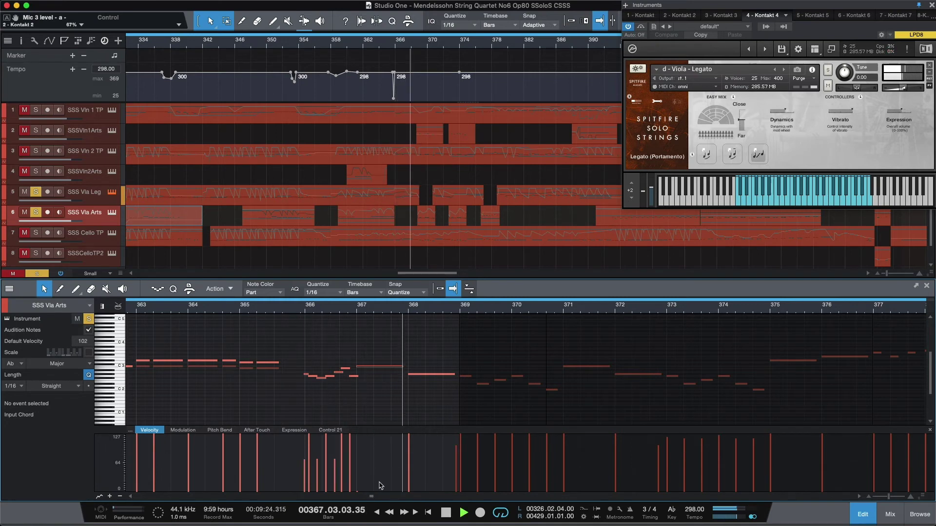
- Drop the run's last short note to minimum velocity, raise the long bar 367 note to about half velocity, and audition both changes
key(space)
key(space)
key(space)
drag(350, 436, 350, 490)
key(space)
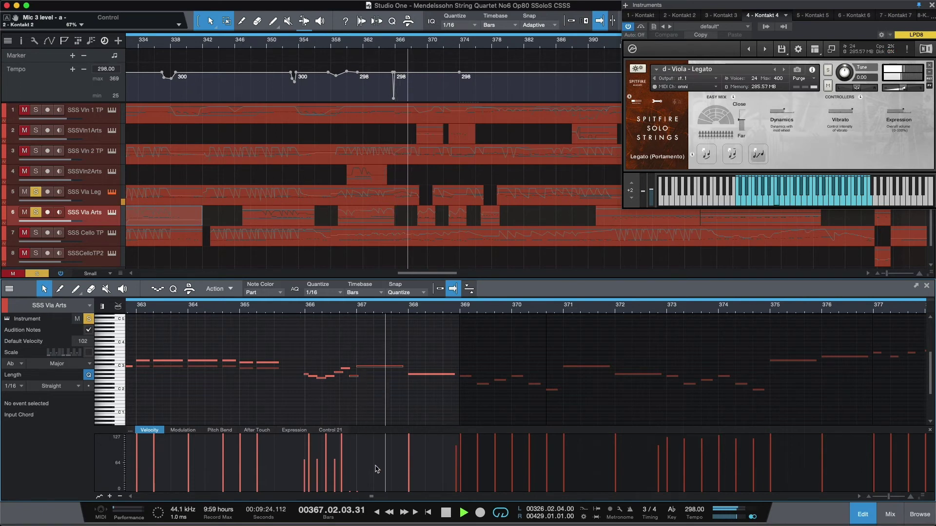
key(space)
drag(358, 487, 367, 462)
key(space)
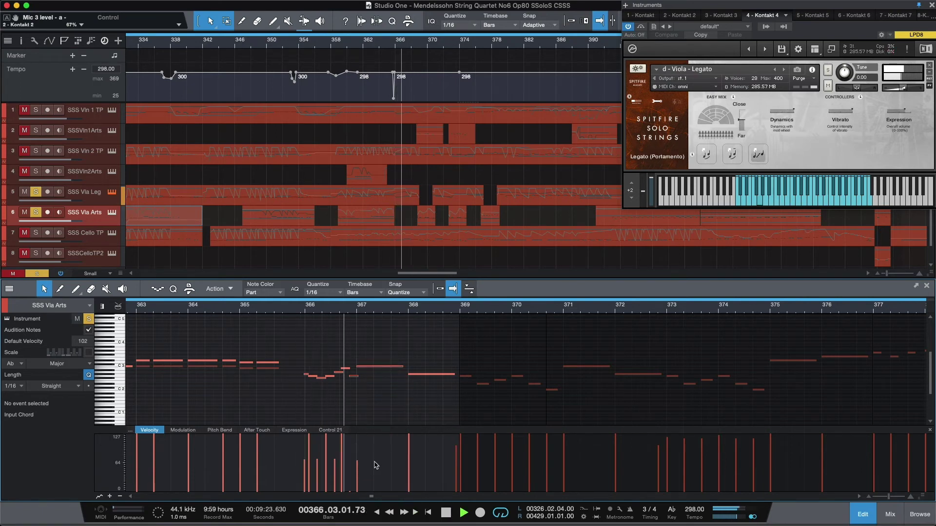
key(space)
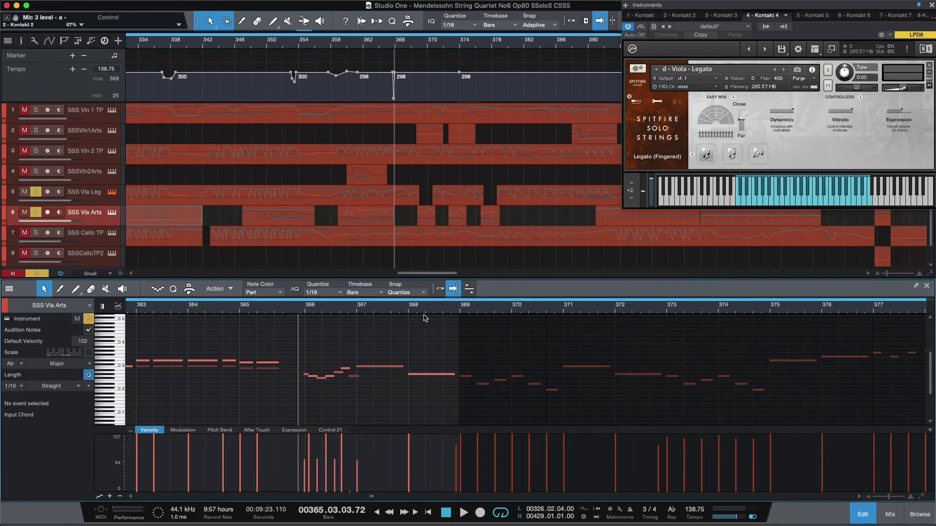
- Continue playback from bar 366, open the SSS Vla Arts instrument, and examine the modulation of both viola tracks up to about bar 418
key(space)
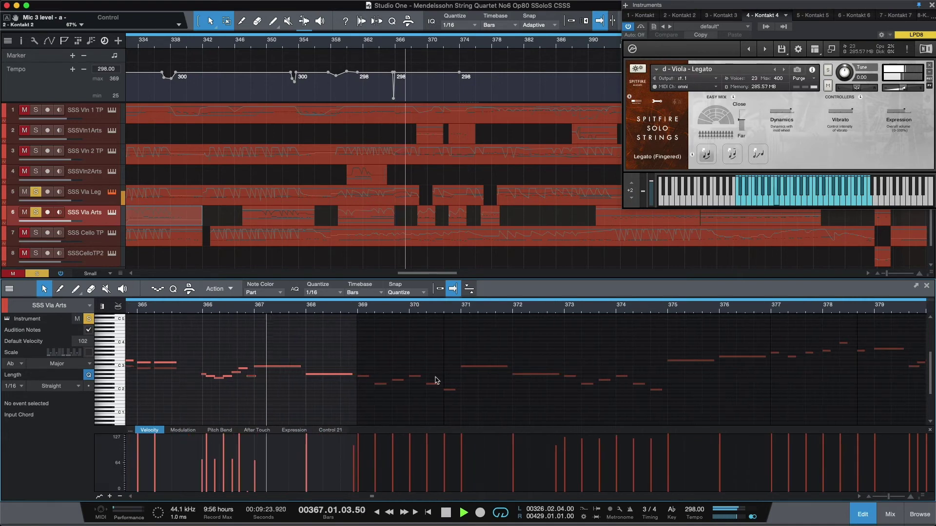
click(112, 212)
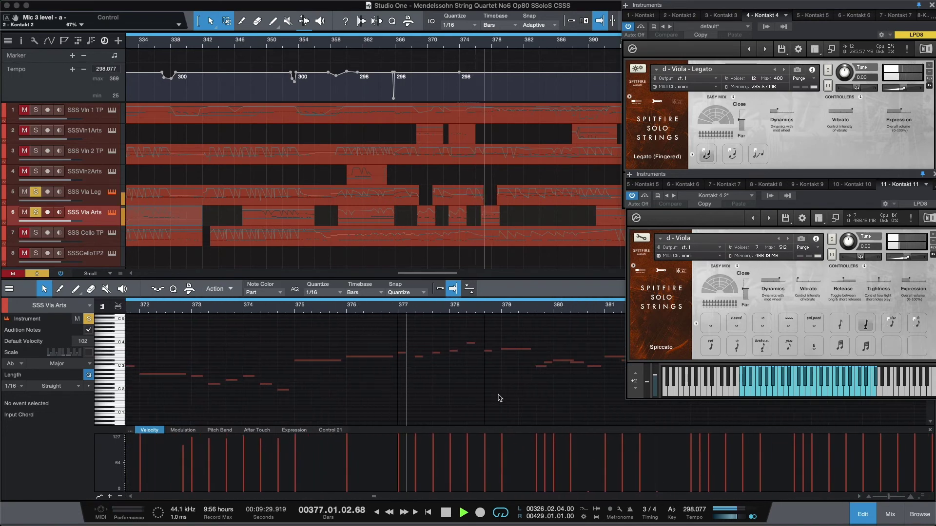
click(191, 429)
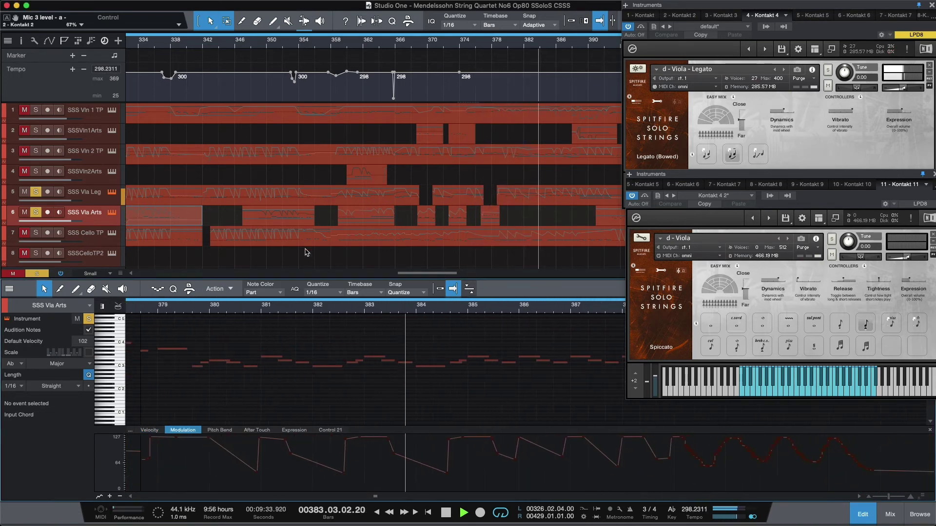
click(86, 195)
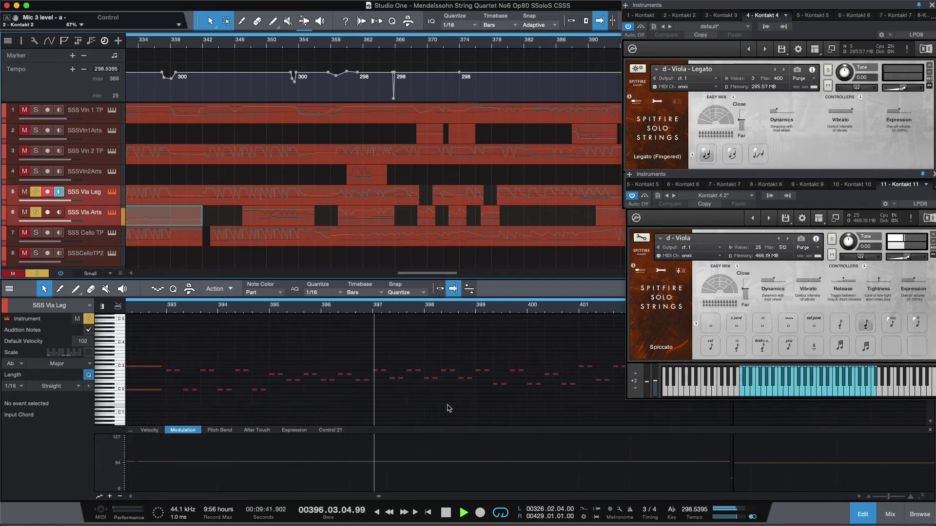
drag(407, 307, 293, 291)
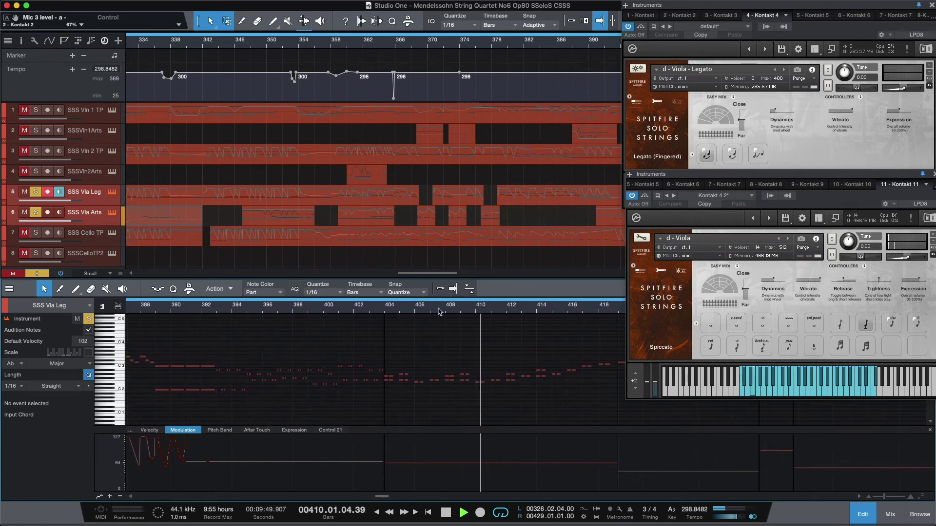
- Show the note velocities of the viola parts and play on to about bar 419
drag(439, 309, 413, 306)
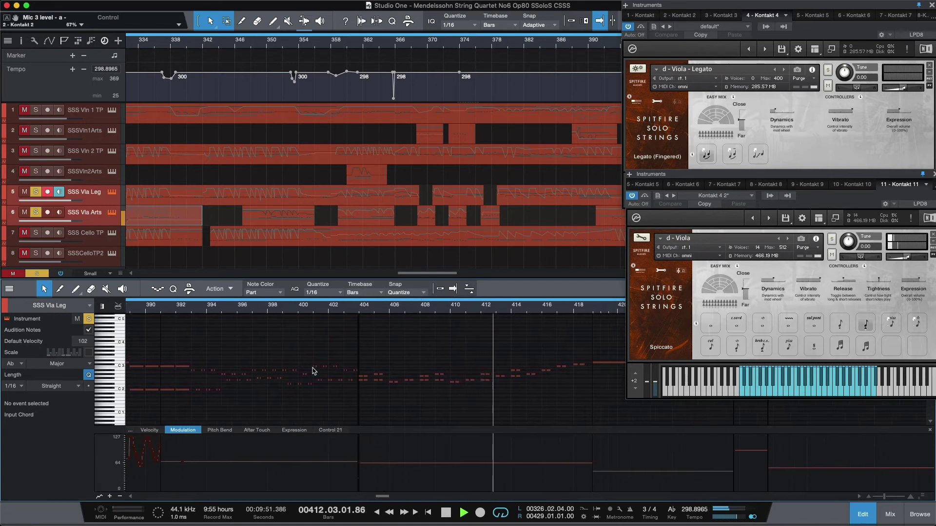
click(149, 430)
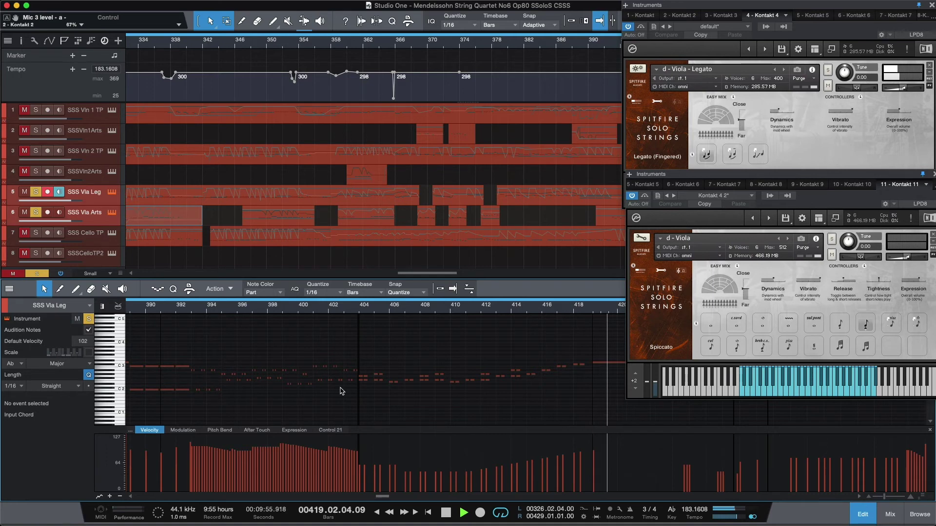
key(space)
- Replay the repeated-note viola passage from just before bar 393 to about bar 404 and examine its velocities
click(189, 311)
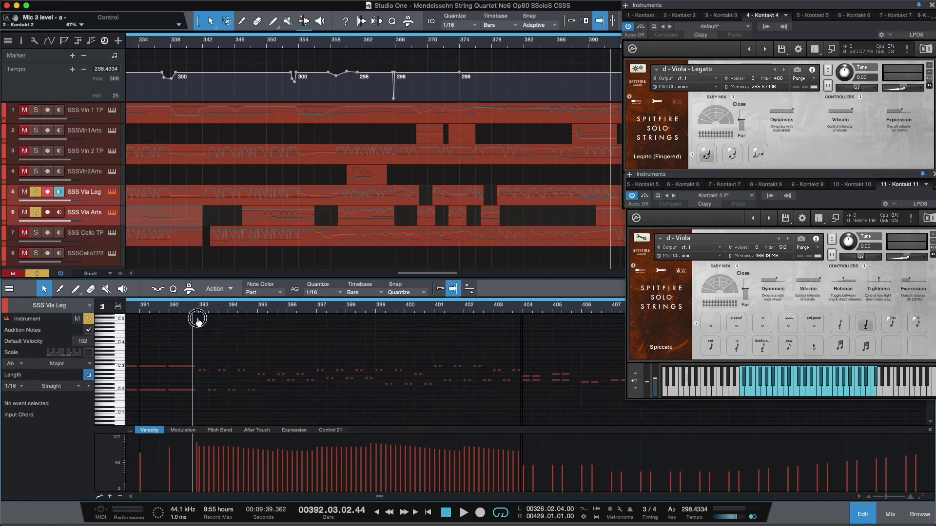
drag(198, 319, 198, 325)
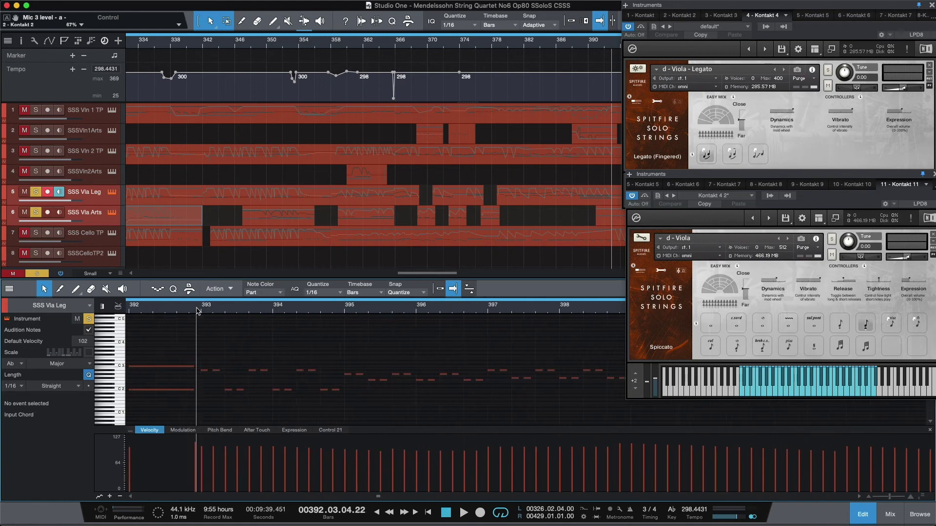
key(space)
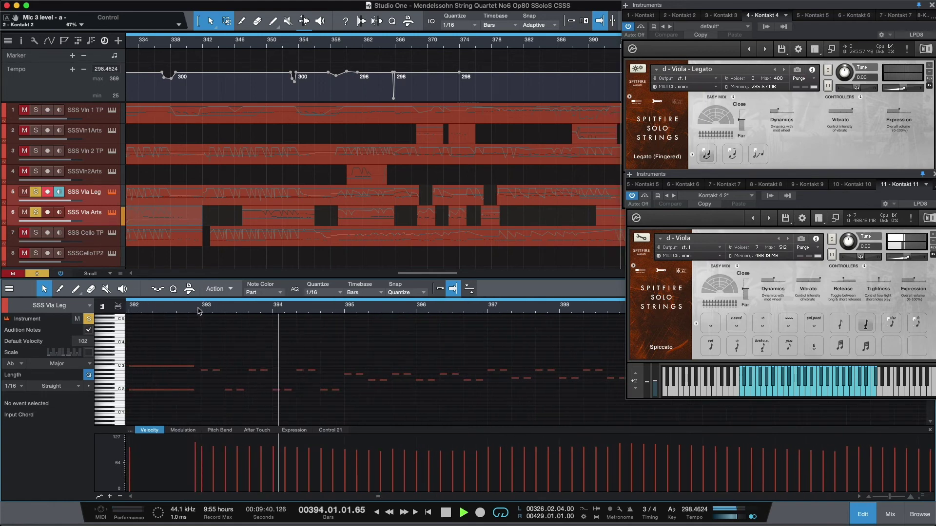
drag(311, 300, 208, 283)
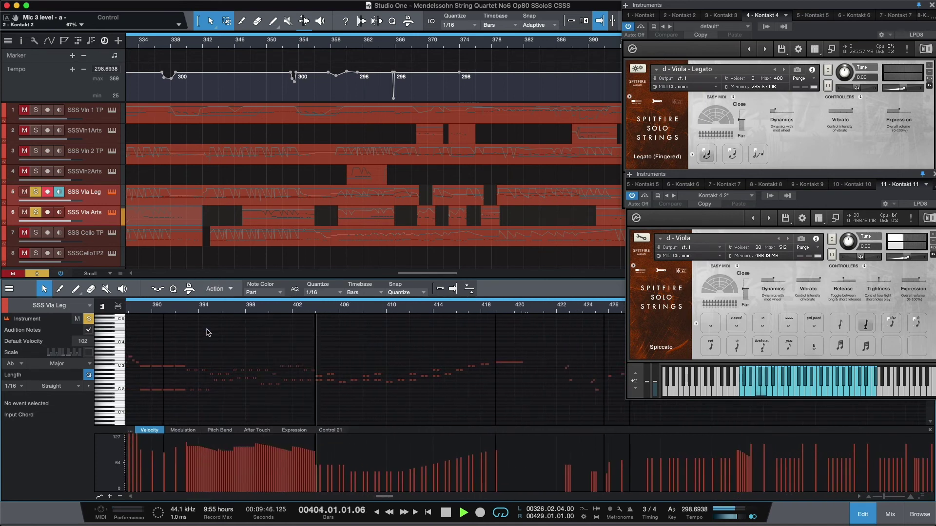
key(space)
- Switch to the String Quartet No.6 score PDF and examine the ff repeated-note viola passage on page 9, from bar 250 onward
key(f)
key(super+Tab)
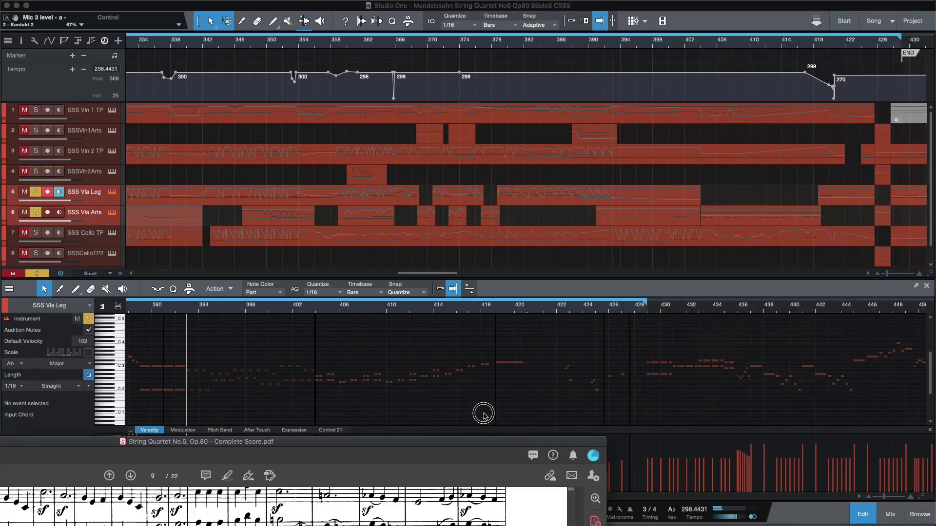
drag(483, 441, 709, 3)
scroll(714, 253, down, 4)
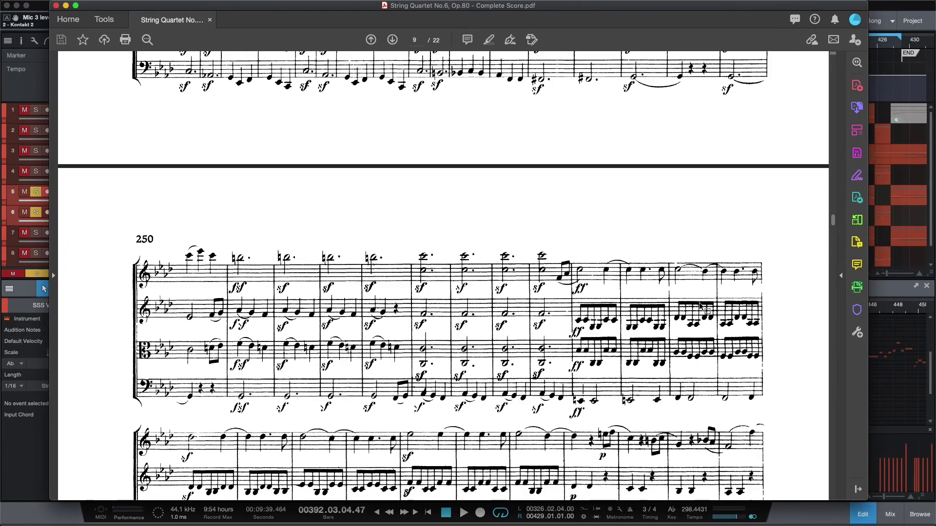
scroll(594, 355, down, 5)
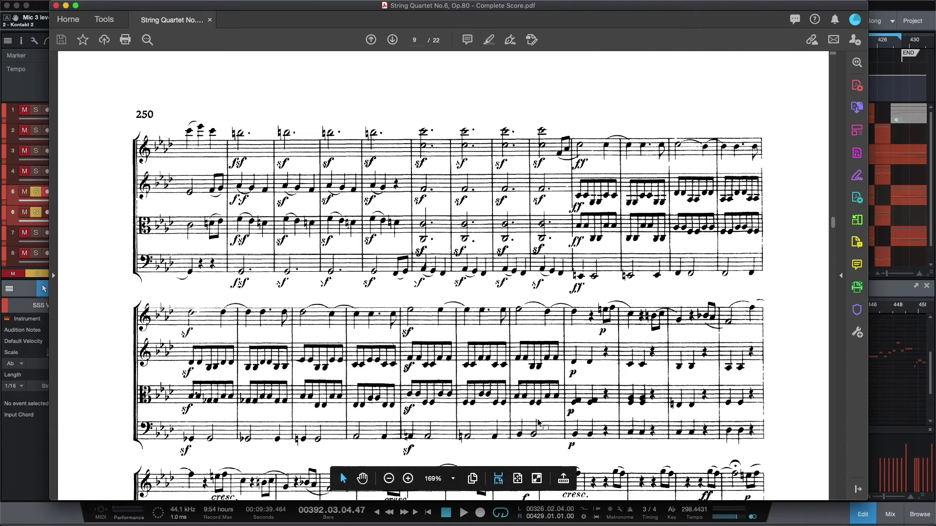
scroll(539, 423, down, 1)
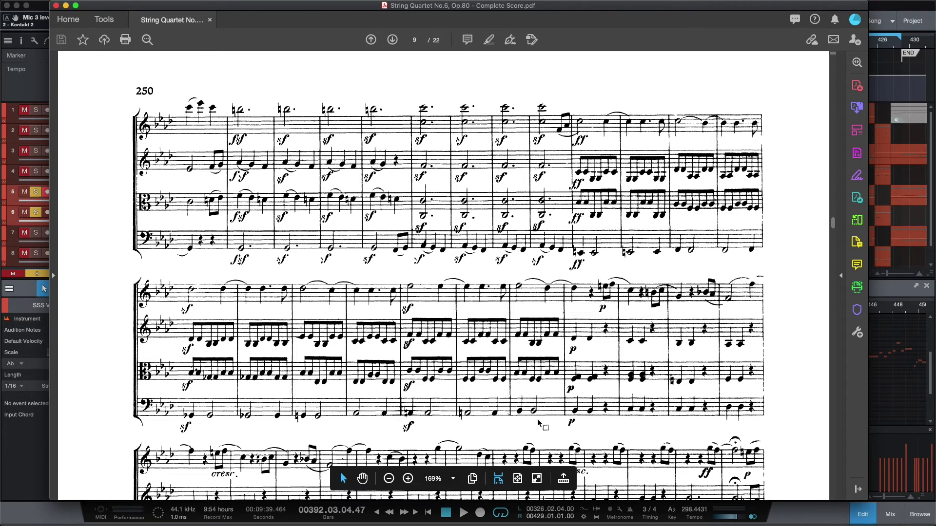
scroll(539, 424, down, 10)
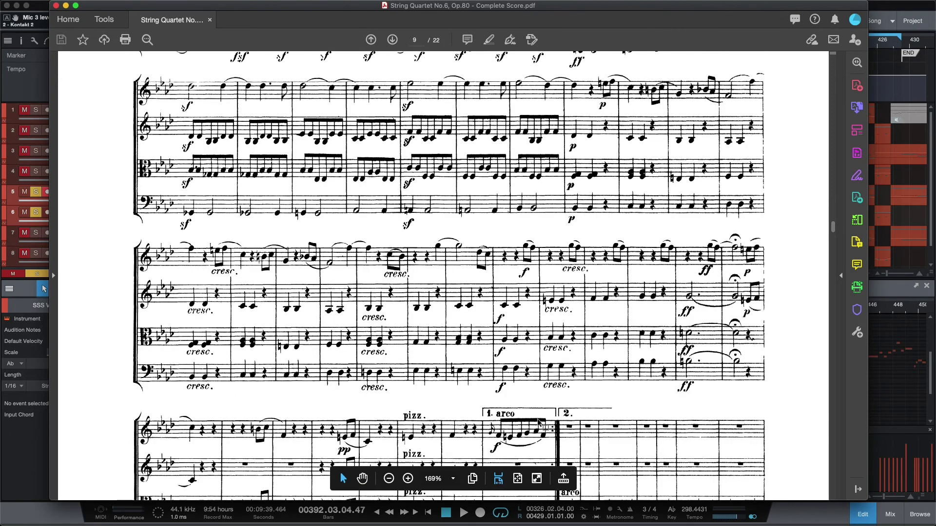
scroll(540, 424, up, 12)
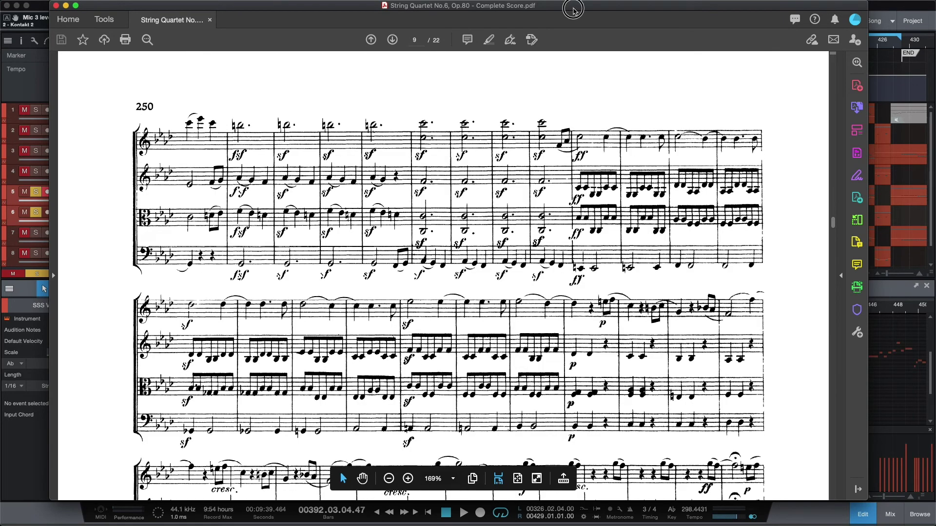
drag(573, 11, 935, 11)
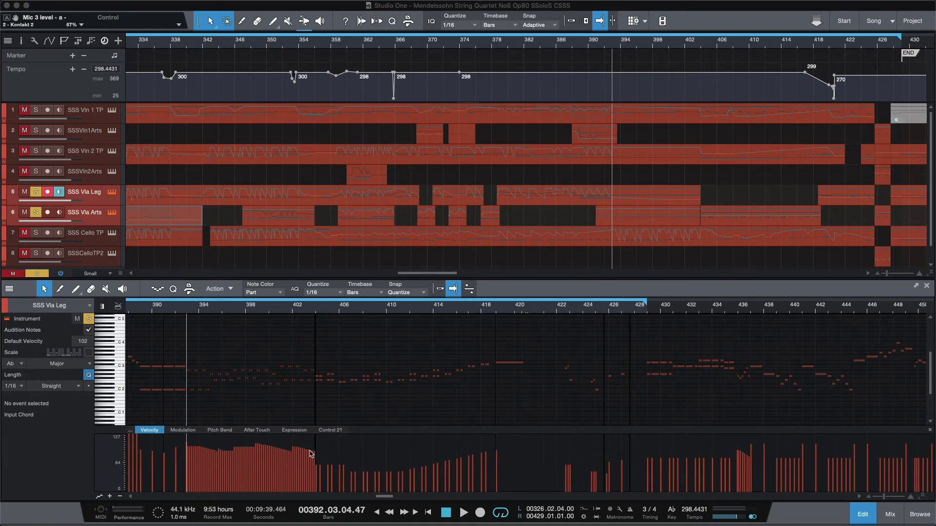
- Return to Studio One with both viola instruments in view and audition the opening of the bar 393 passage
drag(371, 525, 603, 42)
click(189, 308)
key(space)
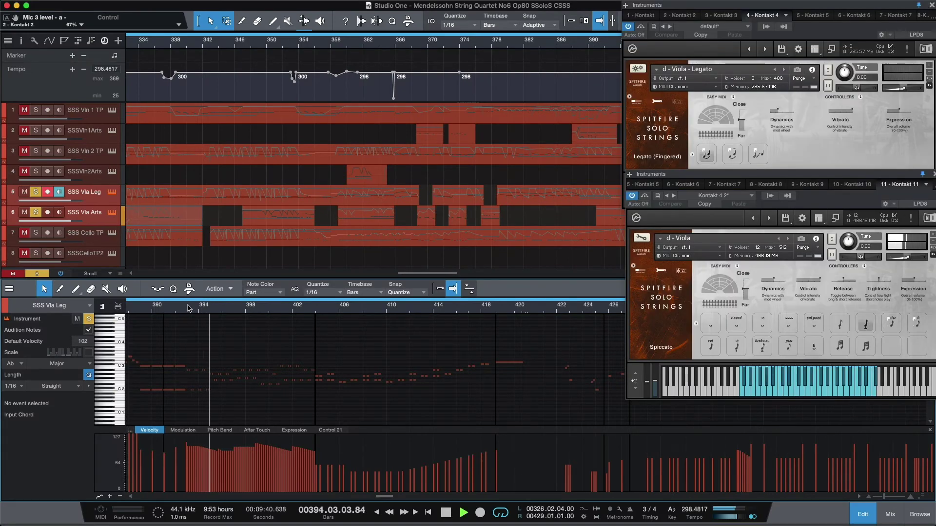
key(space)
- Examine the individual short viola notes of bar 393 at close range and audition them repeatedly from just before the bar
drag(190, 312, 206, 348)
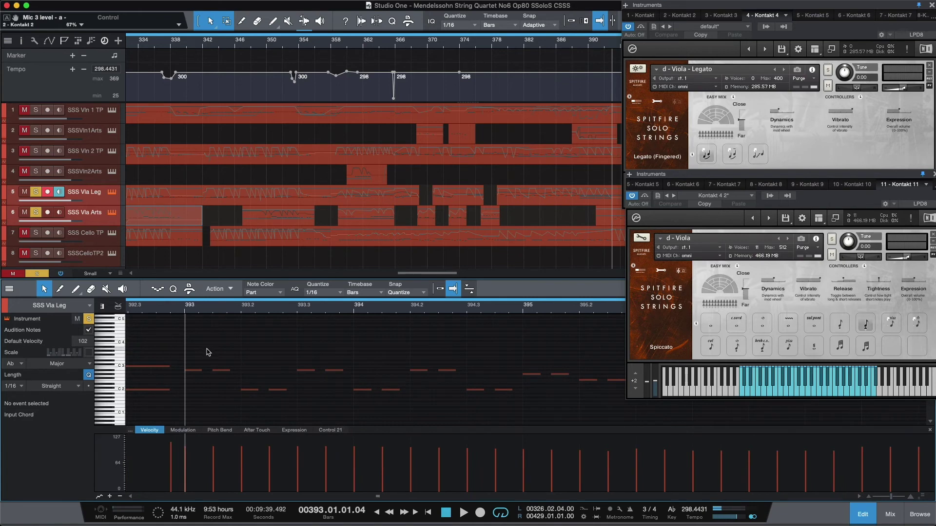
click(180, 312)
key(space)
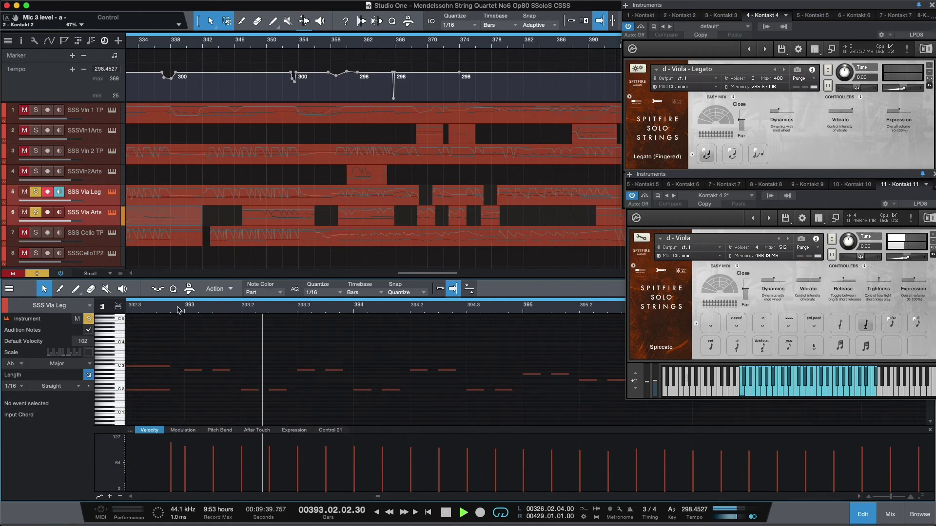
key(space)
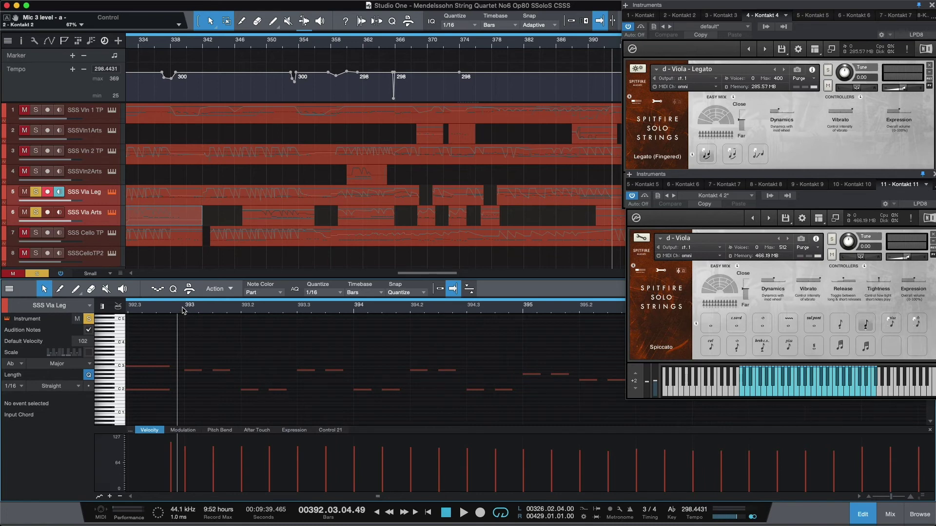
key(space)
key(space)
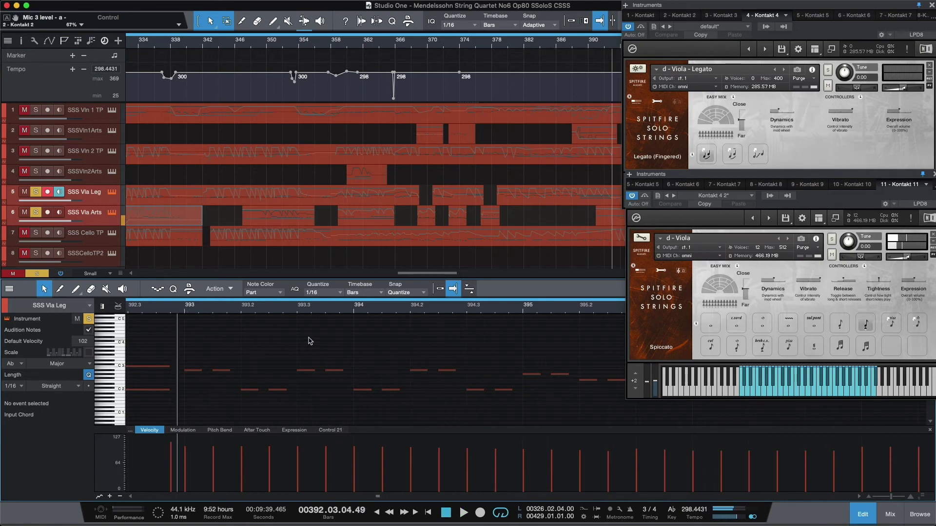
- Audition the repeated viola notes from just before beat 3 of bar 393 to about bar 395
click(295, 311)
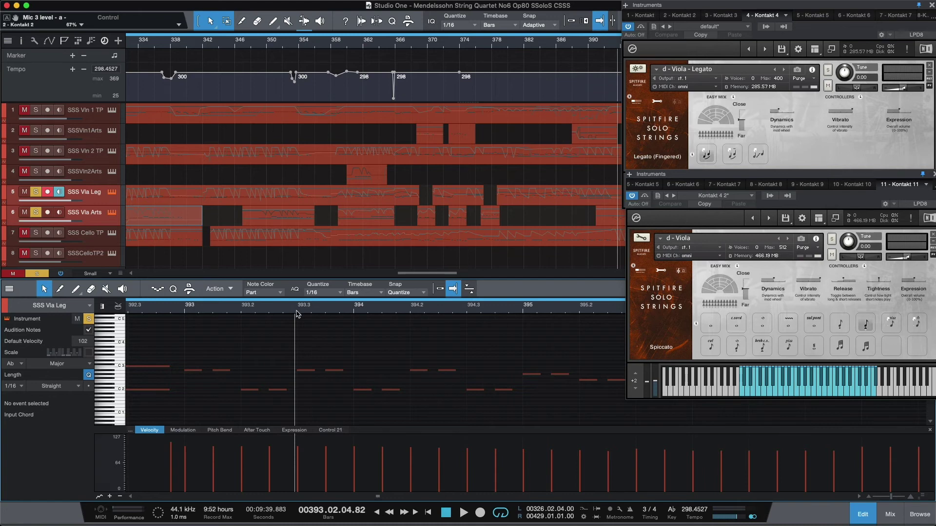
key(space)
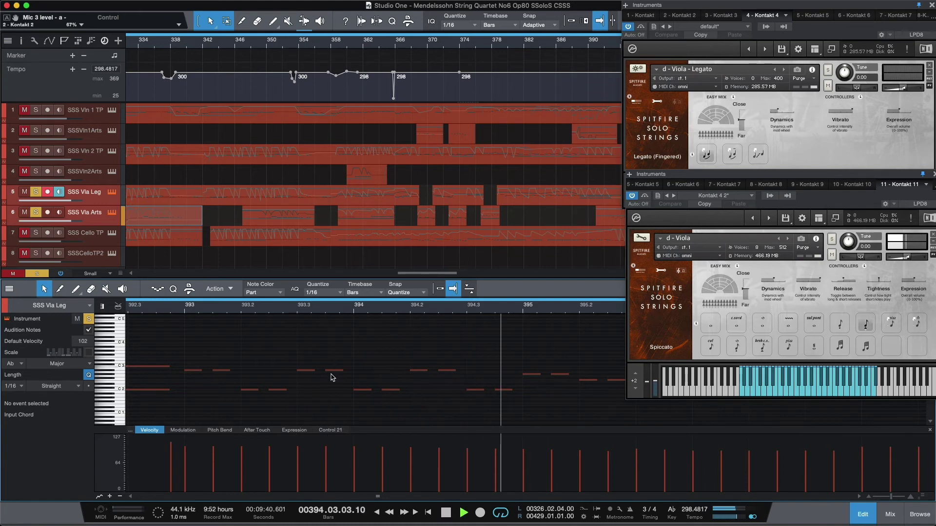
key(space)
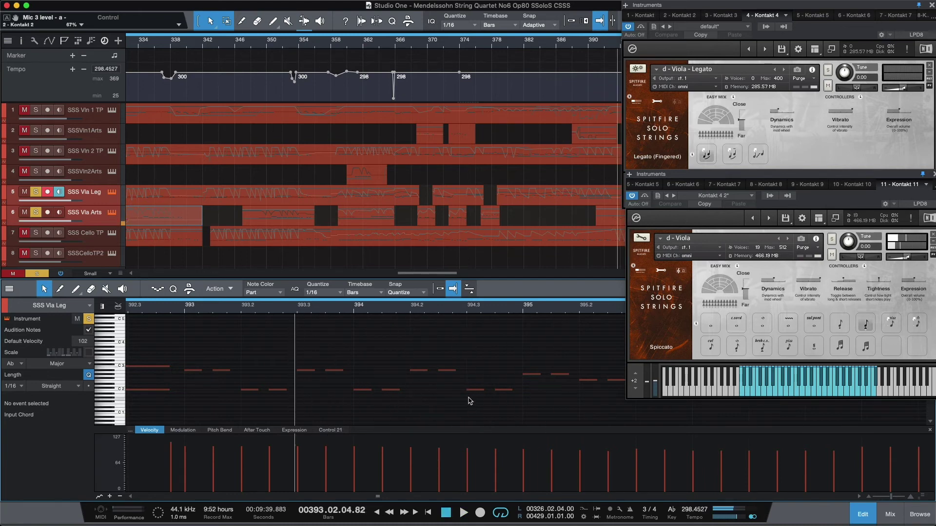
mouse_move(473, 392)
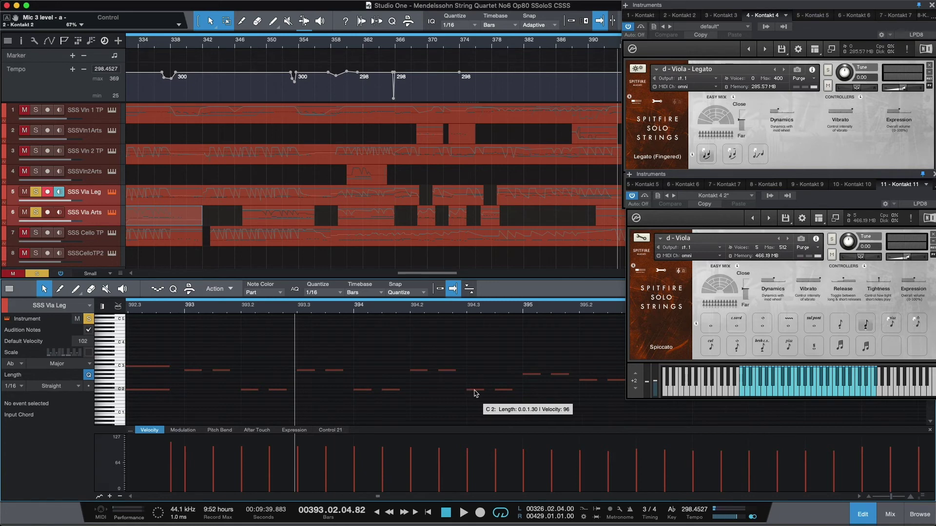
- Play the viola parts from just before bar 393 through the pizzicato ending past bar 426, following the notes and velocities
click(181, 309)
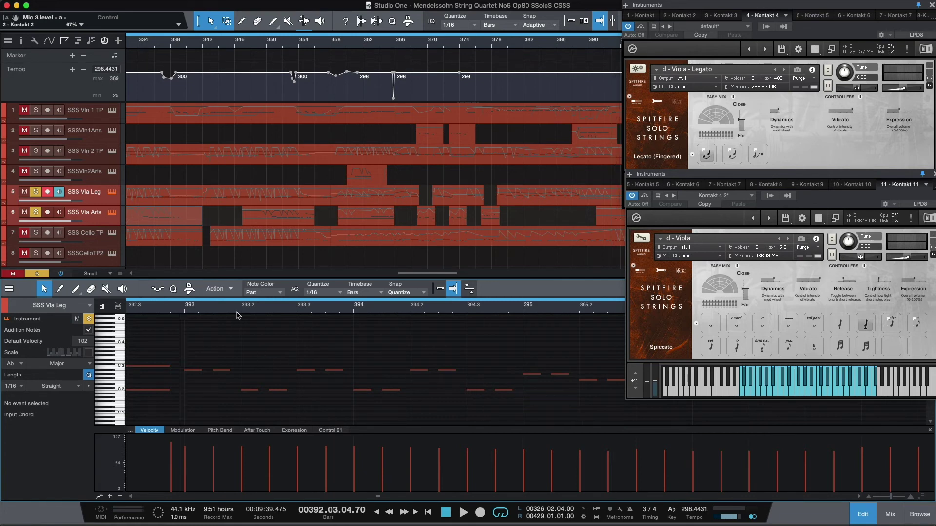
drag(237, 311, 158, 272)
key(space)
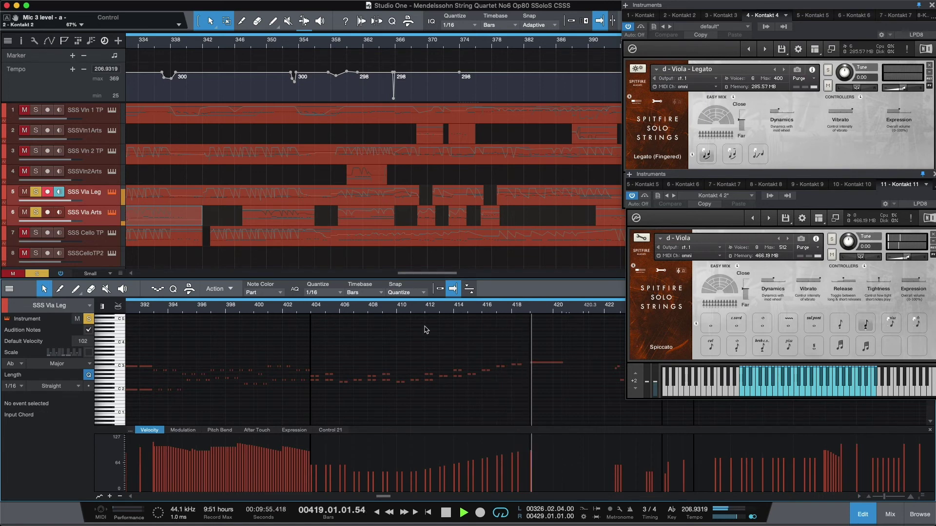
drag(485, 307, 78, 314)
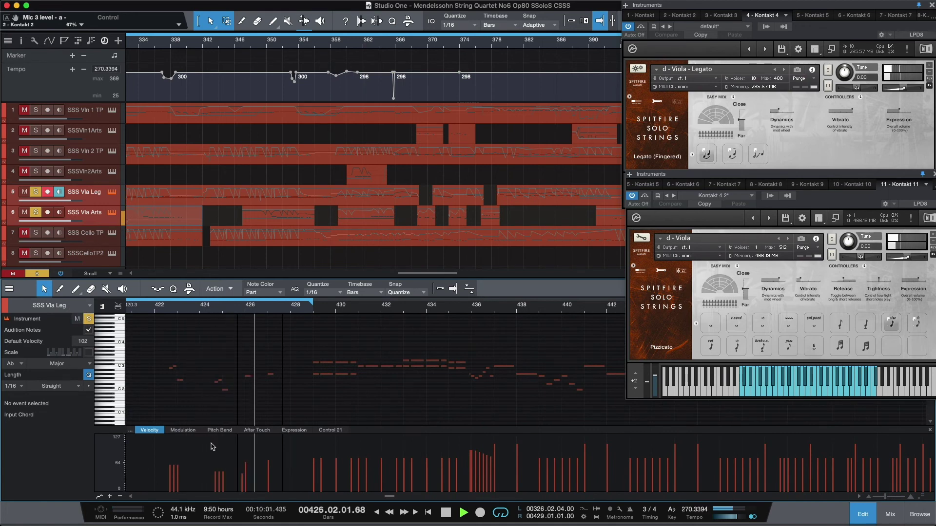
key(space)
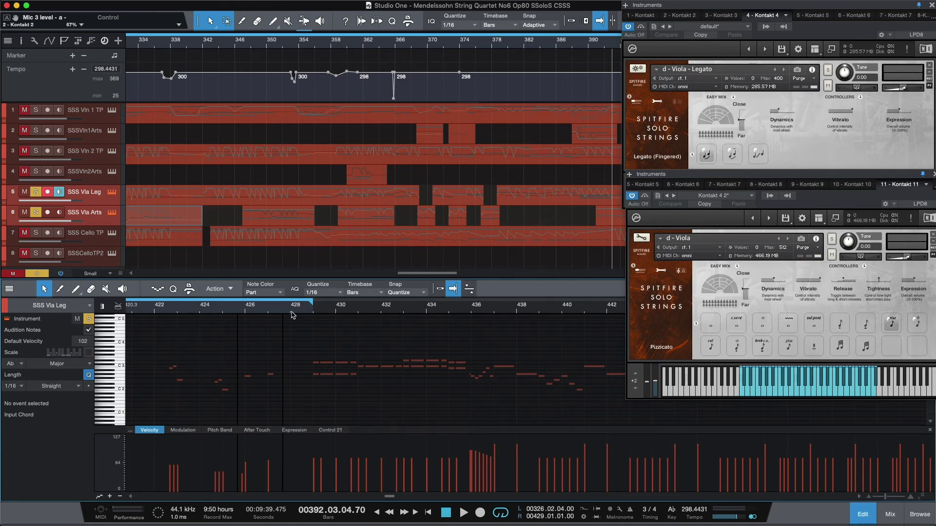
- Solo both cello tracks, open their Total Performance and Pizzicato instruments, and arrange the two windows one above the other beside the arrangement
drag(286, 314, 571, 271)
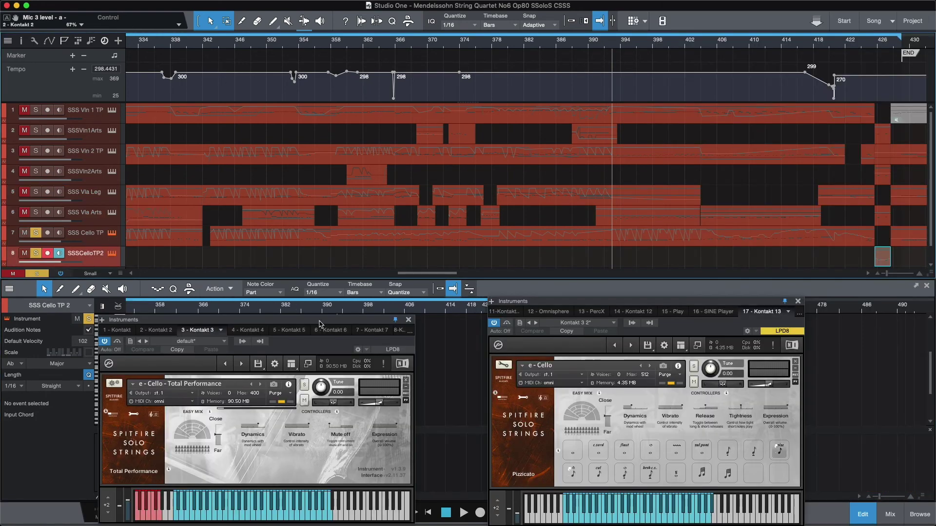
drag(319, 324, 839, 13)
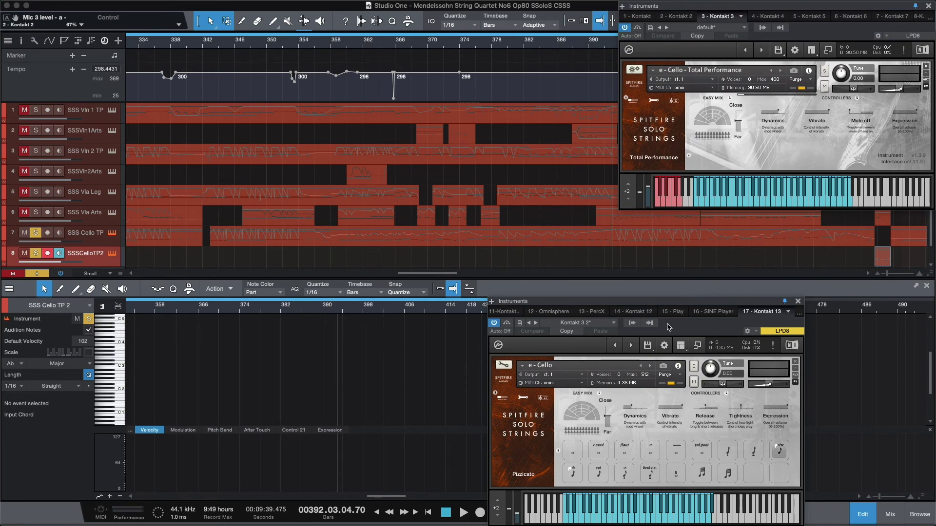
drag(675, 306, 805, 215)
- Play the cello parts from the start of the section at bar 326 and examine their notes and velocities to about bar 347
key(space)
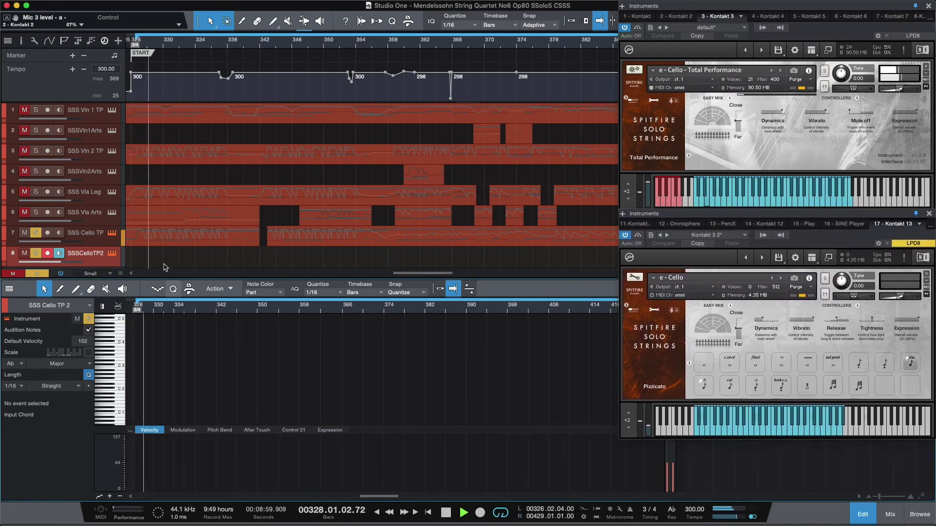
click(162, 244)
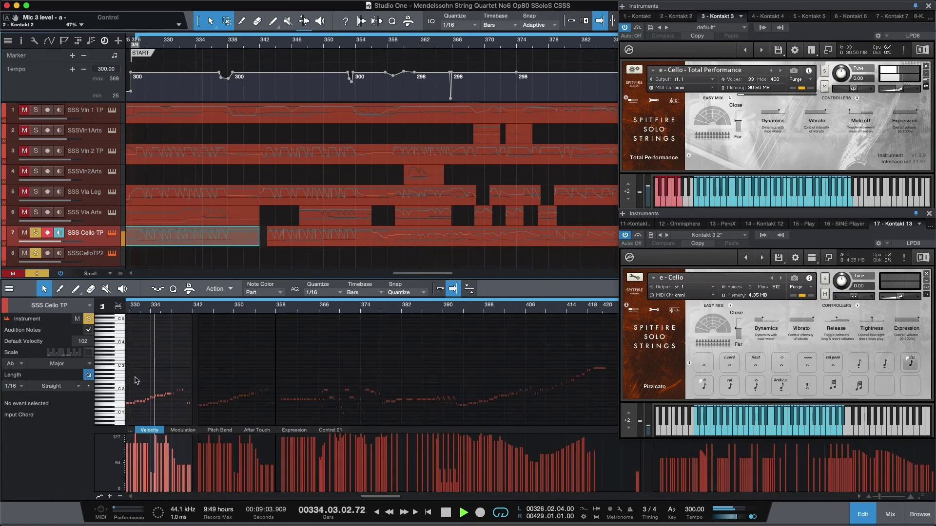
scroll(140, 380, up, 4)
scroll(141, 383, left, 3)
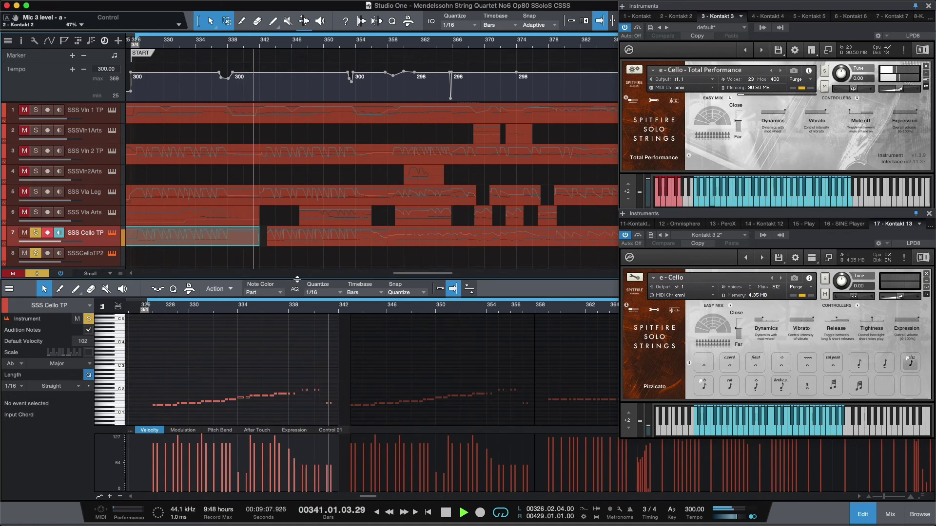
click(108, 262)
scroll(163, 389, up, 4)
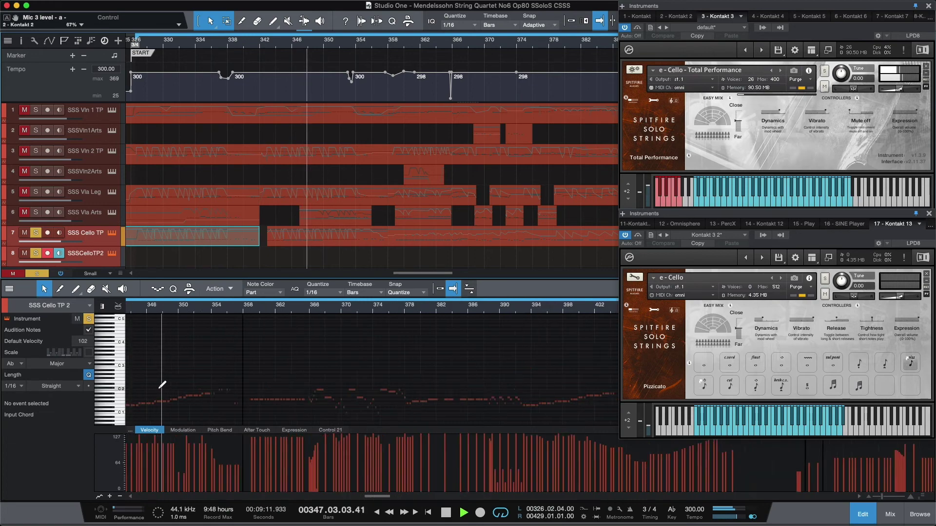
- Show the cello part's modulation curve and follow it against the notes during playback to about bar 390
click(185, 430)
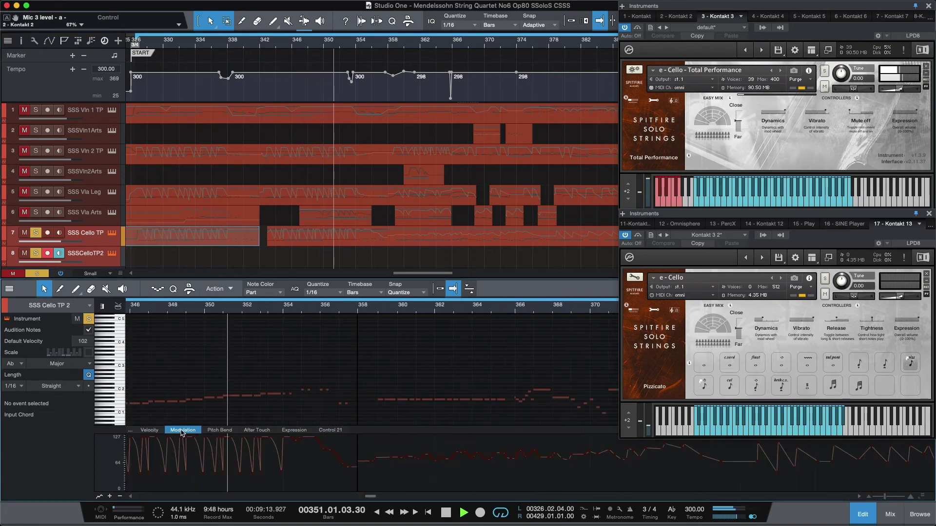
scroll(200, 423, down, 4)
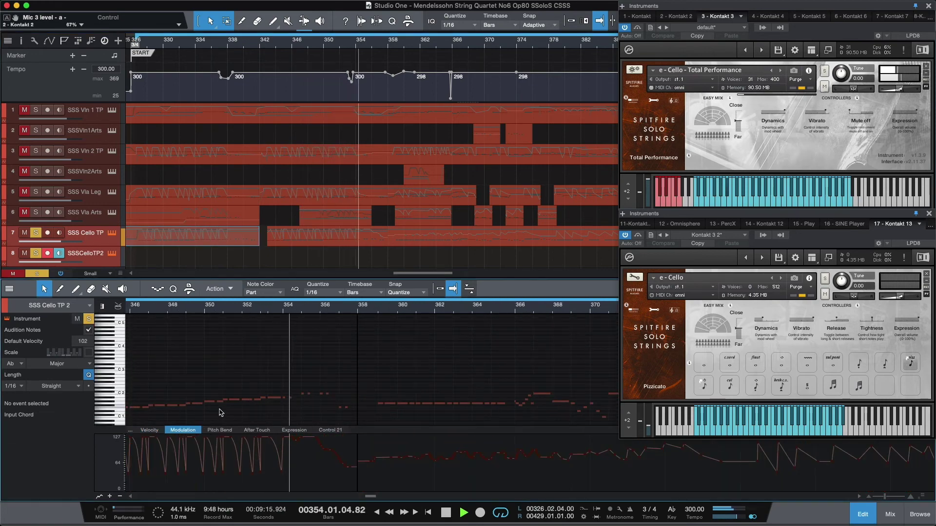
scroll(194, 468, left, 3)
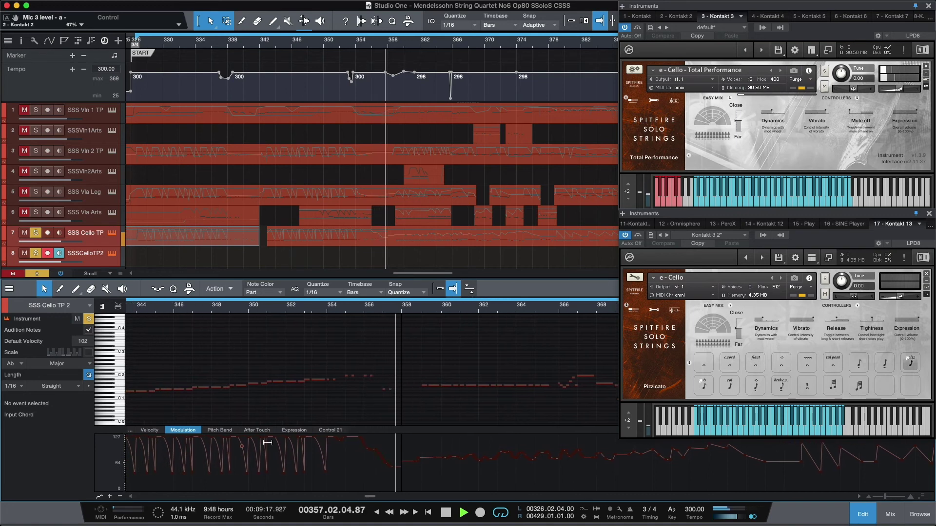
scroll(273, 439, right, 1)
scroll(362, 405, right, 5)
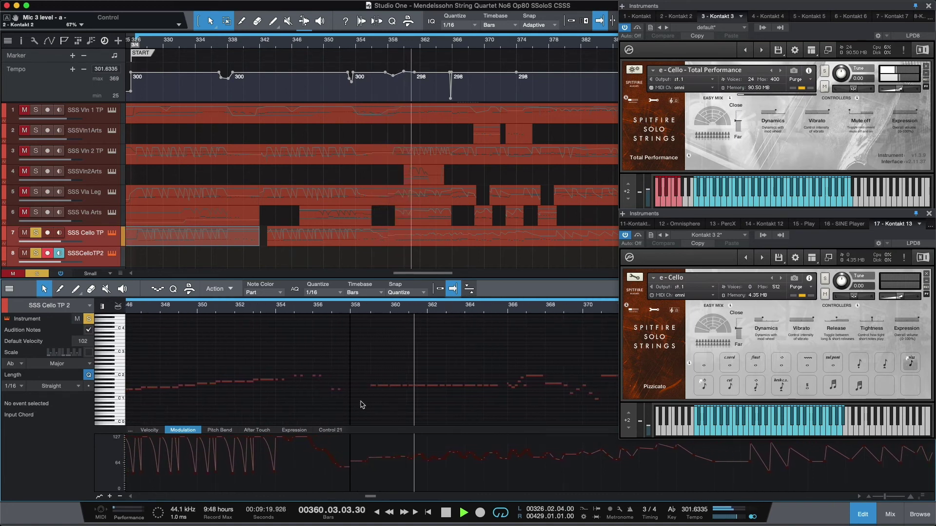
scroll(363, 405, right, 3)
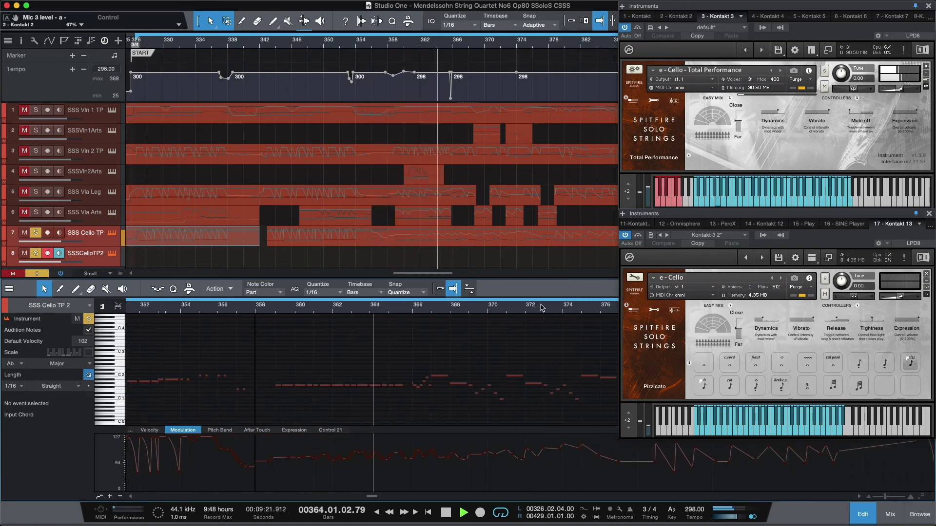
drag(573, 312, 191, 309)
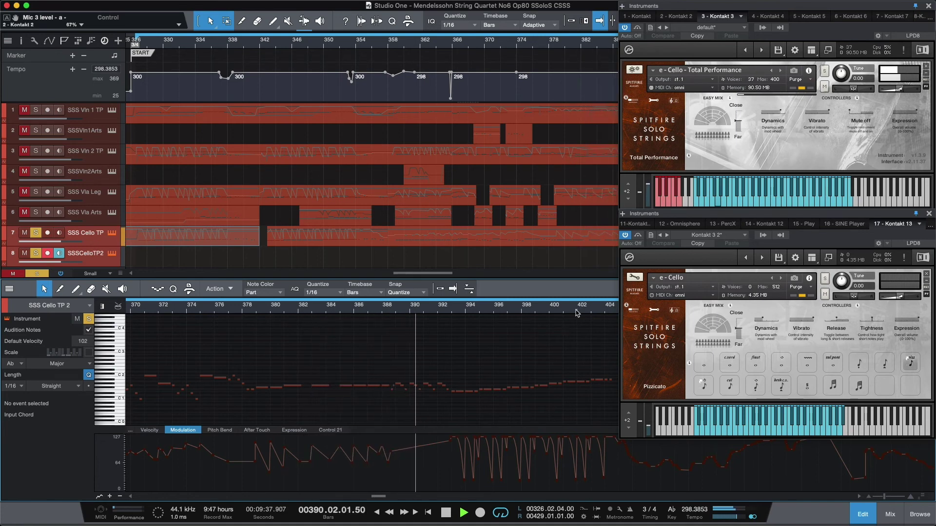
- Follow the cello velocities through the pizzicato ending, stop playback, and view the whole part from bar 326 with the pizzicato clip selected
click(149, 430)
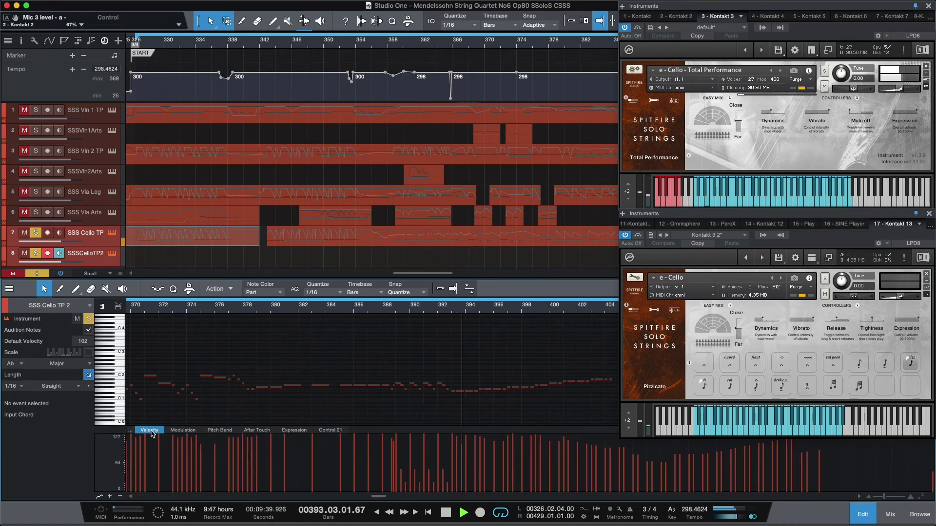
drag(578, 307, 300, 307)
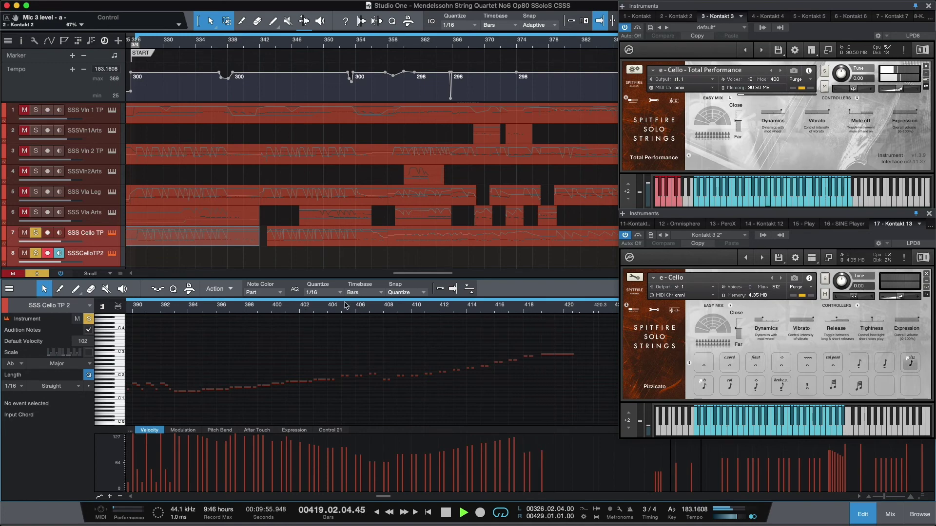
drag(390, 306, 159, 315)
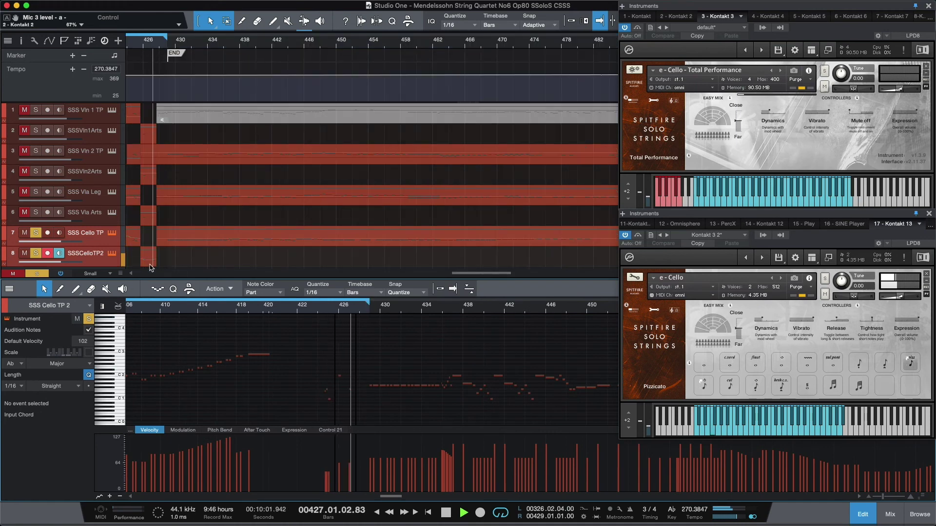
key(space)
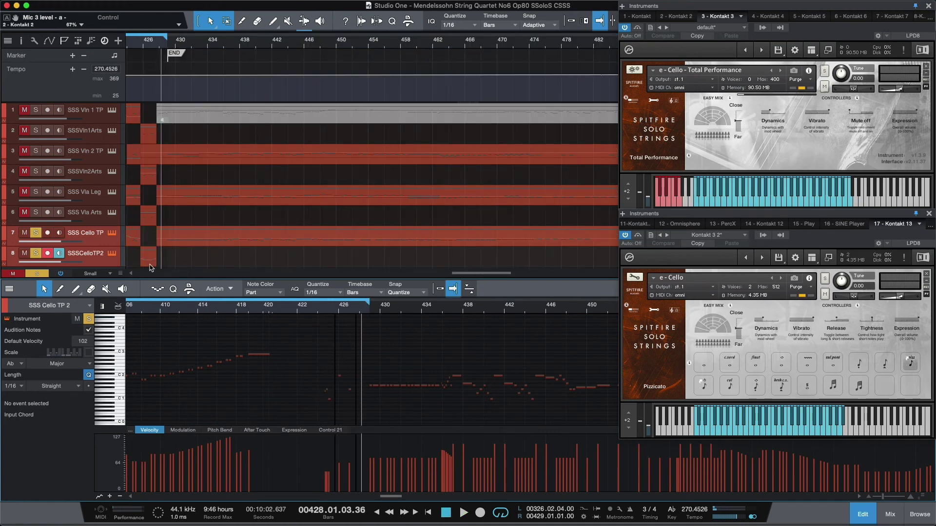
click(149, 266)
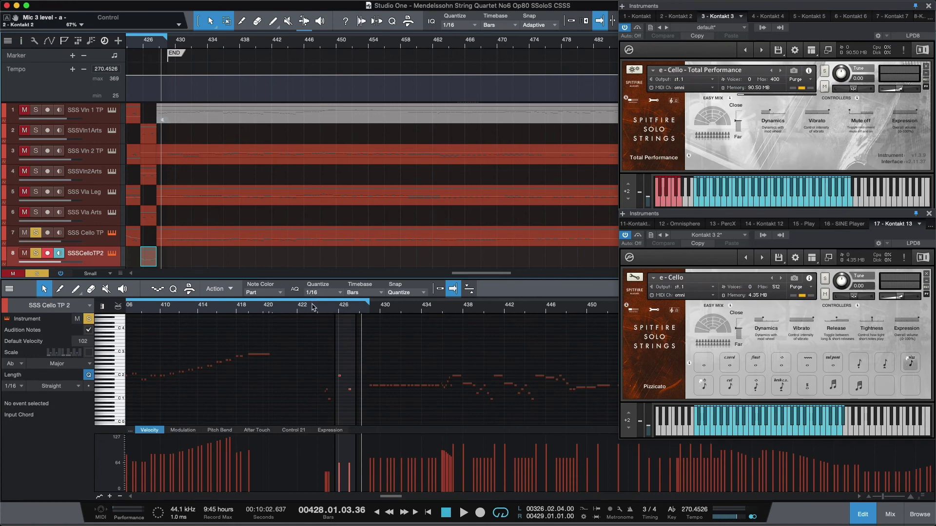
drag(313, 307, 531, 298)
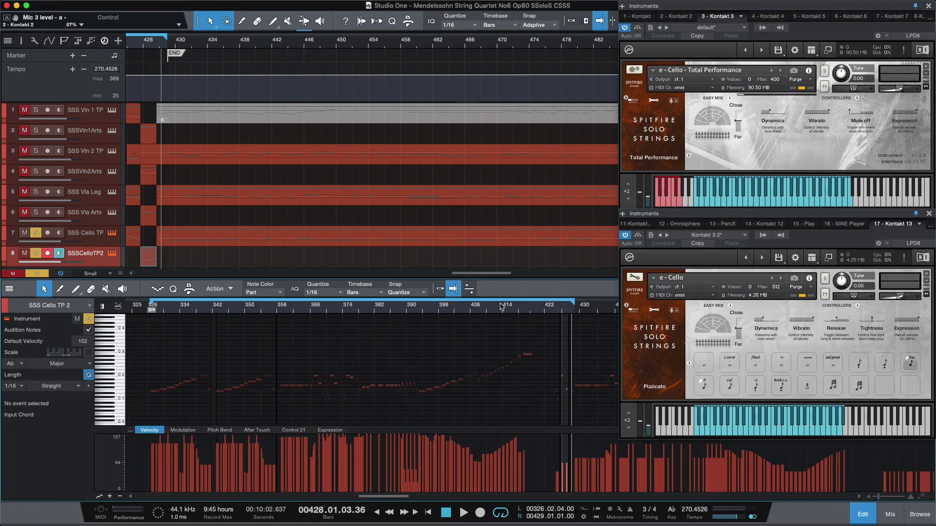
- Display the mixer, frame the section between the START and END markers, and play it from bar 326 with all solos and mutes cleared
key(F3)
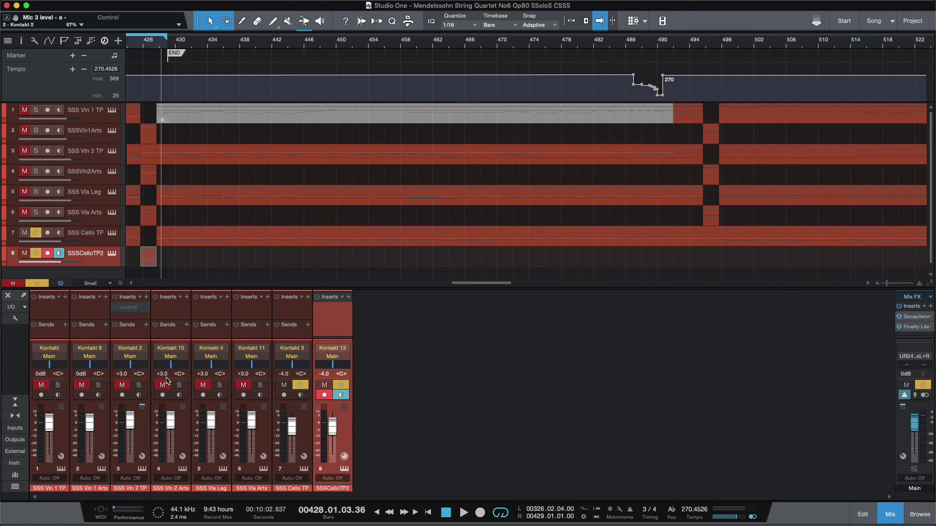
click(167, 380)
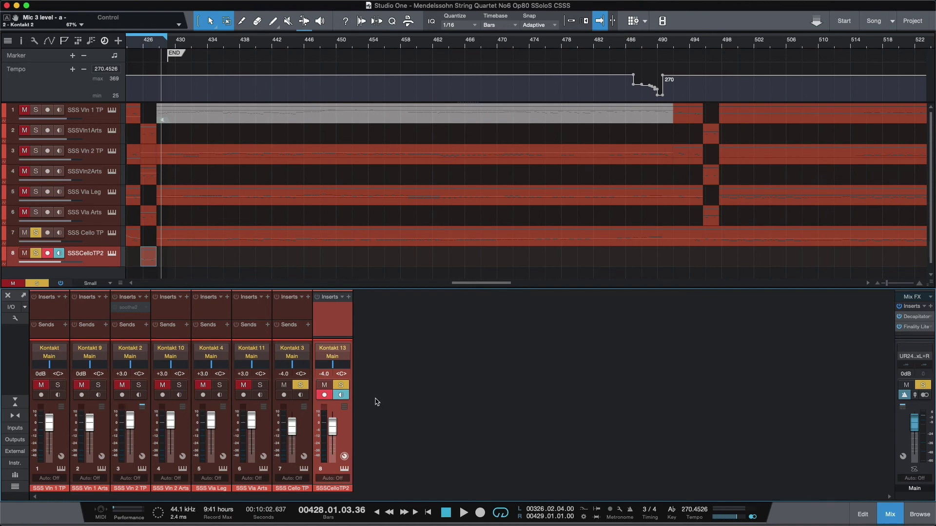
drag(847, 42, 813, 40)
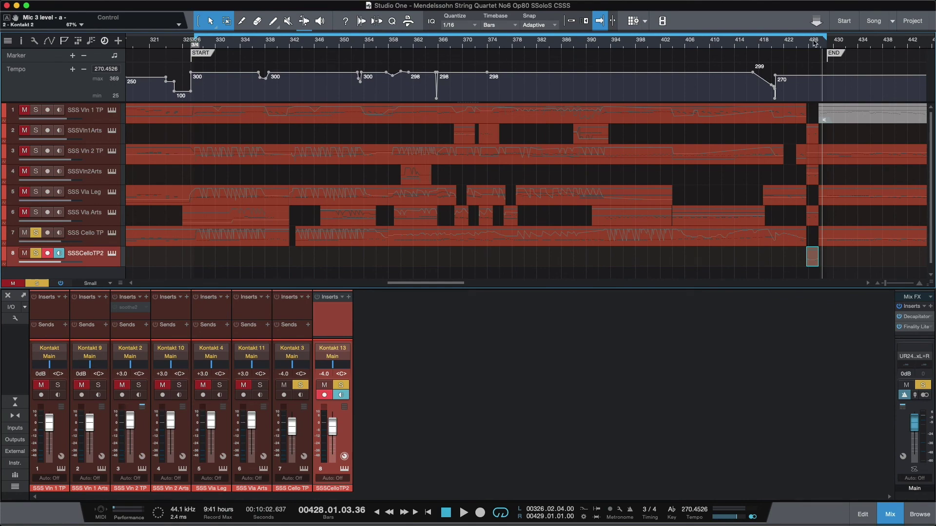
key(space)
key(shift+s)
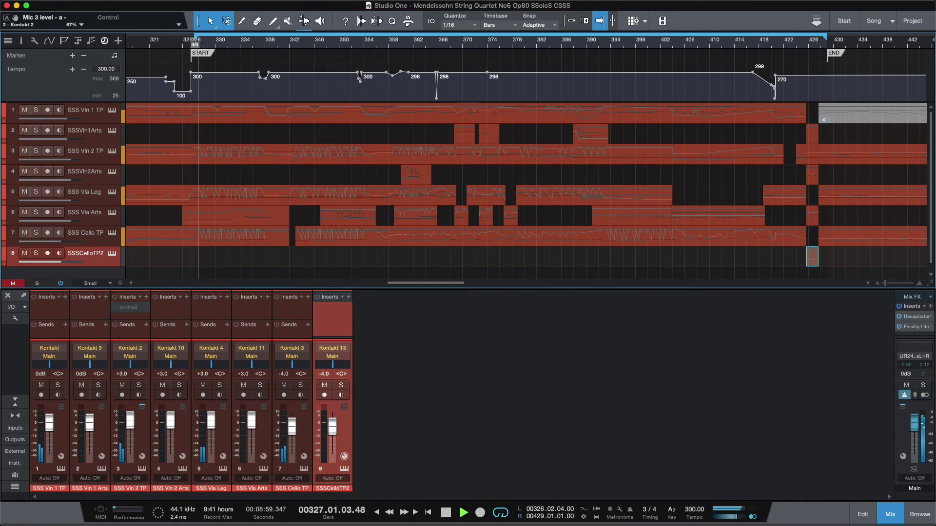
- Switch to the complete score PDF and follow the Allegro assai from page 8 through the pizzicato ending on page 9 during playback
drag(365, 525, 432, 4)
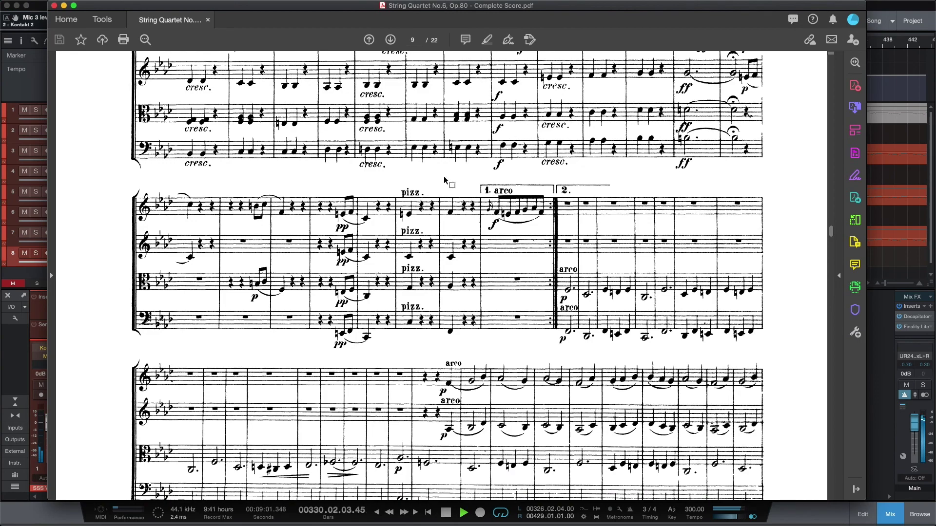
scroll(443, 184, up, 7)
scroll(440, 186, up, 15)
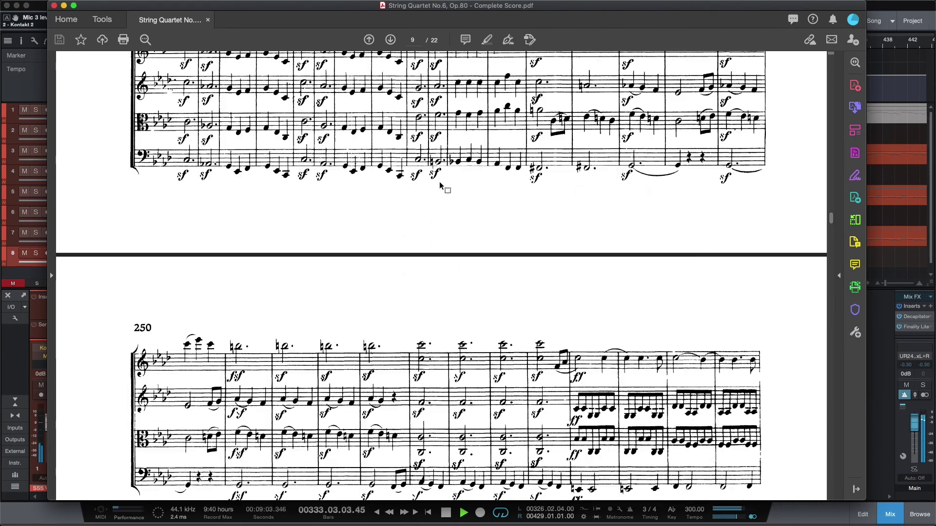
scroll(440, 186, down, 3)
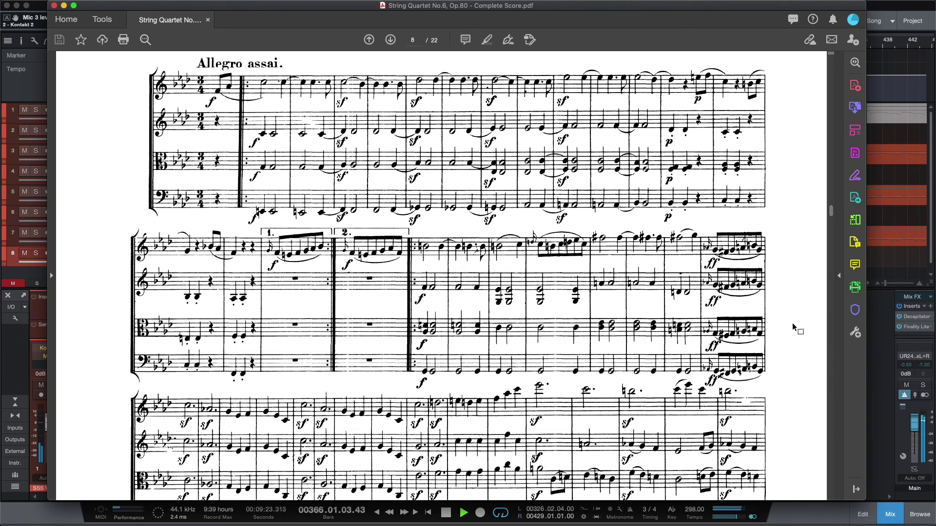
scroll(792, 324, down, 3)
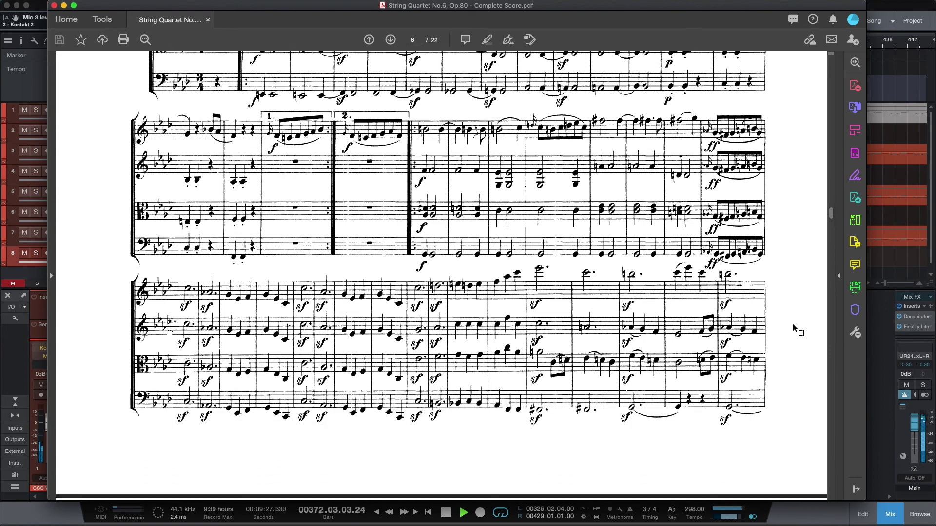
scroll(792, 324, down, 1)
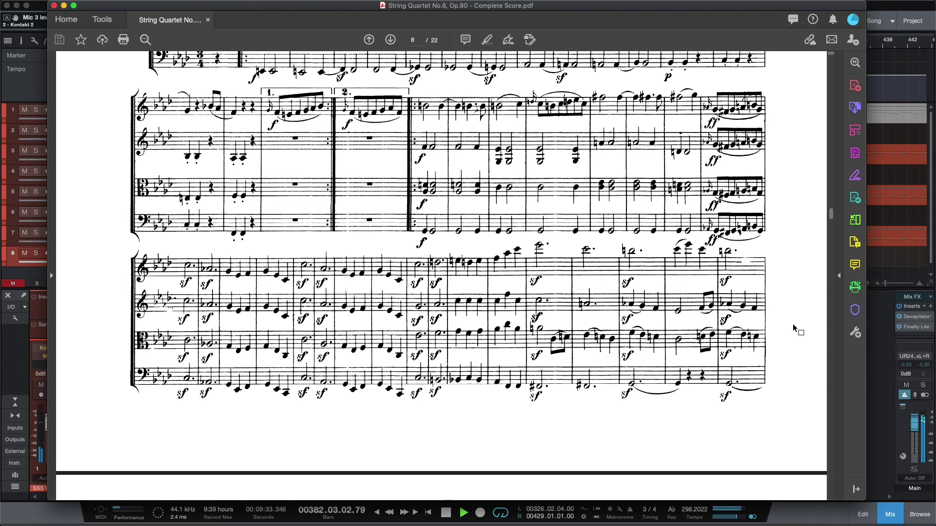
scroll(793, 325, down, 10)
scroll(792, 324, down, 4)
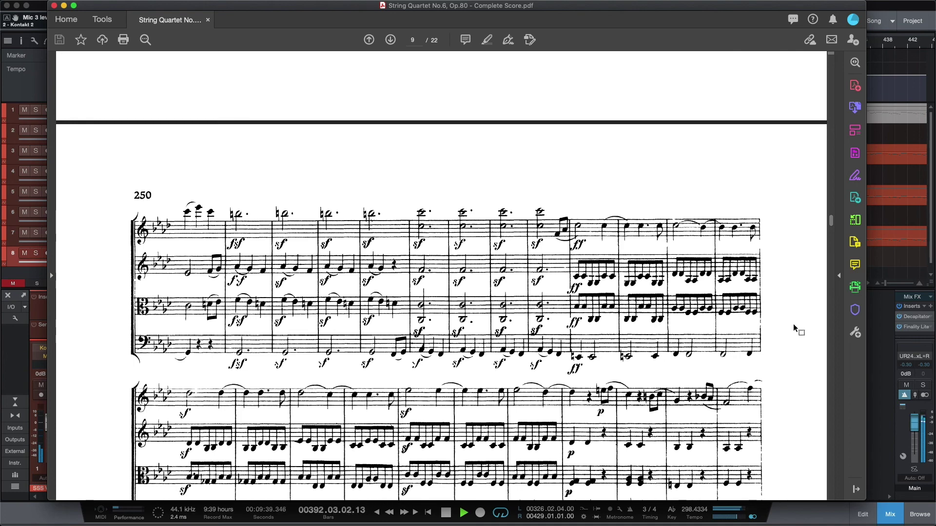
scroll(776, 311, down, 8)
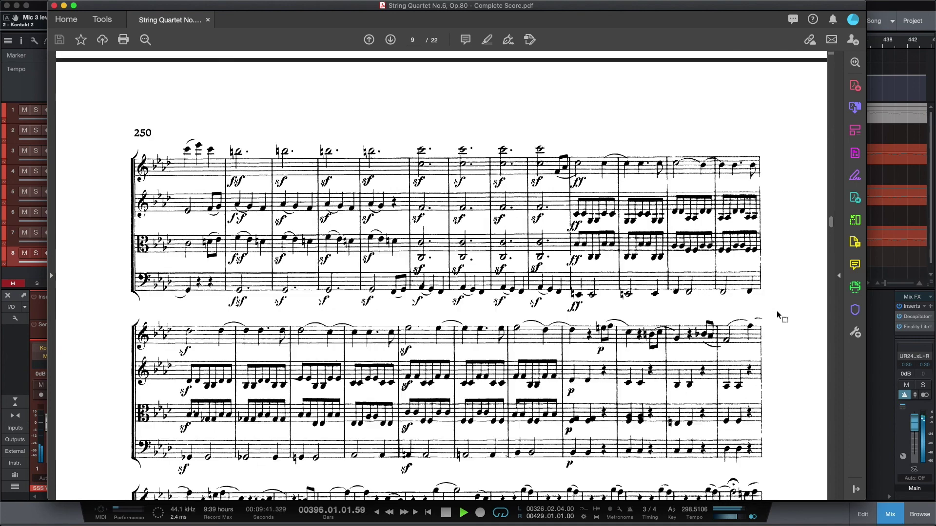
scroll(776, 311, down, 4)
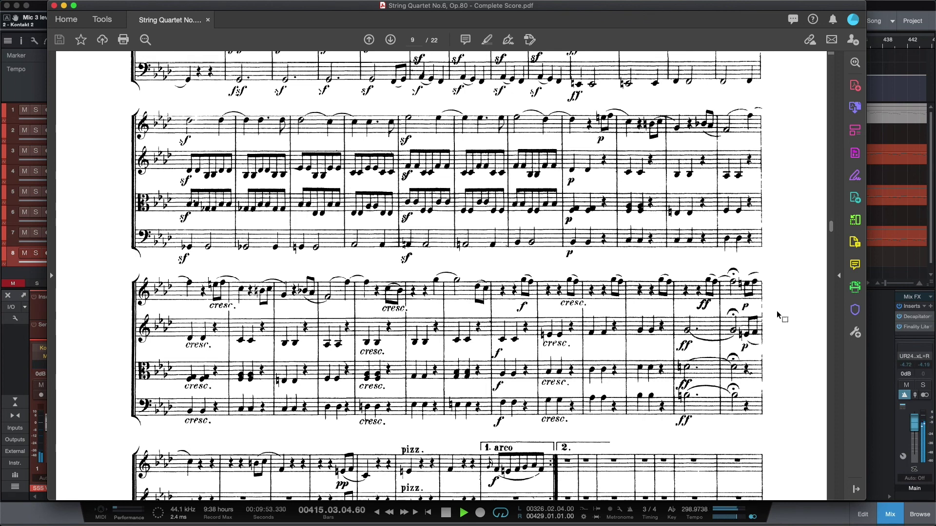
scroll(777, 311, down, 3)
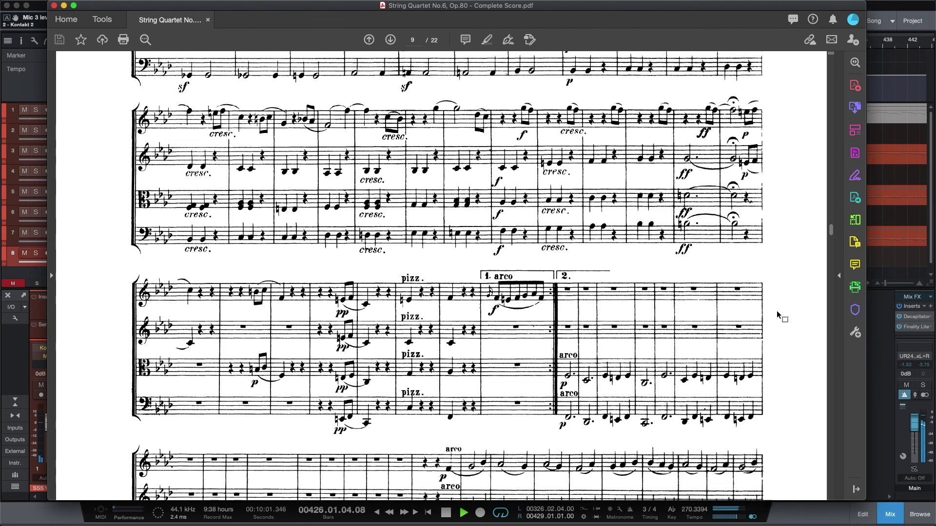
- Return to the Studio One song, stop playback, and place the playhead near bar 424
click(881, 361)
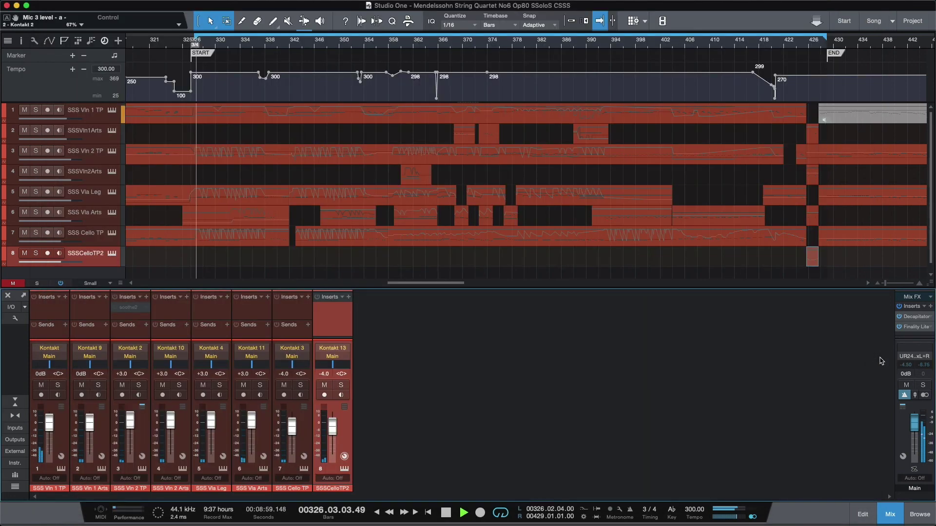
key(space)
click(801, 60)
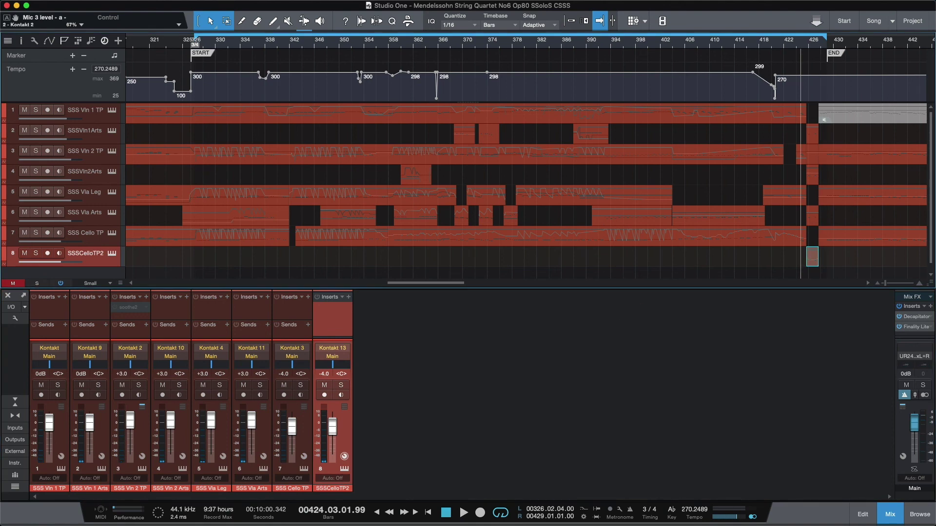
- Bring up the audio player with the Quatuor Ebène Mendelssohn recording and put it away again
drag(361, 525, 682, 229)
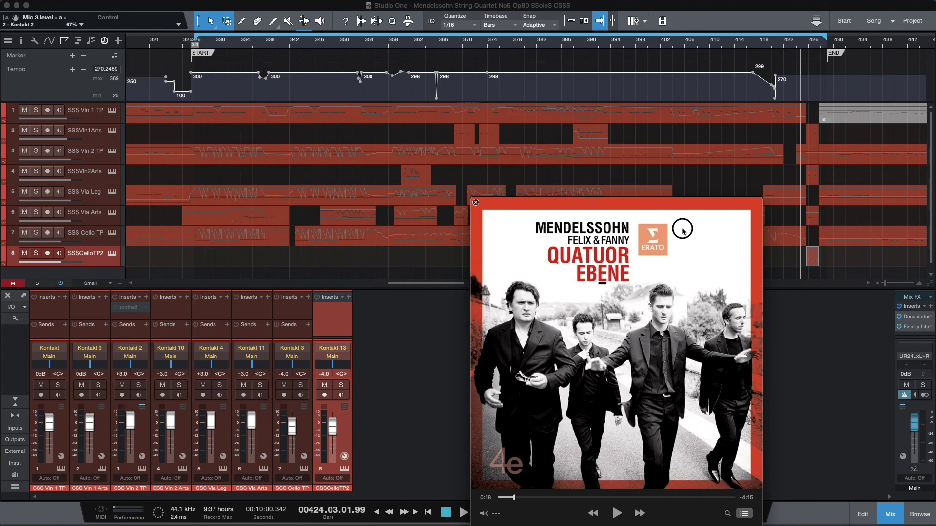
drag(615, 248, 575, 525)
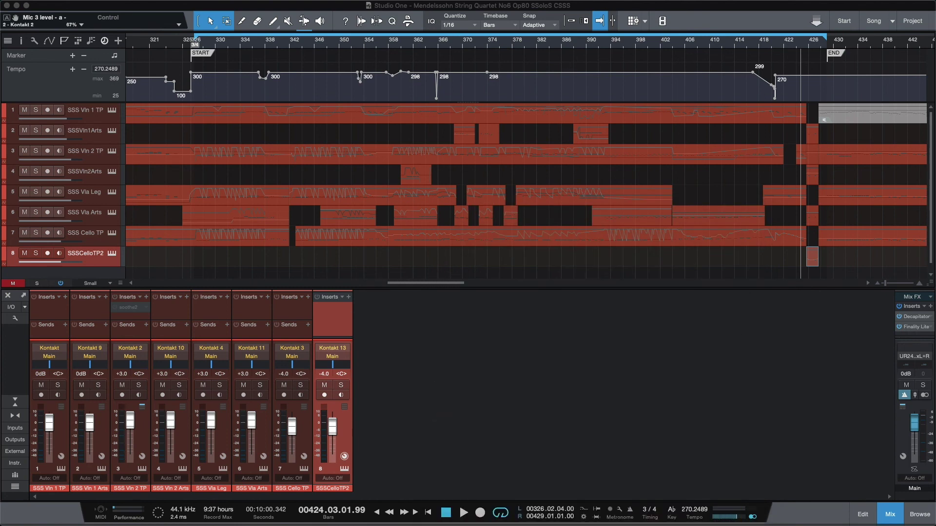